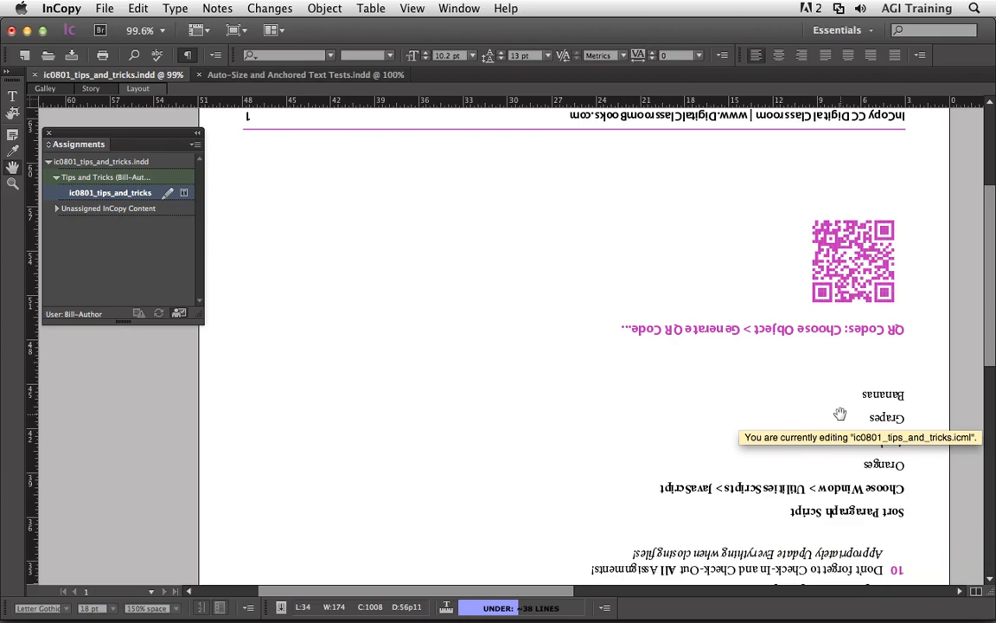
Step: Rotate the page view back to upright and bring the Assorted Tips and Tricks list into view
drag(804, 435, 775, 247)
drag(490, 384, 510, 295)
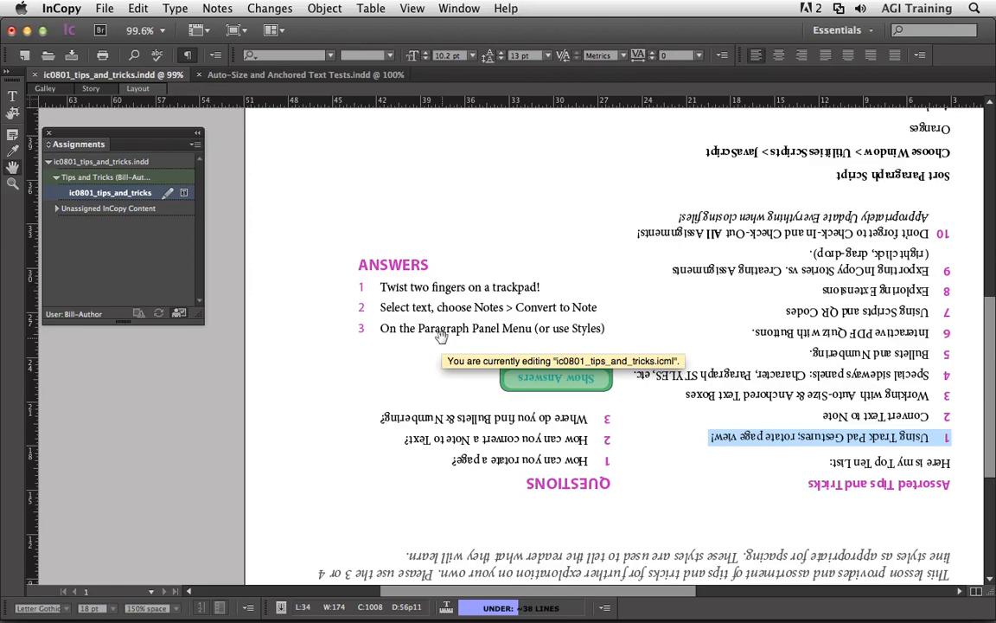
scroll(441, 336, down, 1)
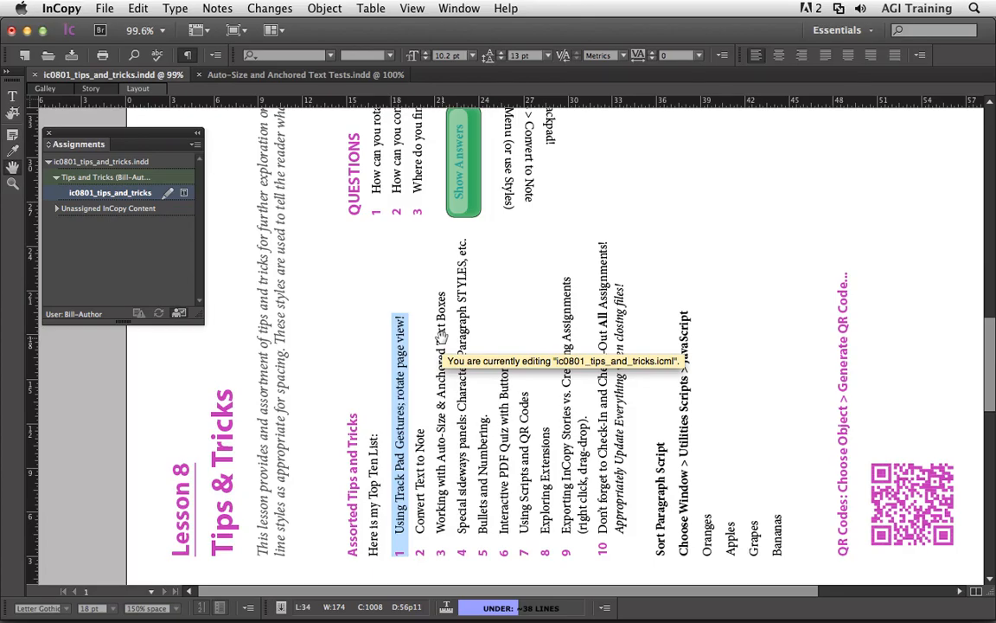
scroll(442, 337, down, 1)
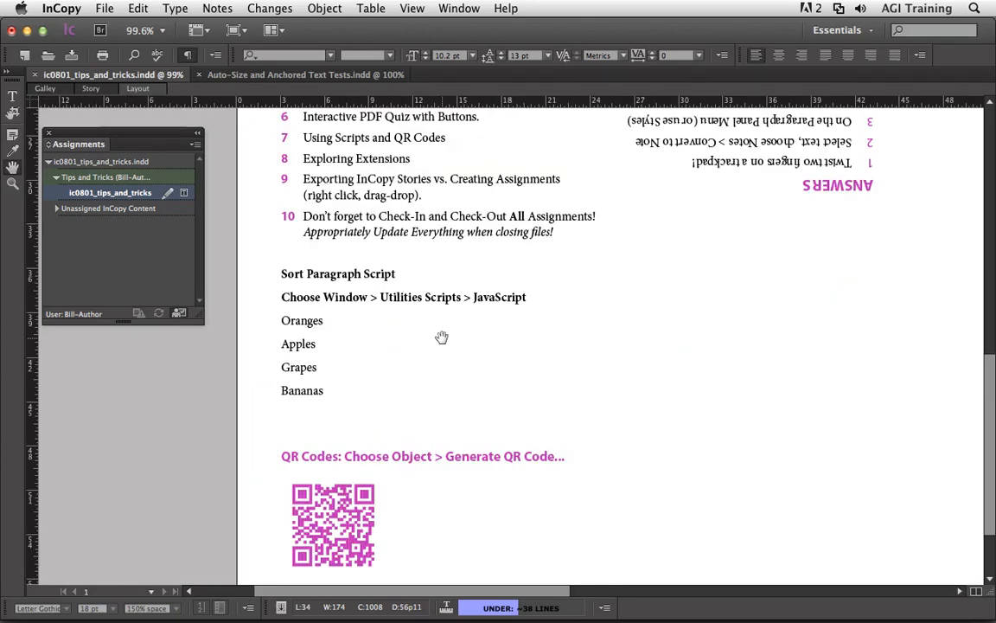
scroll(495, 236, up, 5)
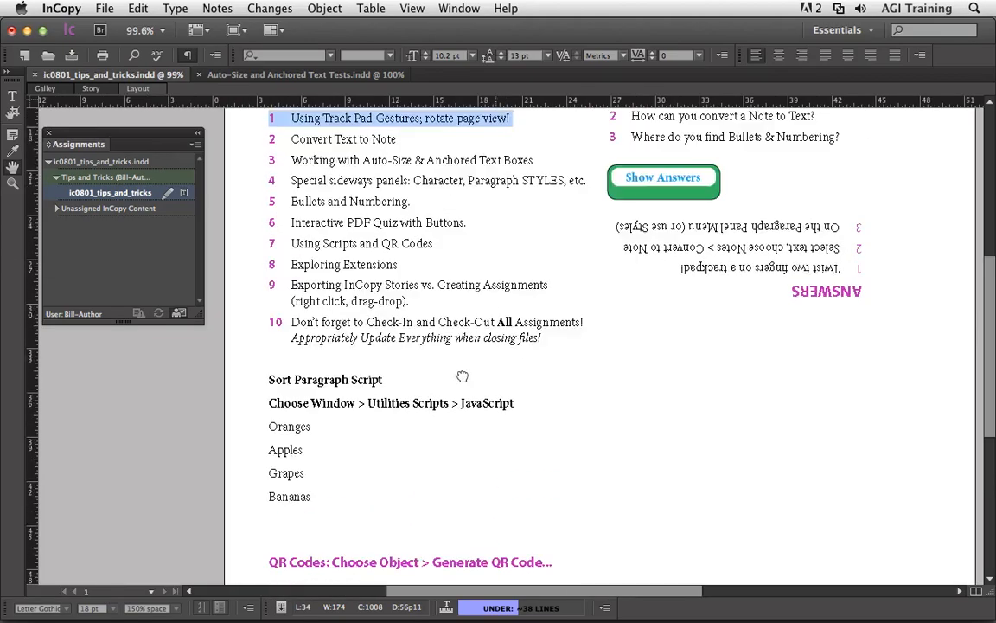
scroll(512, 263, down, 2)
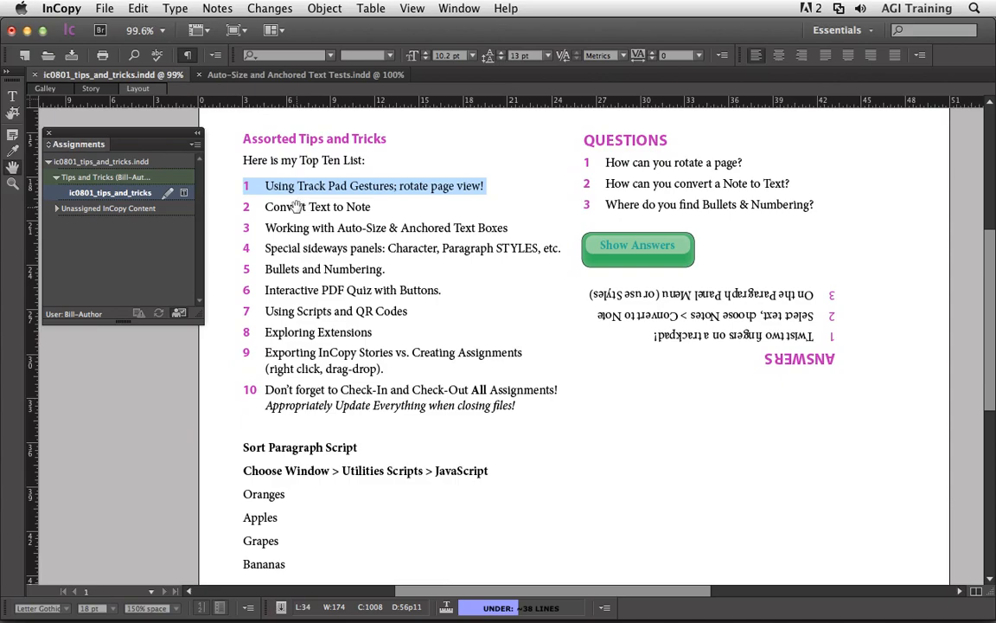
Step: Select list item 2 with the Type tool, show the story in Galley view, and move the Assignments panel clear of the item
click(12, 97)
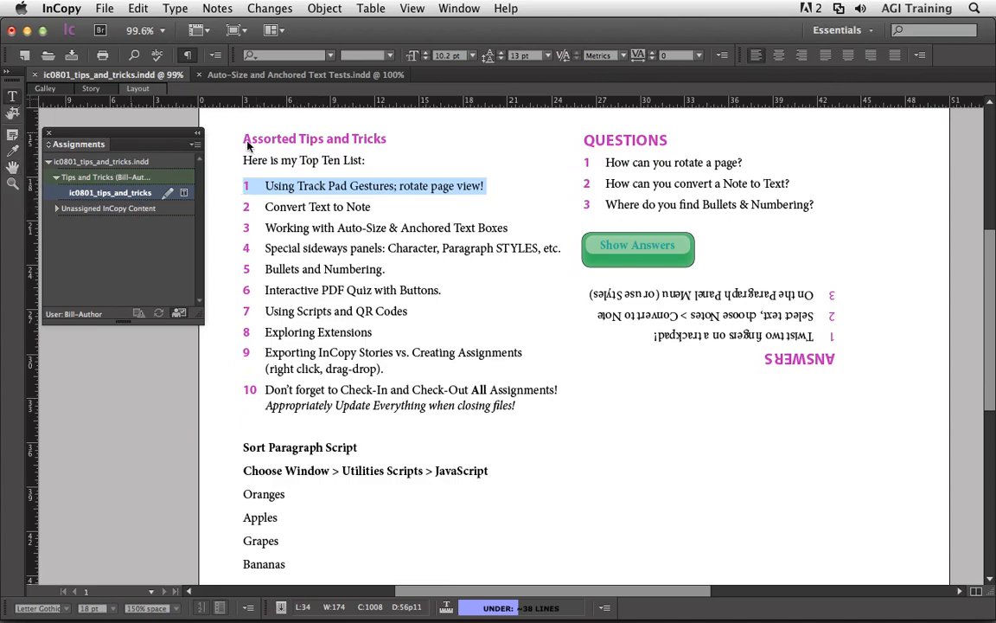
double_click(283, 208)
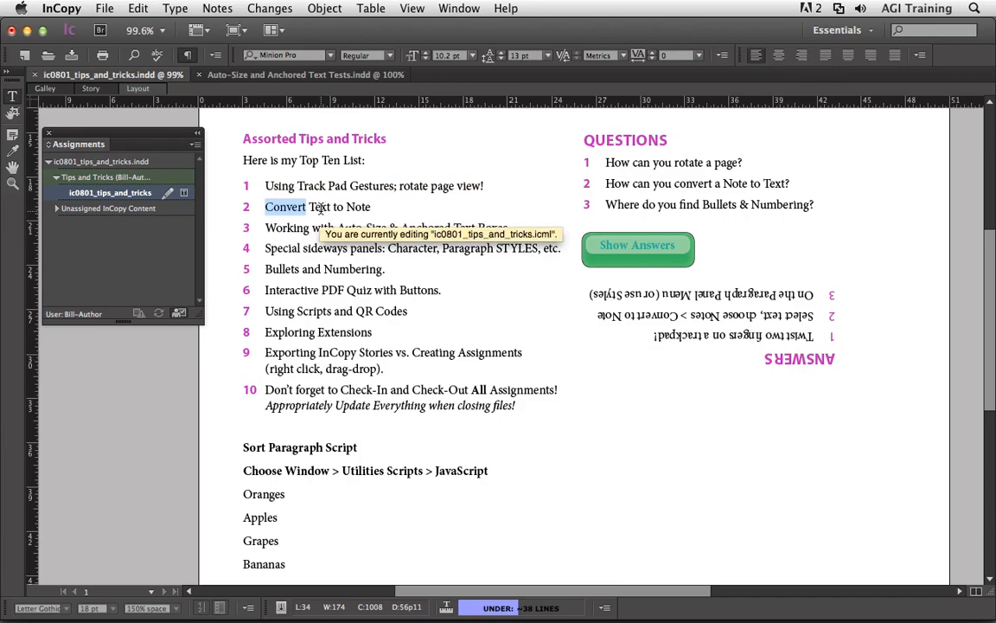
triple_click(321, 206)
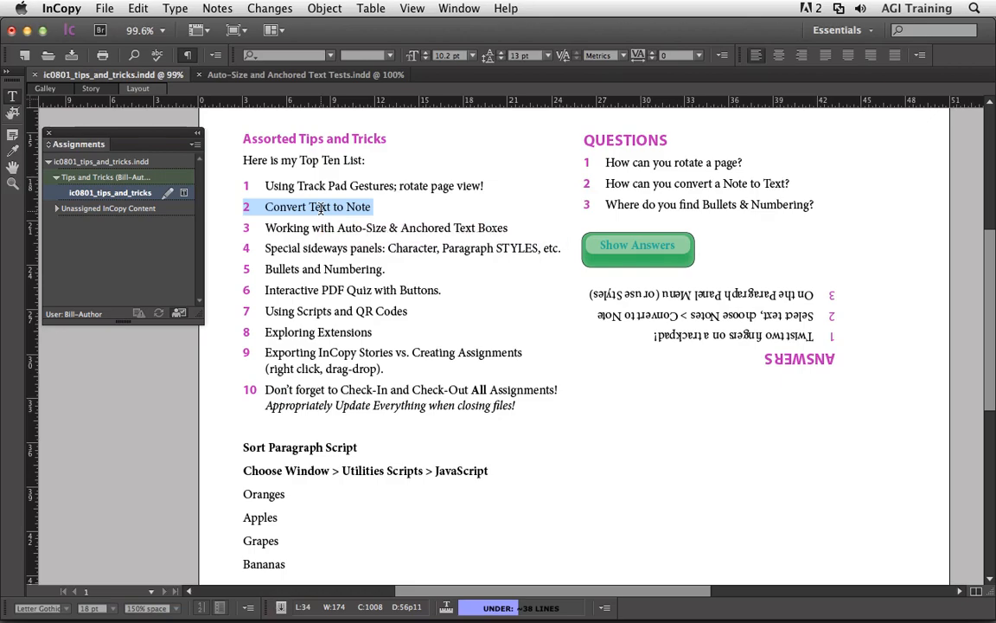
click(46, 88)
drag(115, 143, 129, 232)
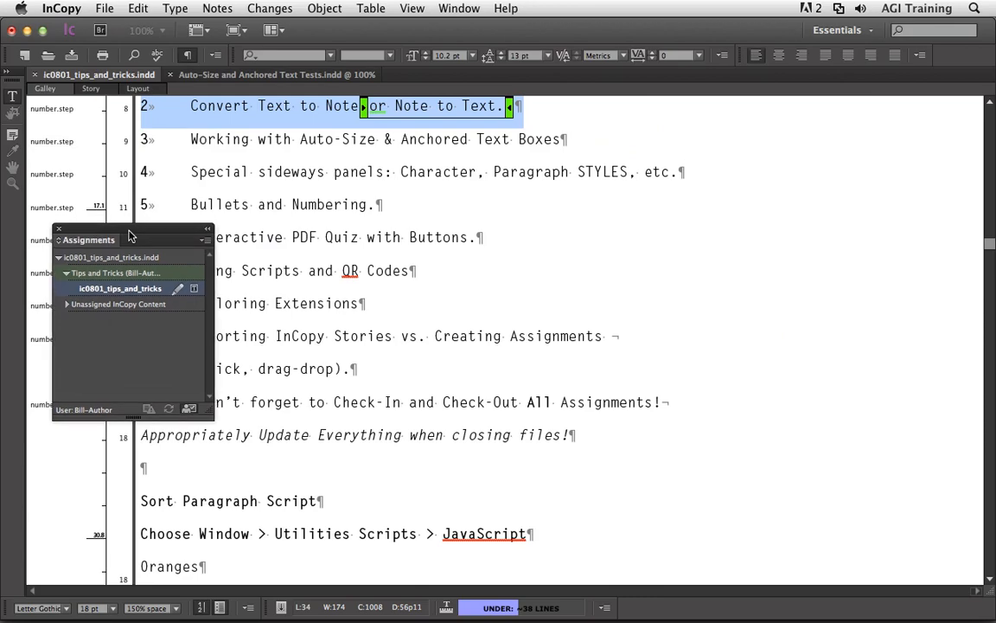
Step: Convert the text "Convert Text to Note" in list item 2 into a note
click(218, 106)
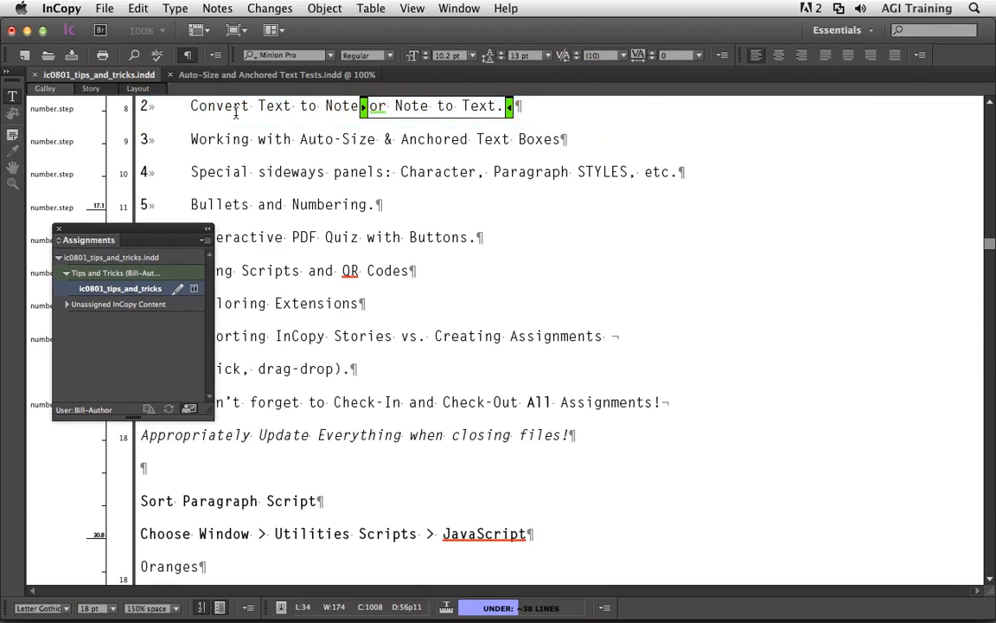
drag(173, 102, 358, 108)
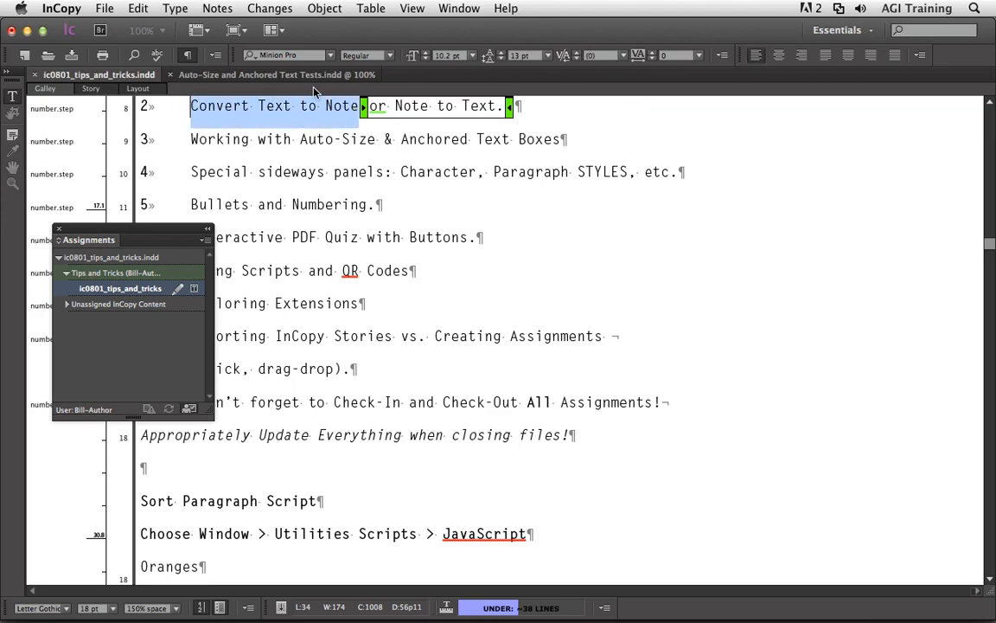
click(216, 9)
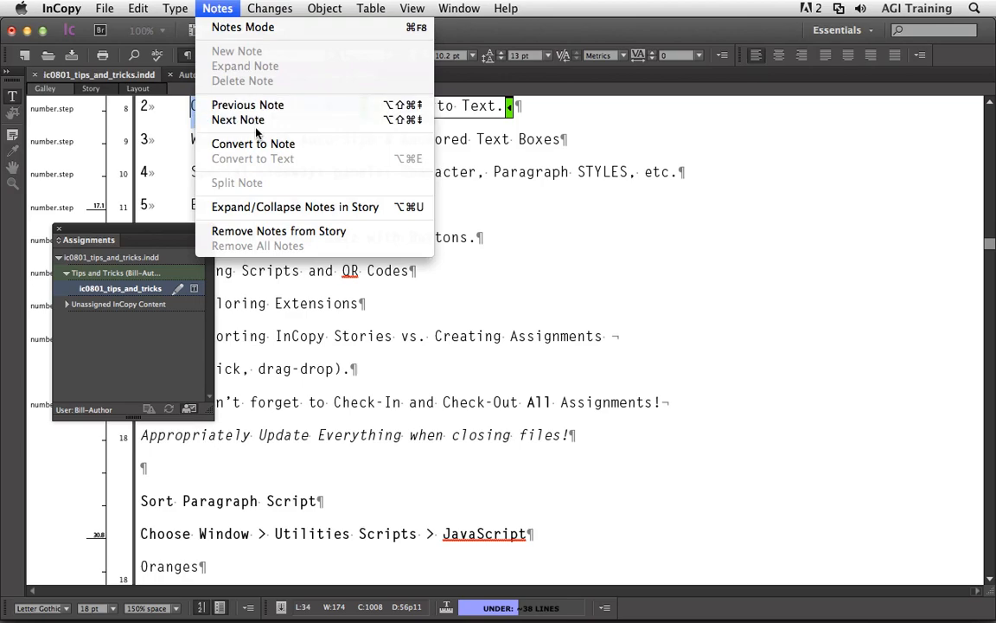
click(271, 147)
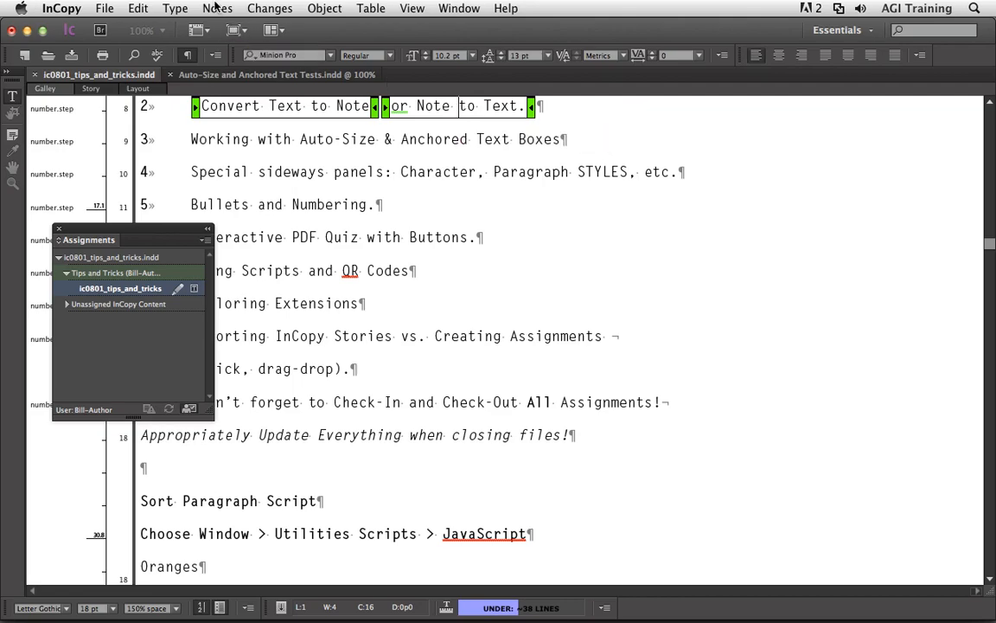
Step: Convert the "or Note to Text." note into regular text, and collapse and re-expand the remaining note in list item 2
click(216, 8)
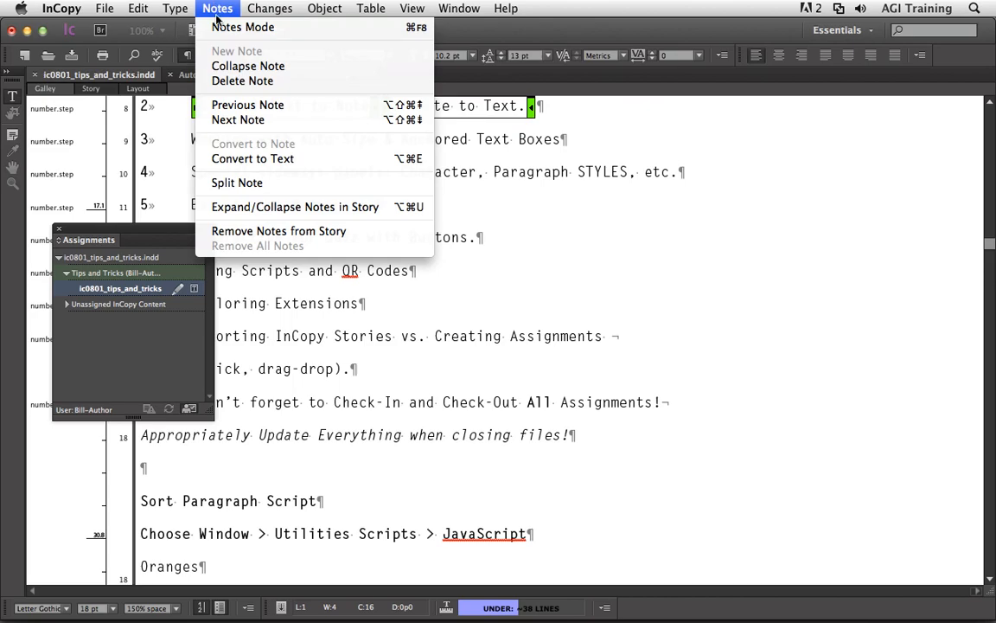
click(272, 159)
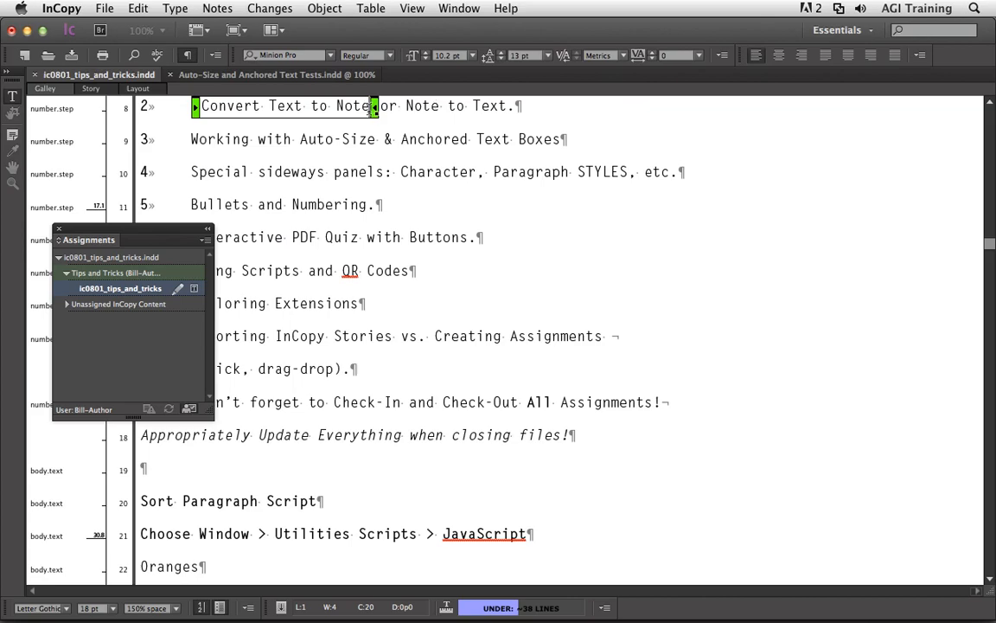
click(375, 108)
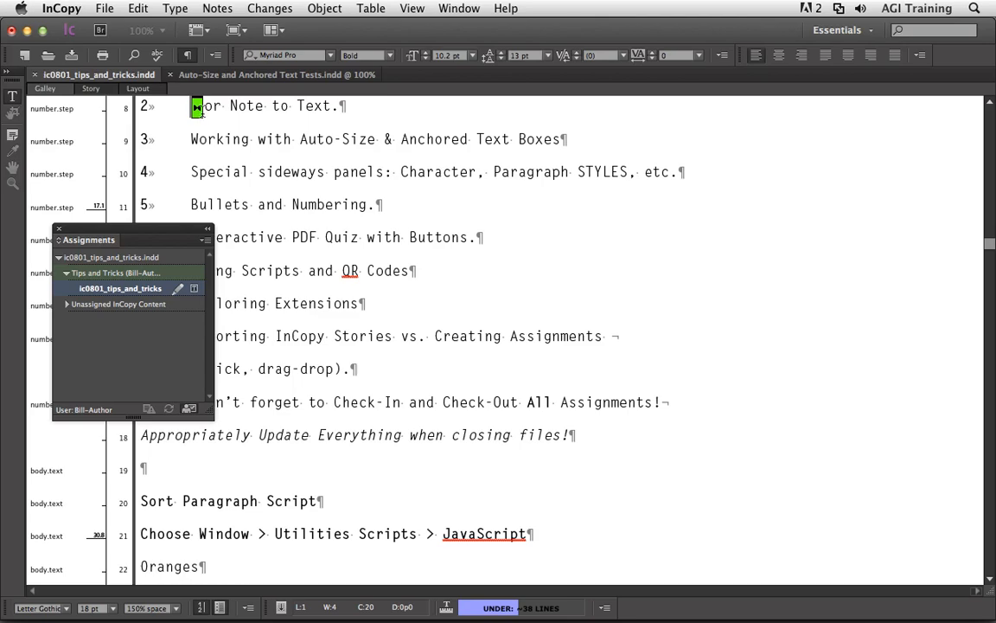
click(196, 105)
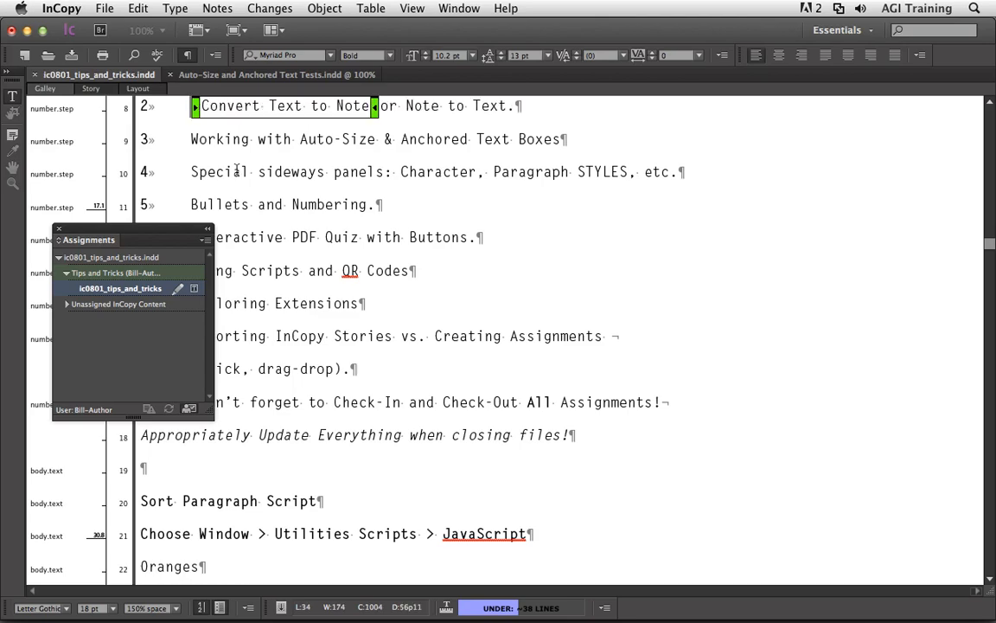
Step: Switch to the Auto-Size and Anchored Text Tests document and check out the Auto-Size Text assignment
triple_click(229, 138)
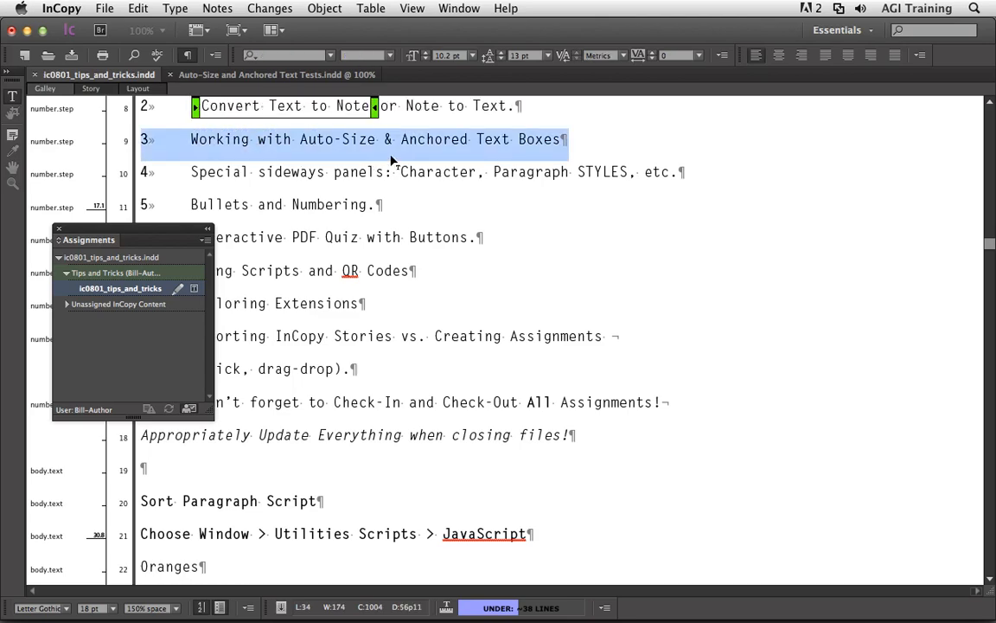
click(268, 78)
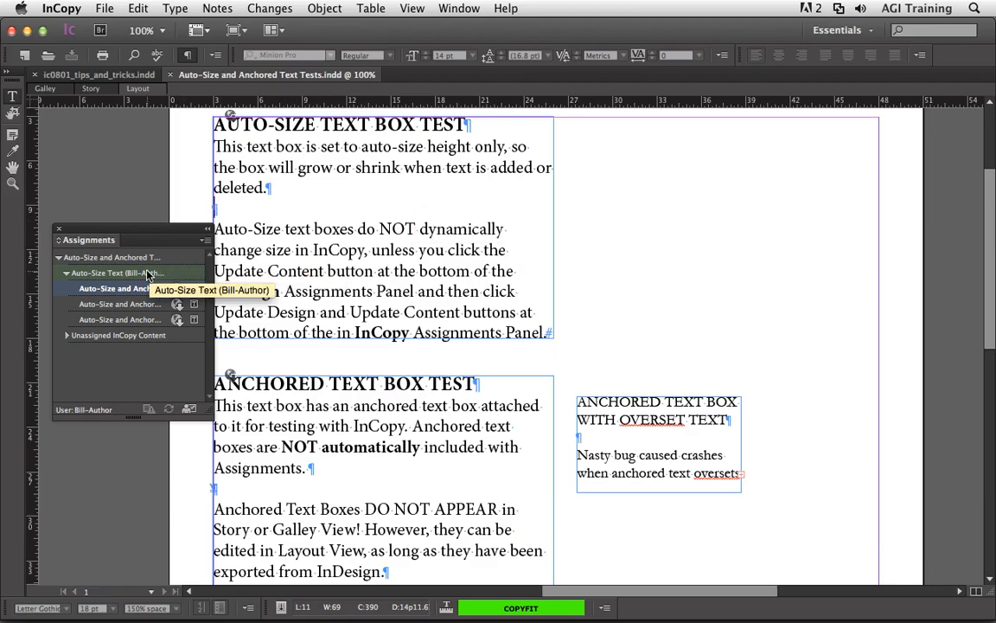
click(192, 274)
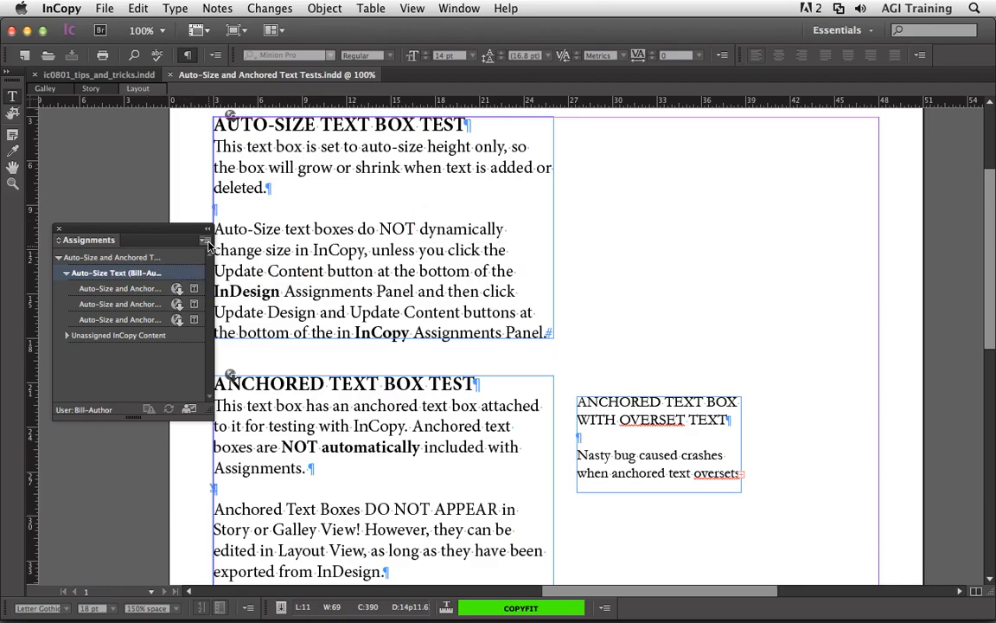
click(205, 240)
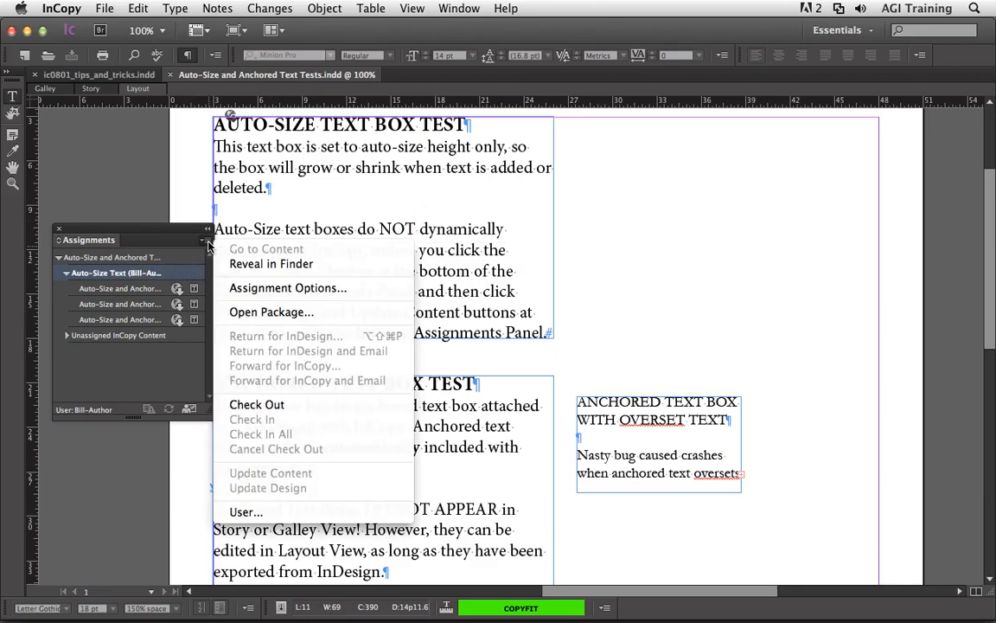
click(304, 405)
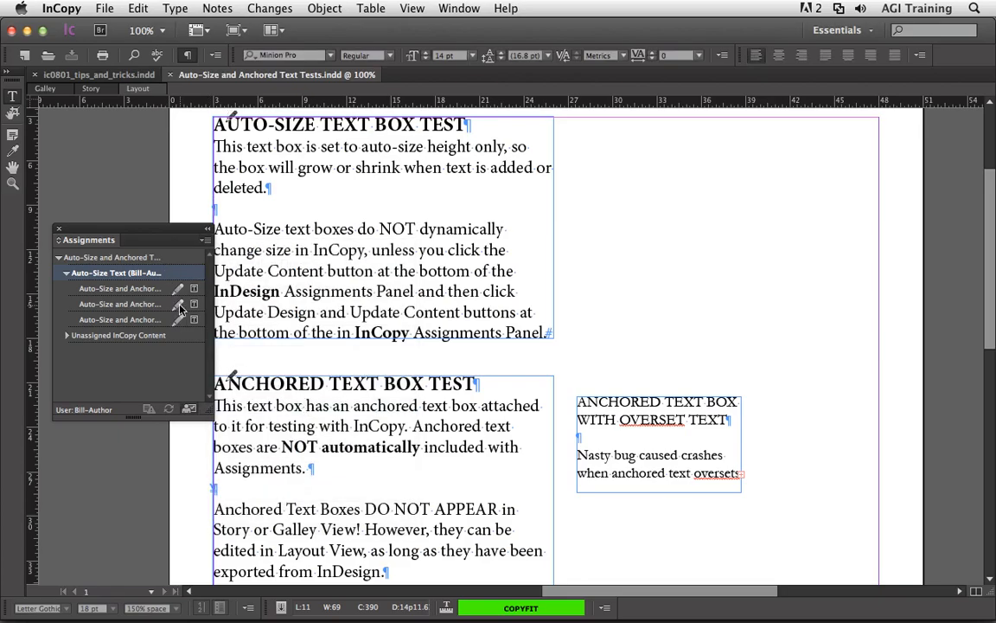
Step: Insert an extra blank line after the first body paragraph in the AUTO-SIZE TEXT BOX TEST frame
click(256, 209)
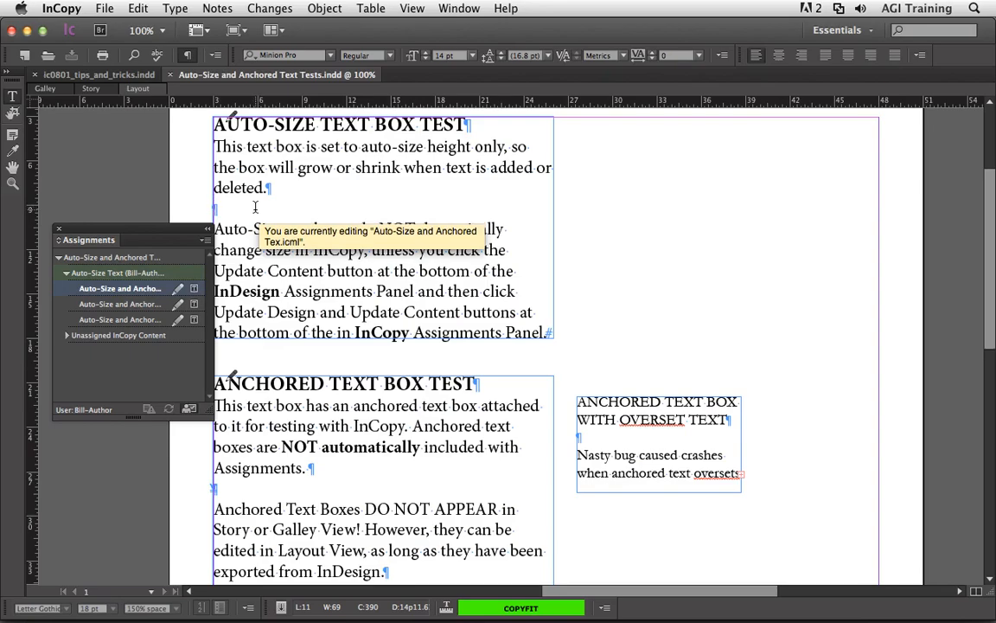
key(Return)
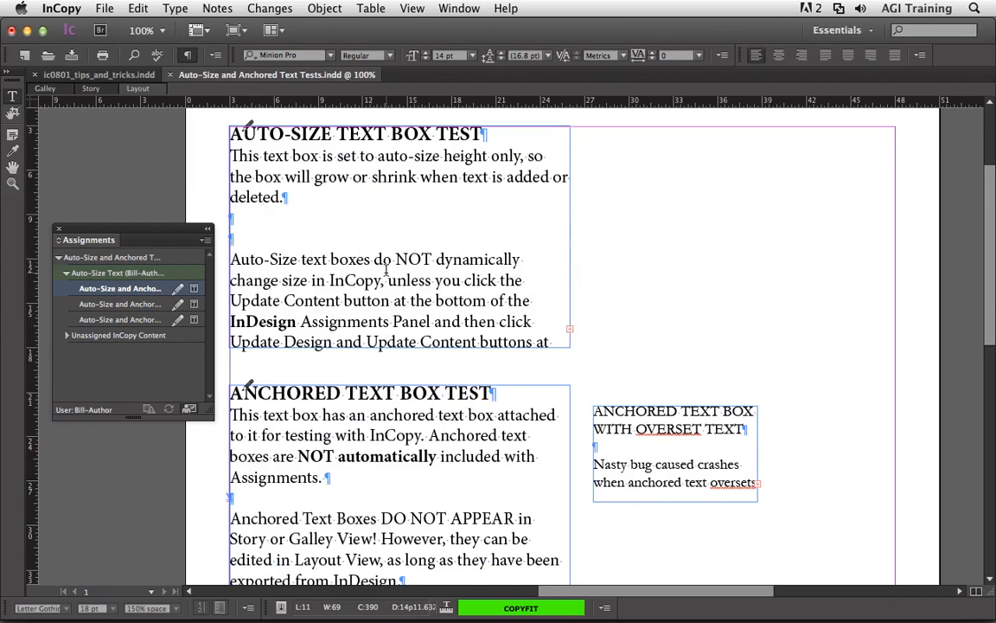
key(Return)
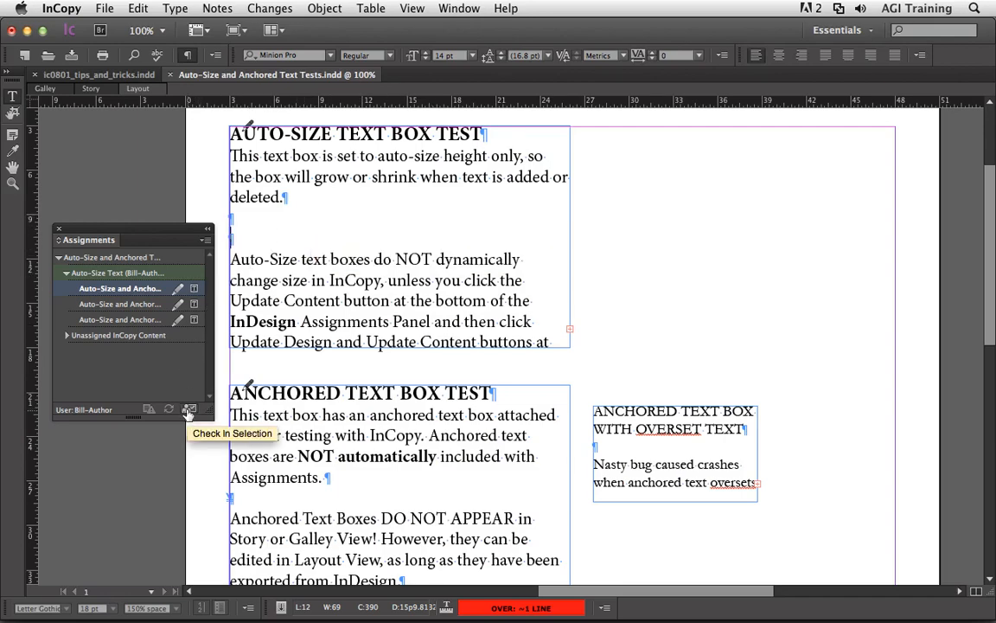
Step: Check in the whole Auto-Size Text assignment
click(145, 274)
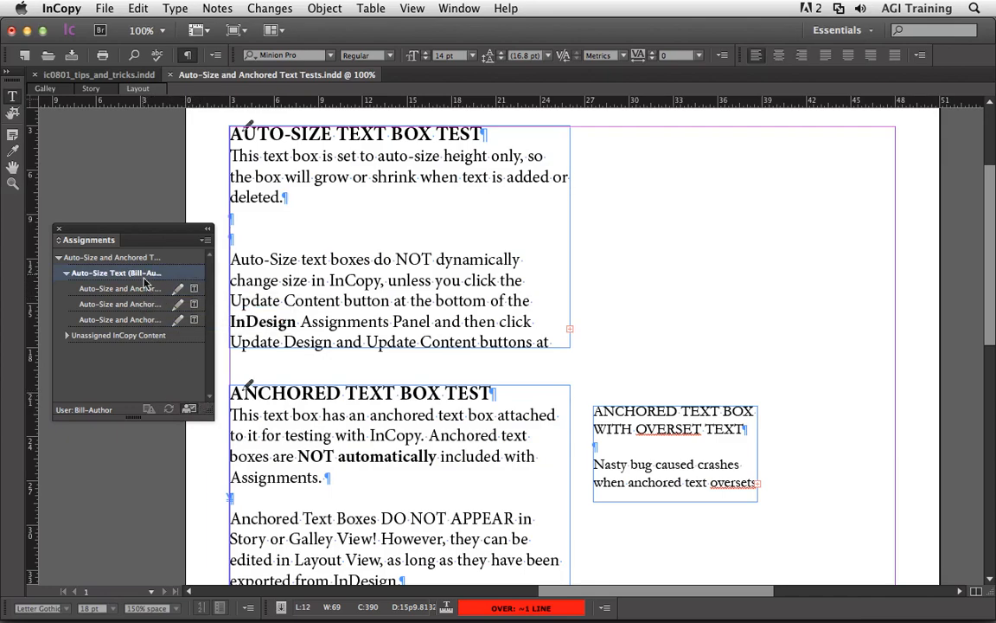
click(188, 409)
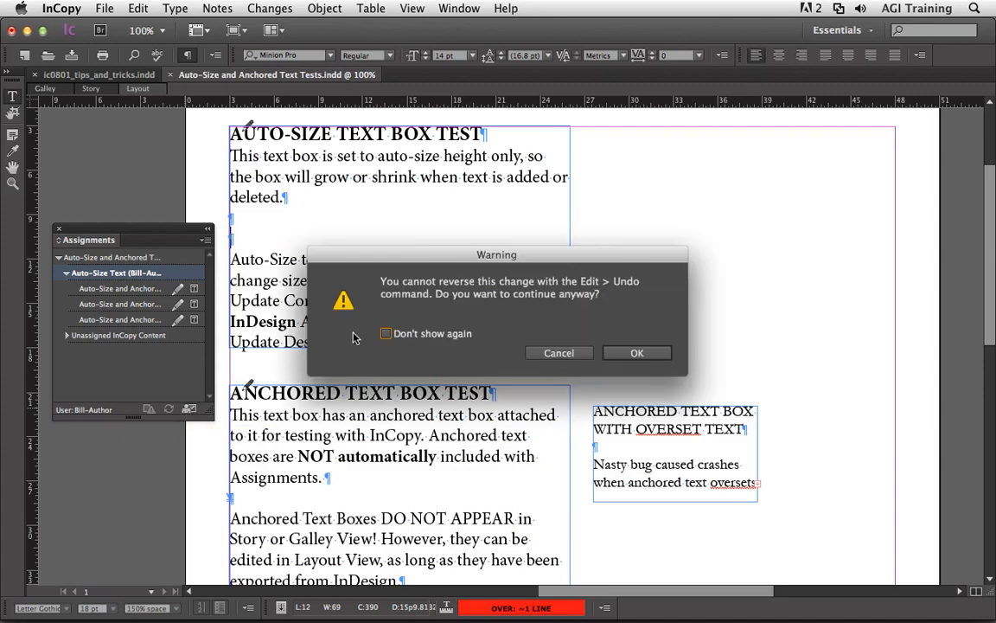
click(629, 353)
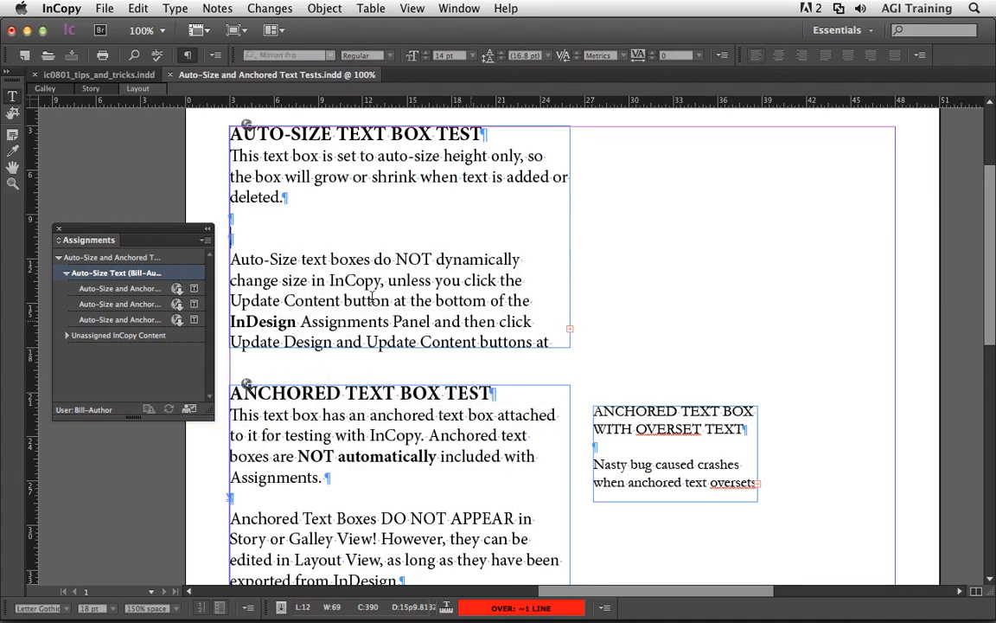
Step: Switch to InDesign and update the content of the Auto-Size Text assignment
key(super+Tab)
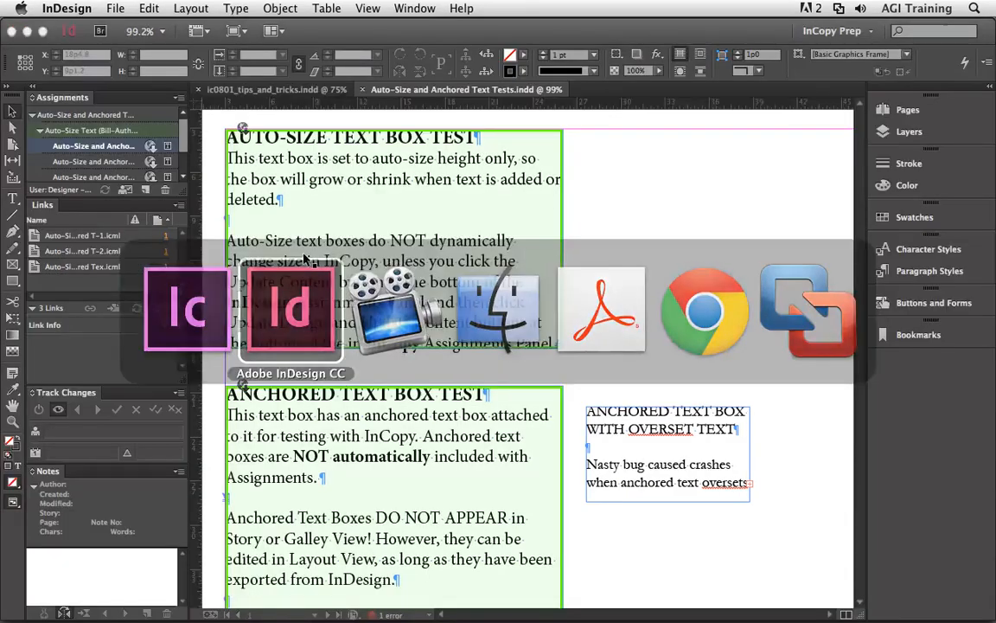
click(132, 129)
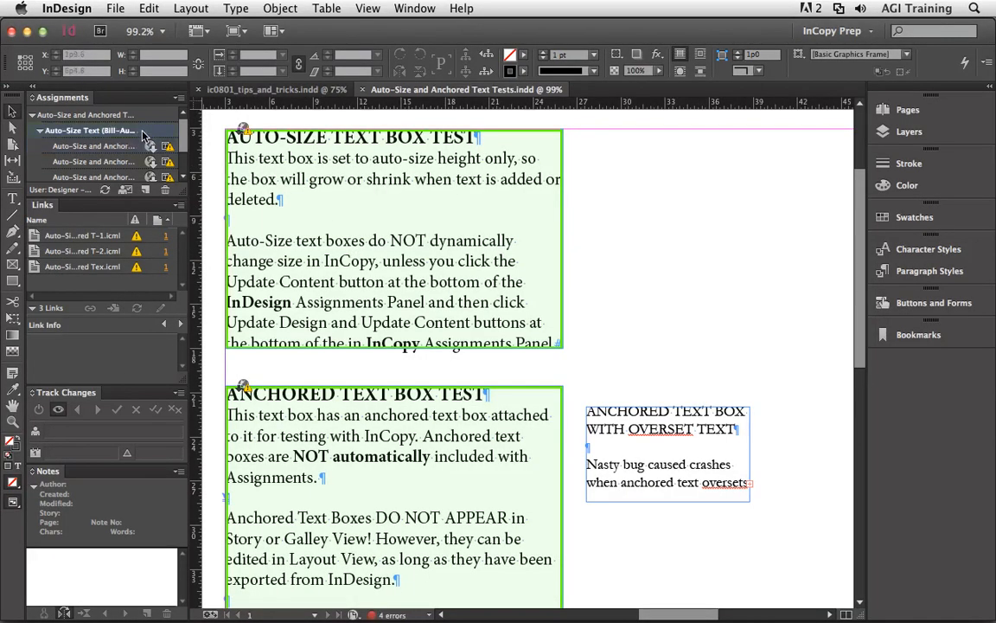
click(105, 190)
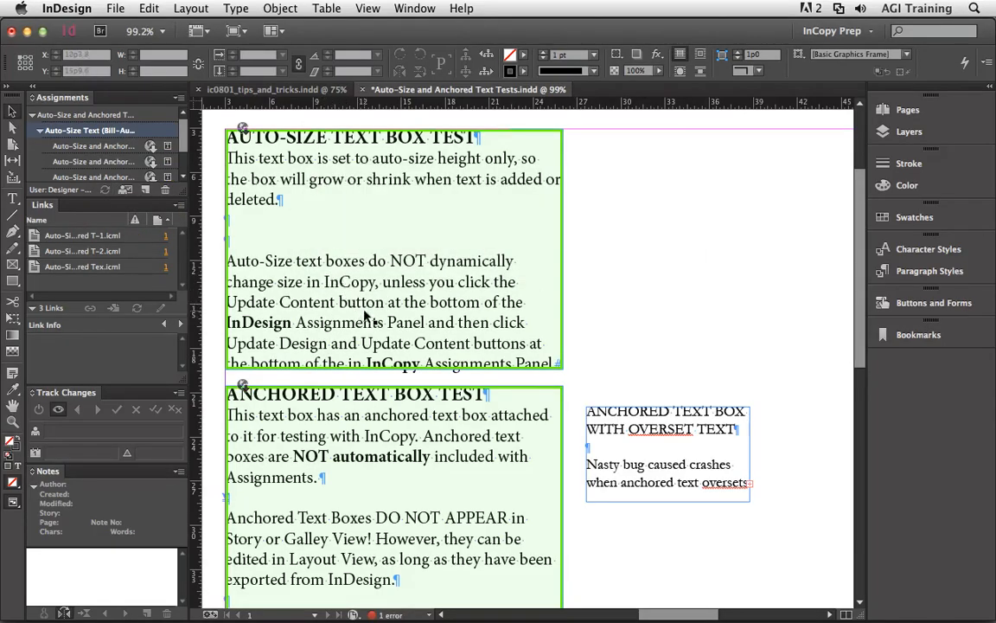
Step: Open the auto-size settings in Text Frame Options for the AUTO-SIZE TEXT BOX TEST frame, keeping the dialog clear of the text
click(358, 233)
right_click(358, 232)
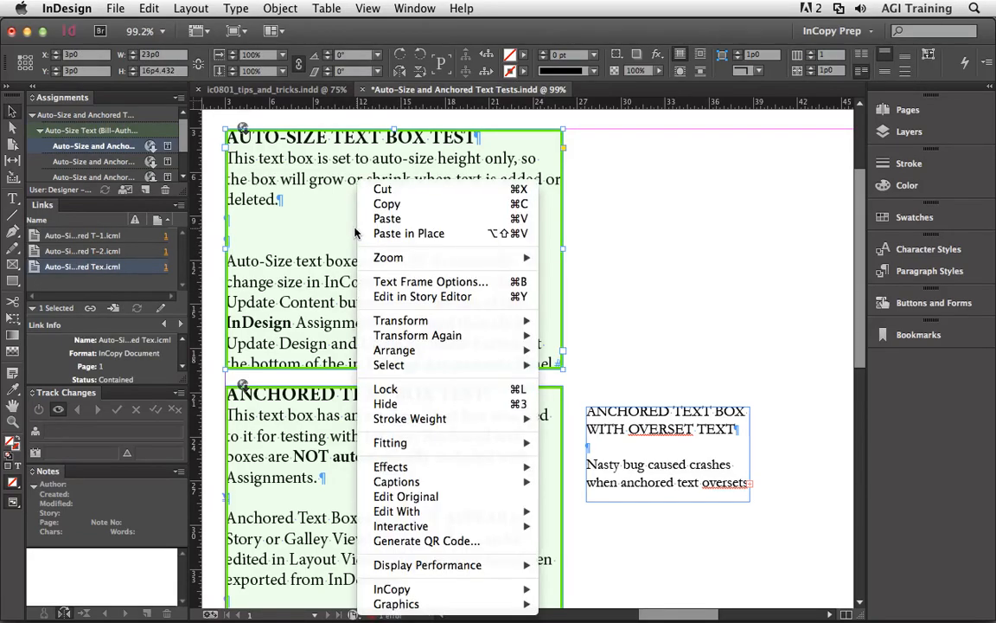
mouse_move(391, 259)
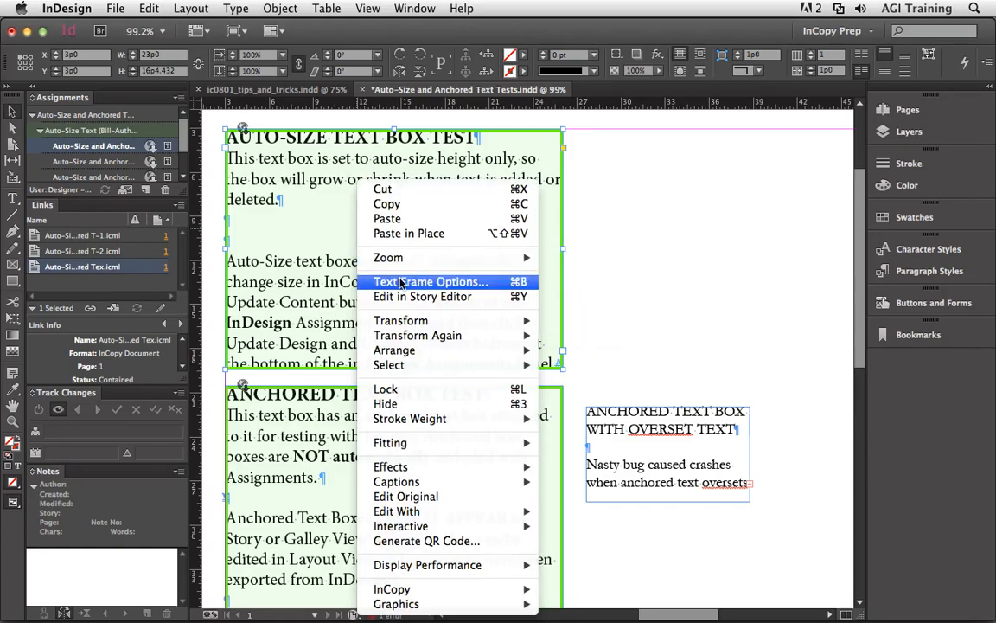
click(400, 283)
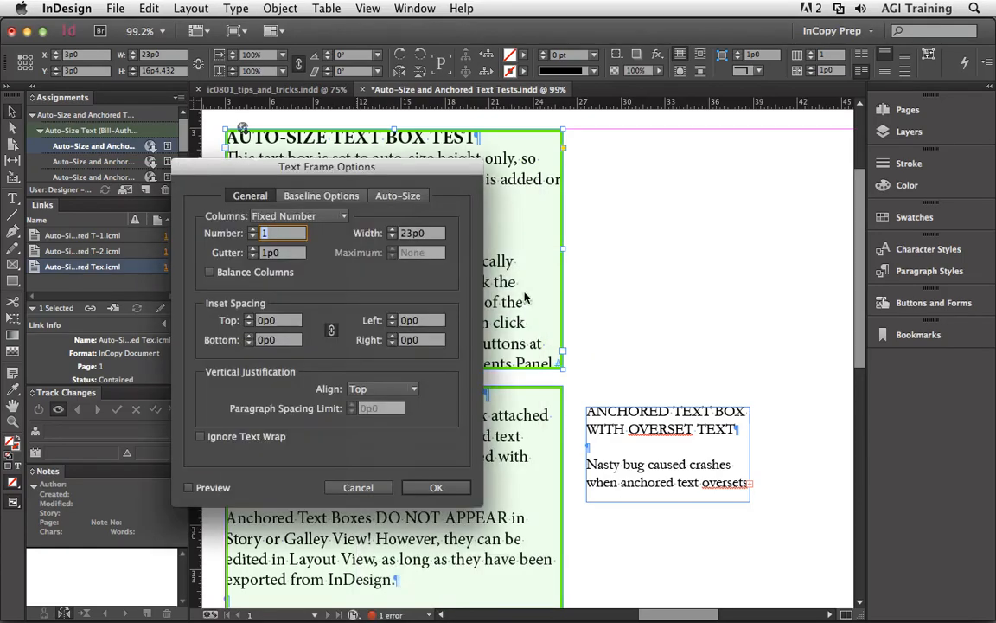
click(398, 196)
drag(413, 168, 779, 130)
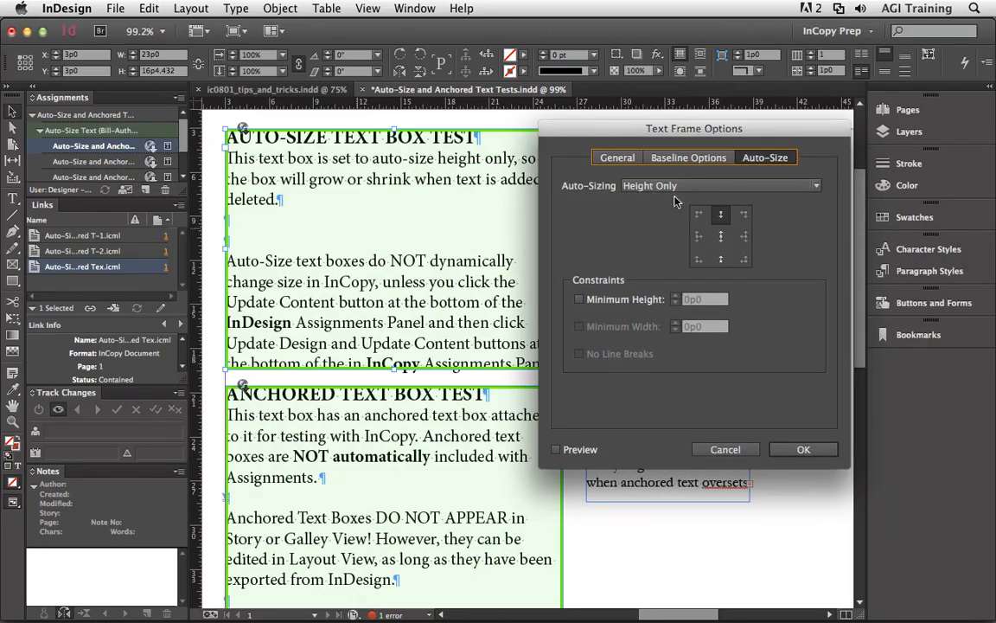
Step: Check the reference point for Height Only auto-sizing and dismiss Text Frame Options without applying anything
click(722, 217)
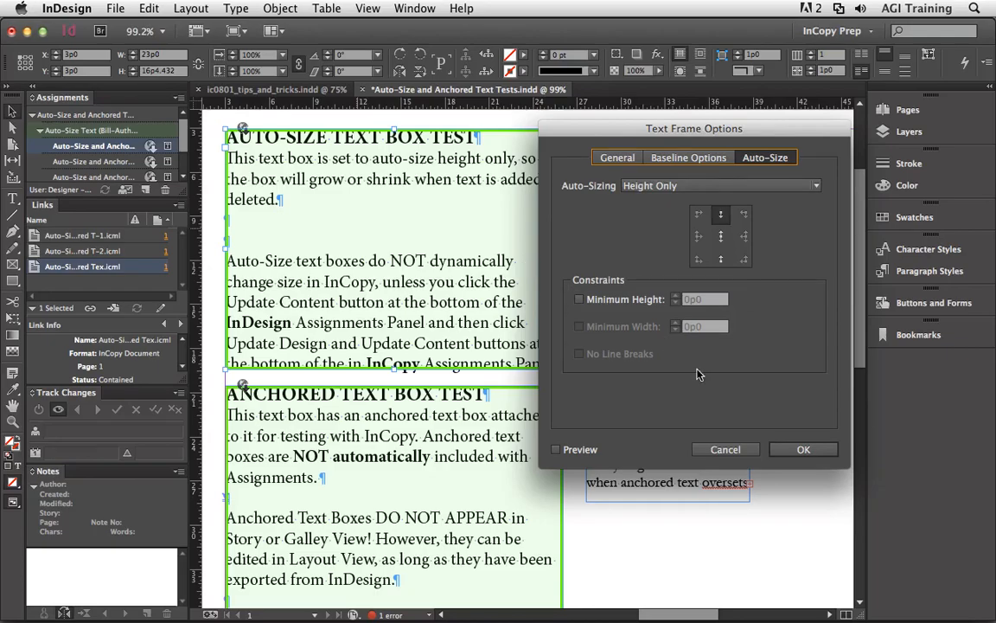
click(724, 448)
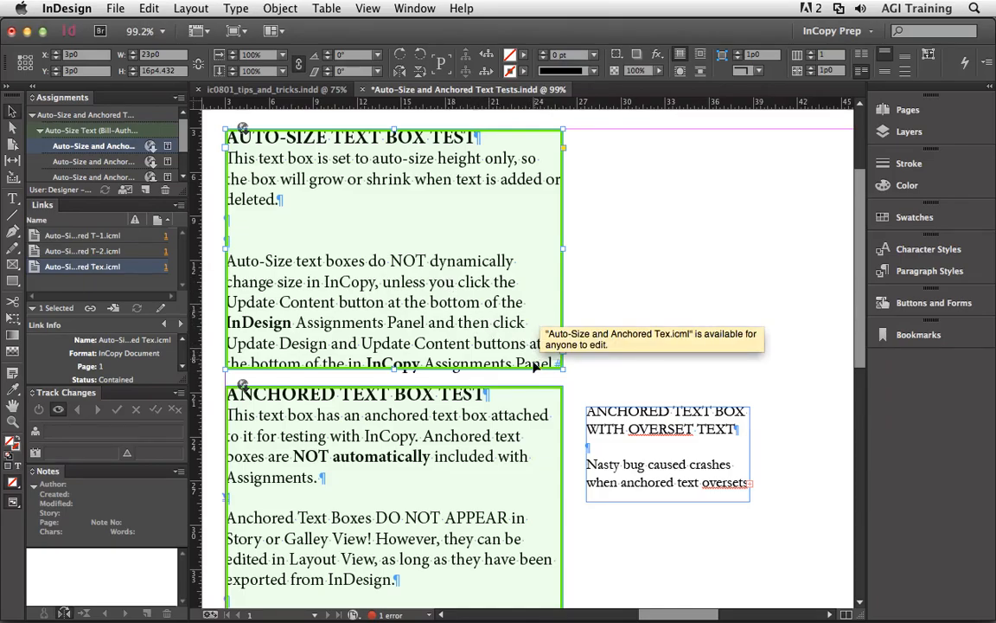
Step: Select the anchored text box beside the ANCHORED TEXT BOX TEST frame and review the assignment commands available for it
scroll(535, 367, down, 1)
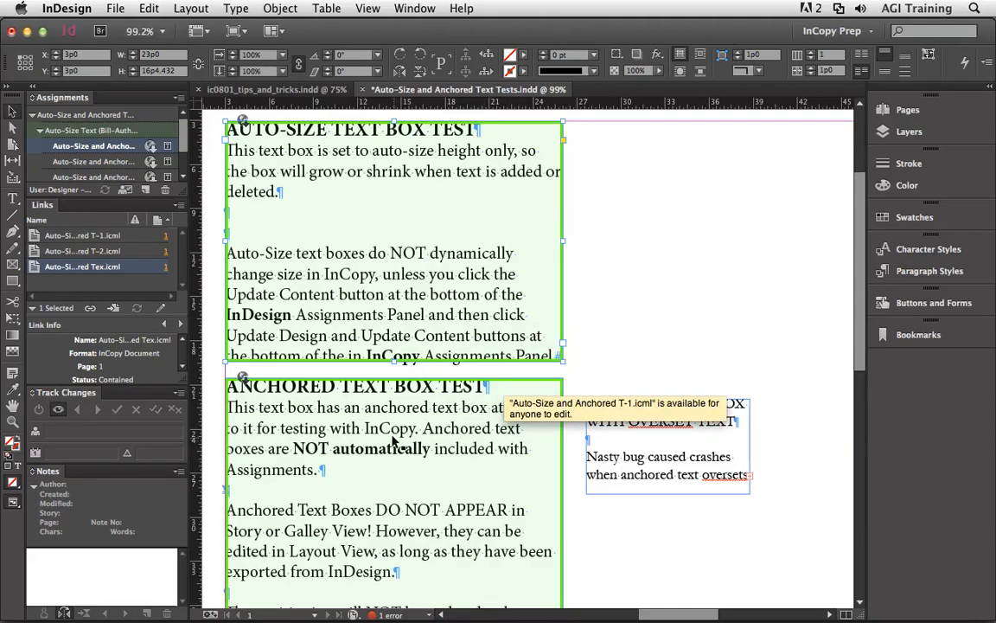
click(639, 446)
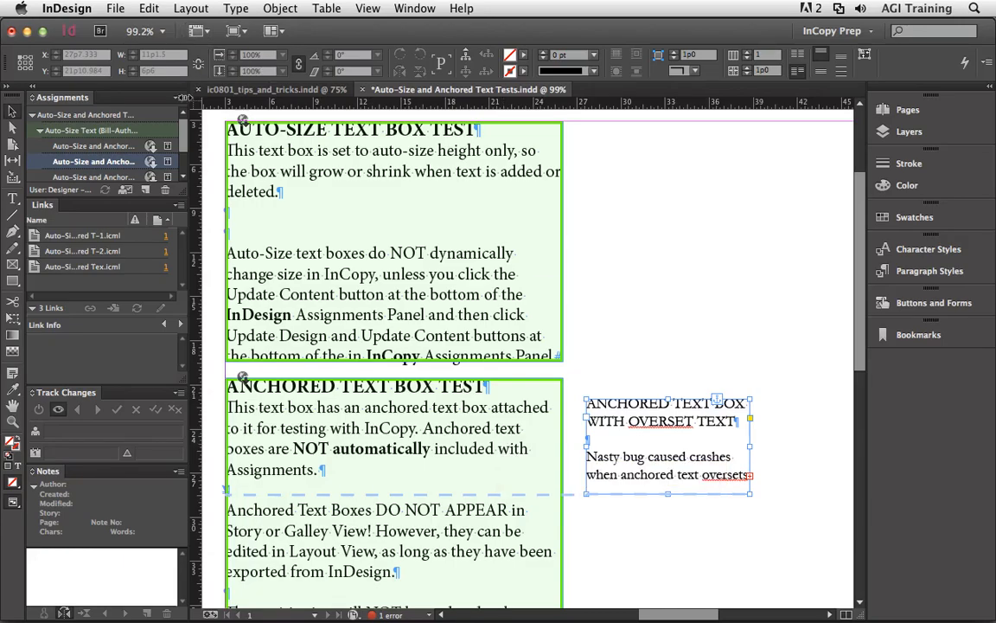
click(180, 99)
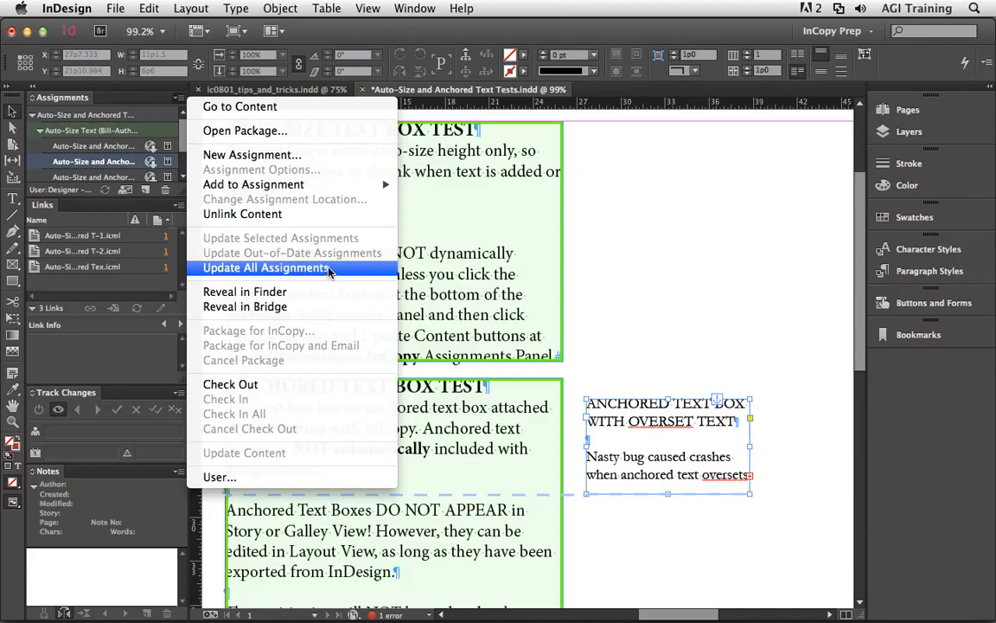
mouse_move(339, 188)
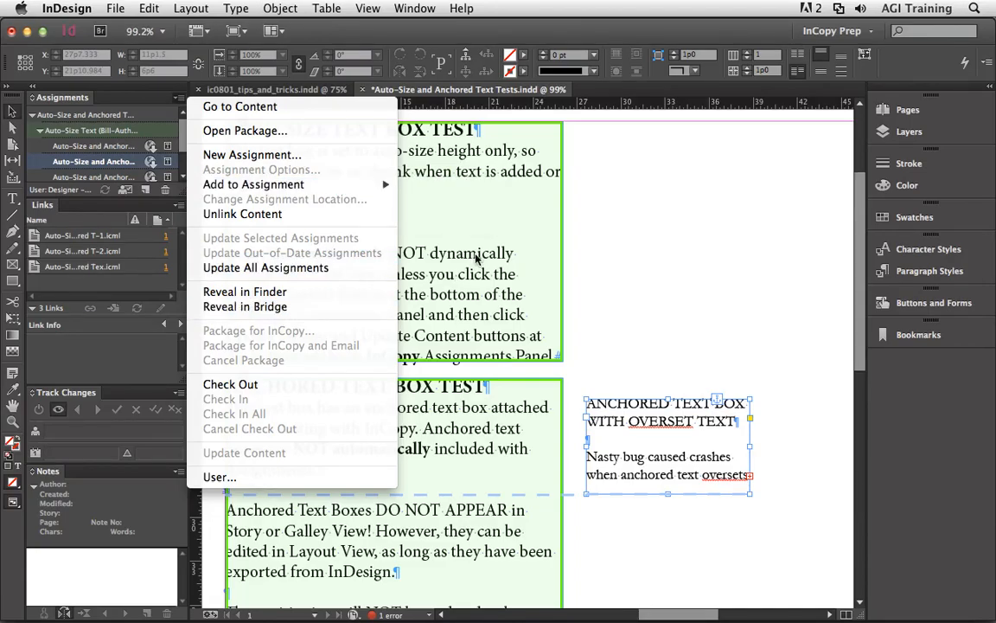
click(497, 296)
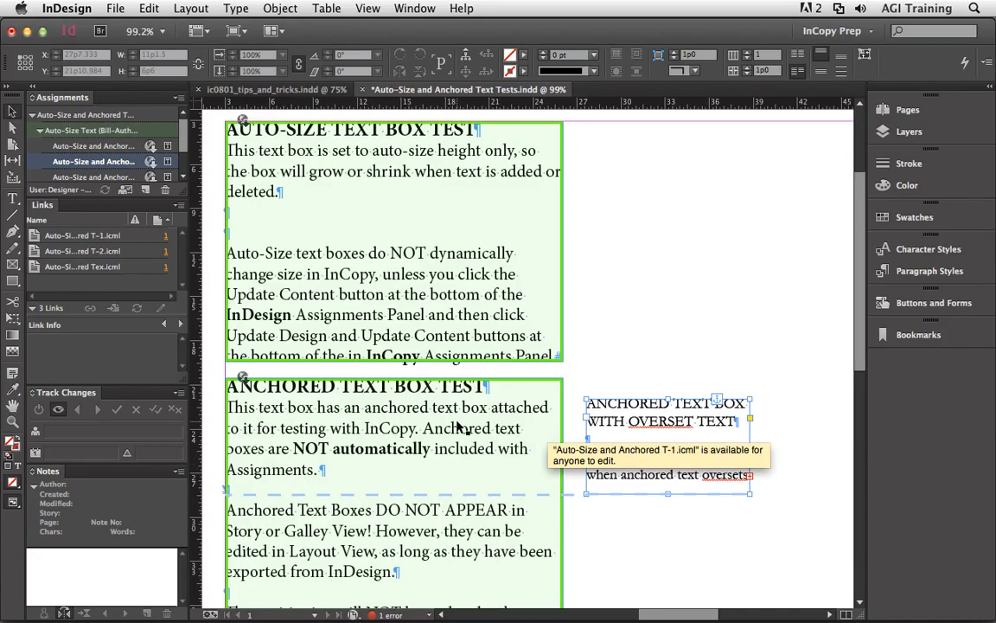
Step: Read the rest of the anchored text box notes through to the AUTO-SIZE TEXT BOXES WITH ANCHORED TEXT frame
scroll(571, 380, down, 3)
scroll(637, 414, down, 2)
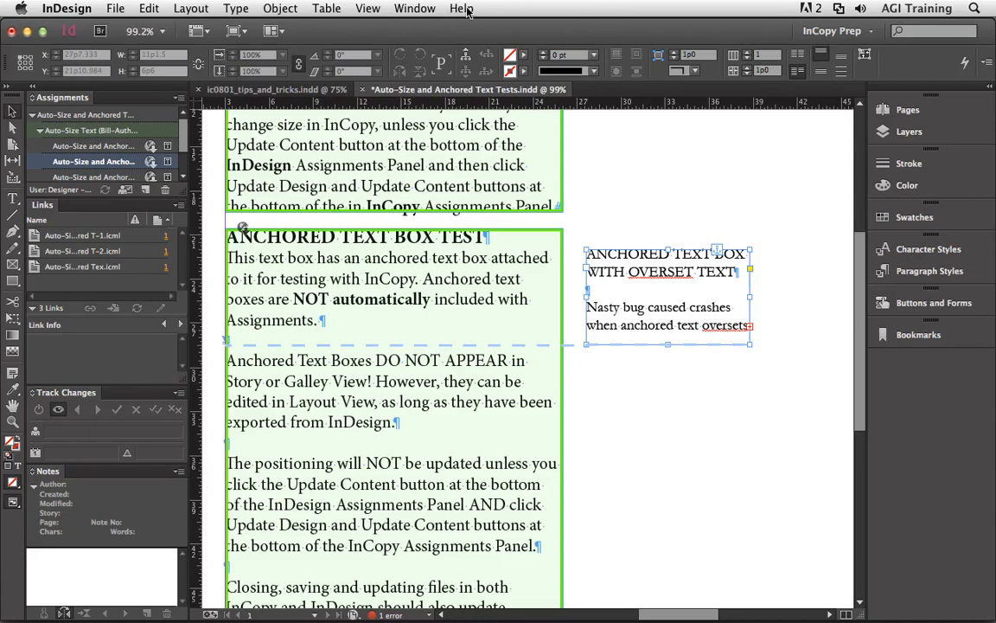
scroll(491, 380, down, 4)
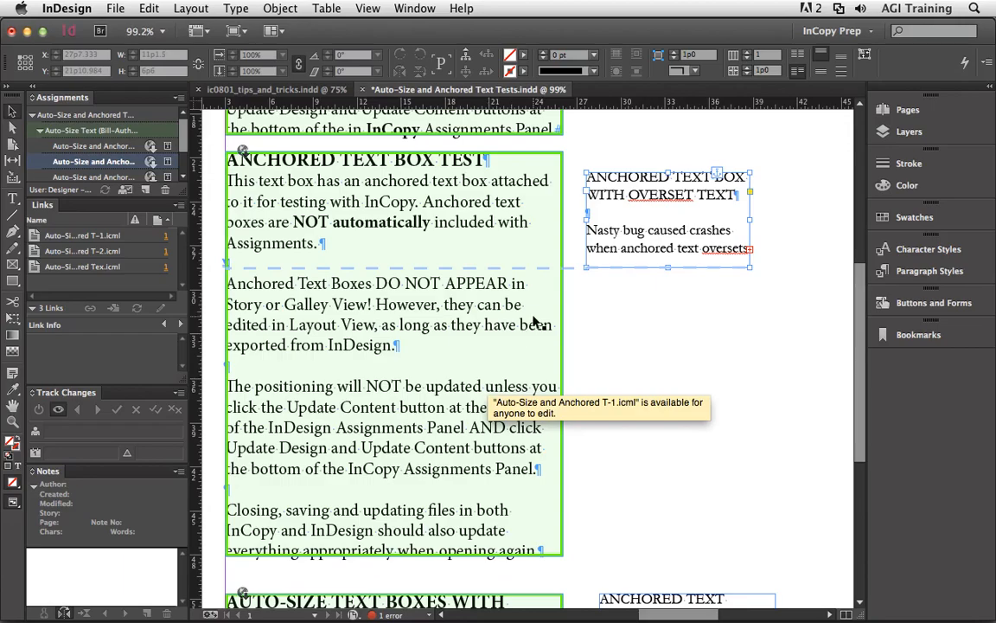
scroll(486, 377, down, 2)
scroll(482, 370, down, 10)
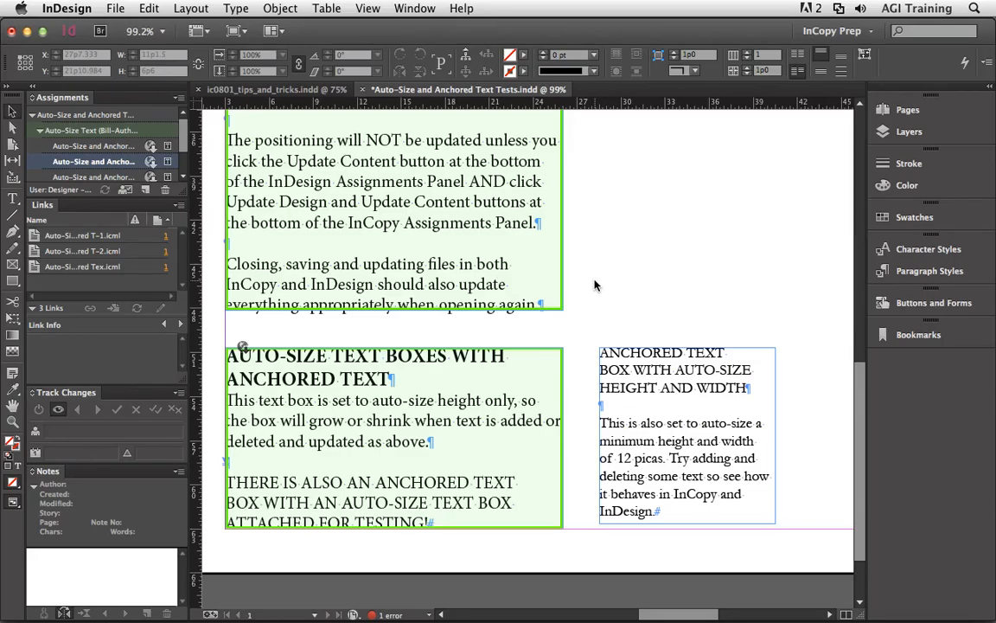
Step: Switch to InCopy and select the "Special sideways panels" line in ic0801_tips_and_tricks.indd
key(super+Tab)
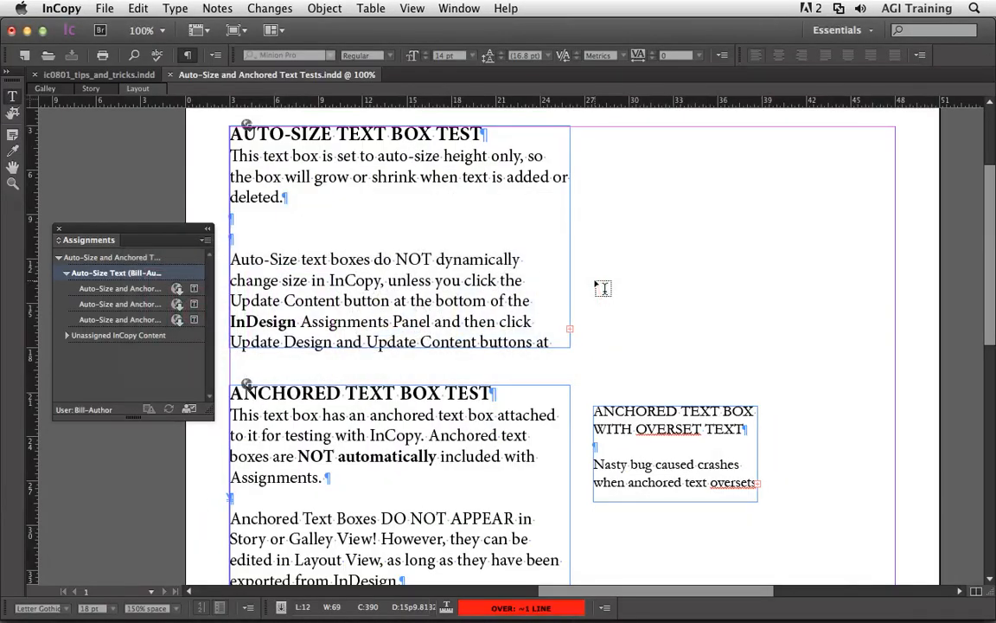
click(111, 75)
triple_click(269, 177)
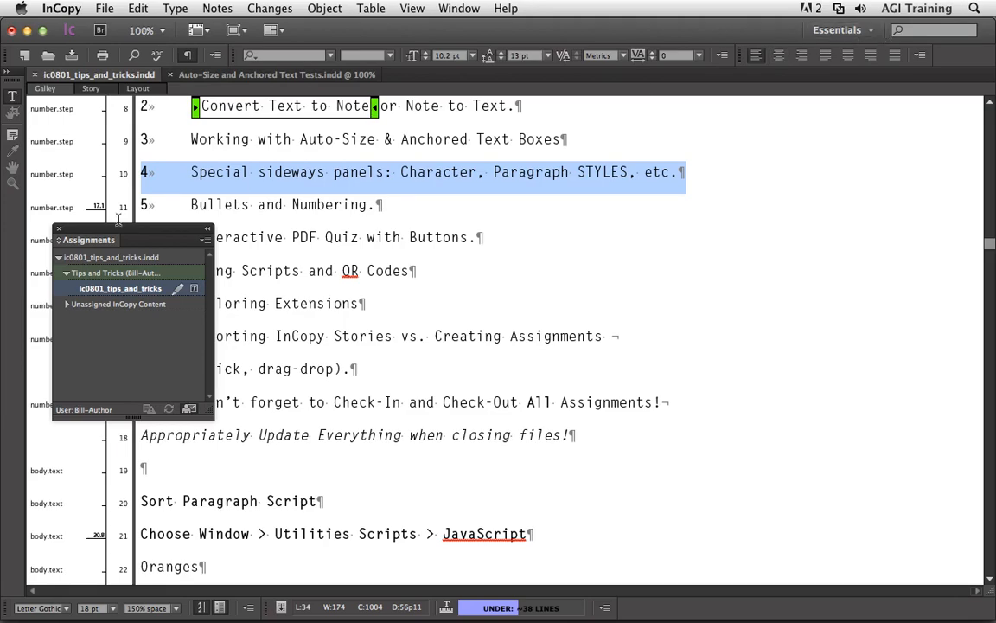
Step: Undock the horizontal Character panel and dock it vertically along the side of the workspace
click(458, 7)
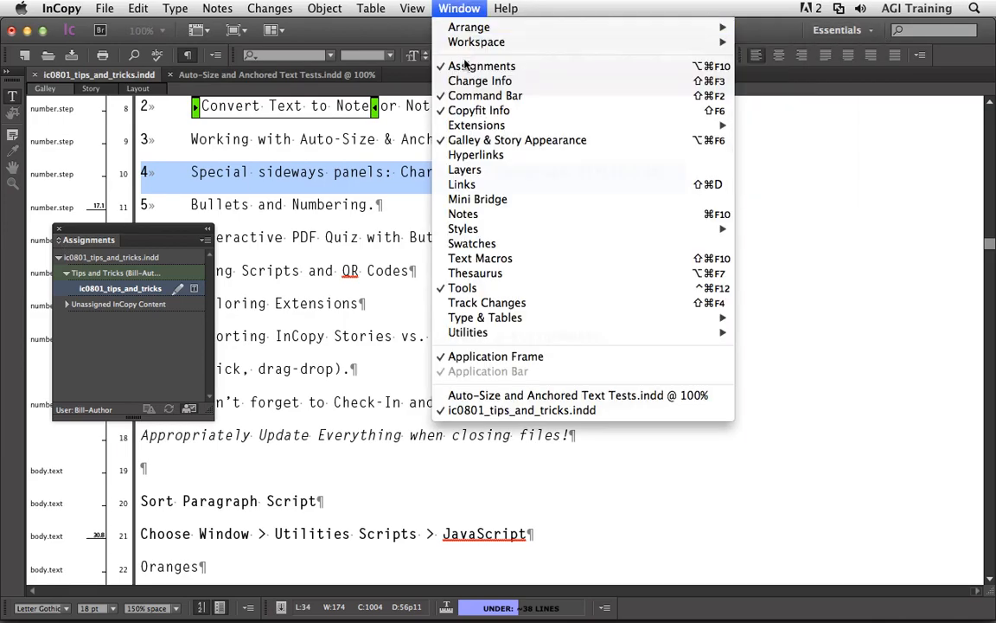
click(459, 8)
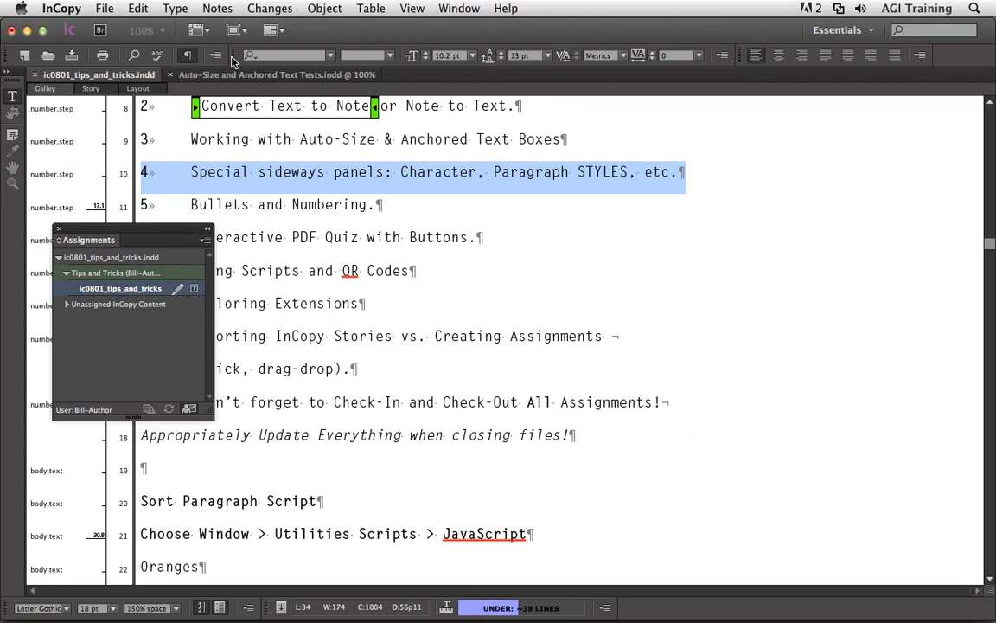
drag(233, 56, 444, 252)
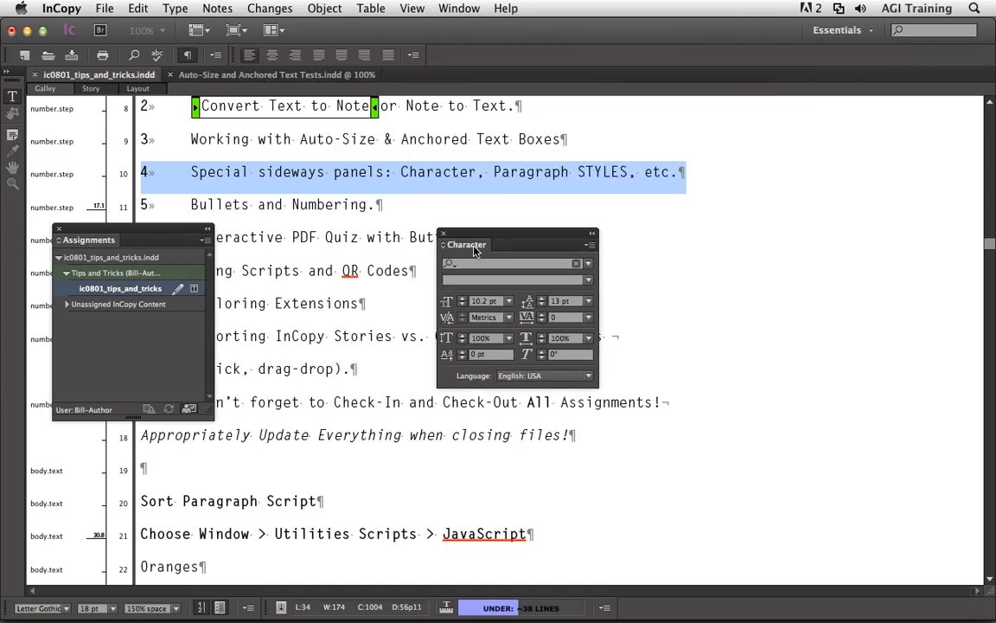
drag(474, 244, 984, 178)
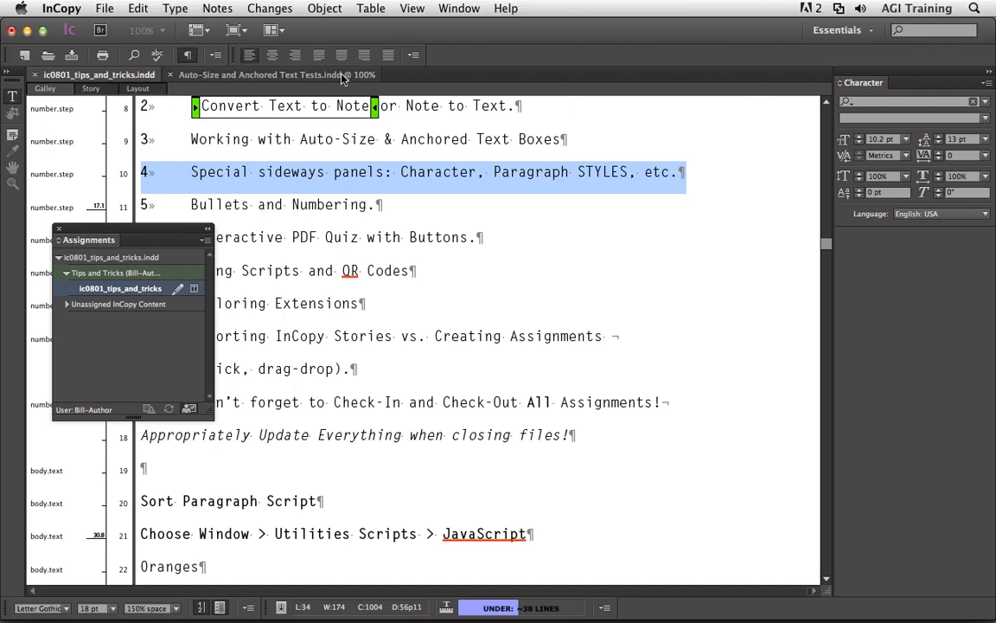
Step: Undock the horizontal Paragraph panel and dock it vertically beneath the Character panel
drag(233, 55, 481, 236)
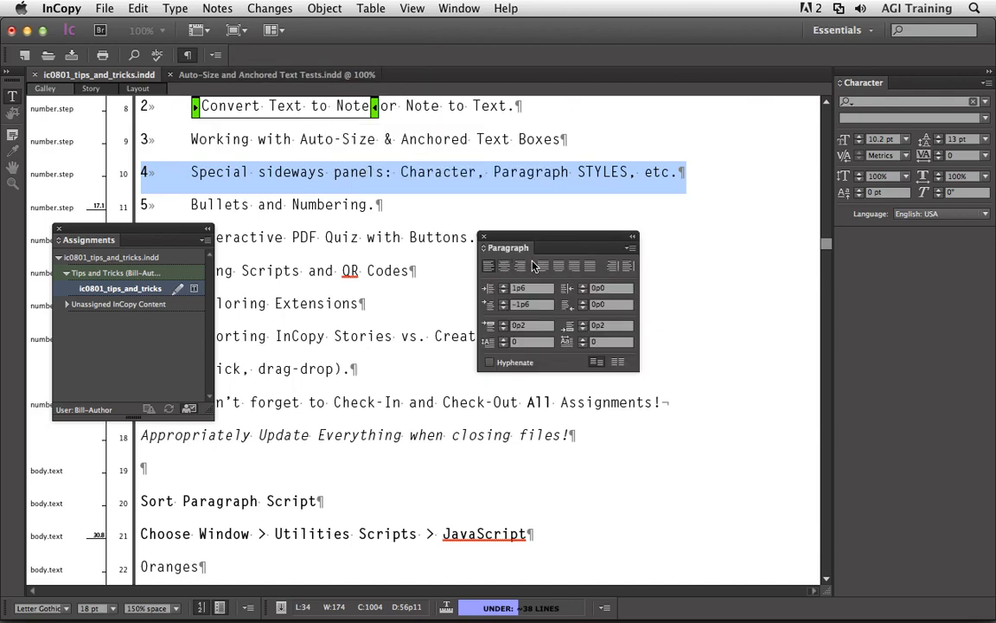
click(484, 248)
click(484, 249)
drag(500, 253, 865, 256)
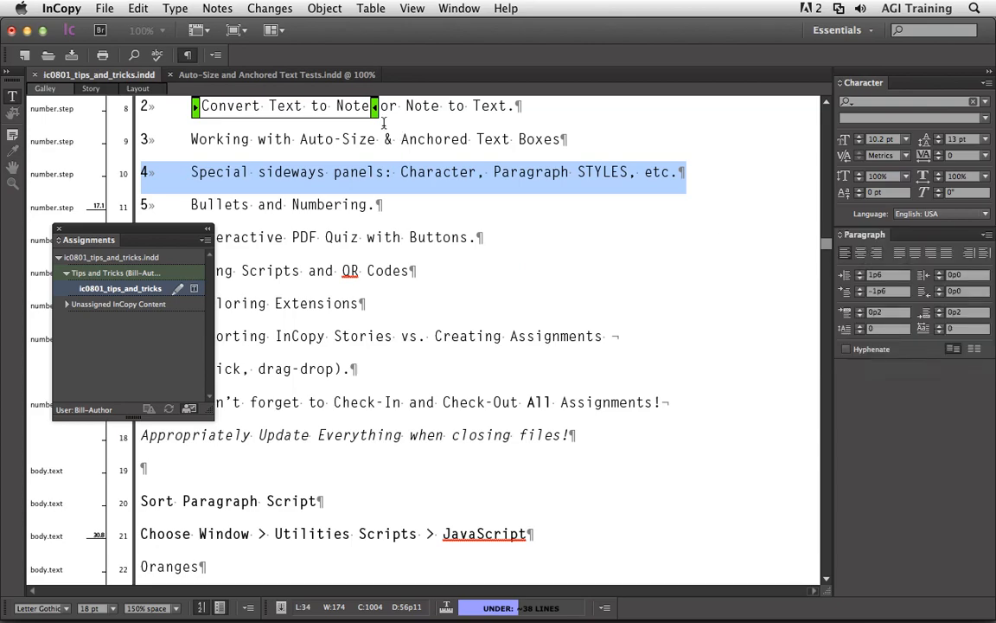
Step: Display the Paragraph Styles panel and dock it horizontally beside the command bar
click(459, 9)
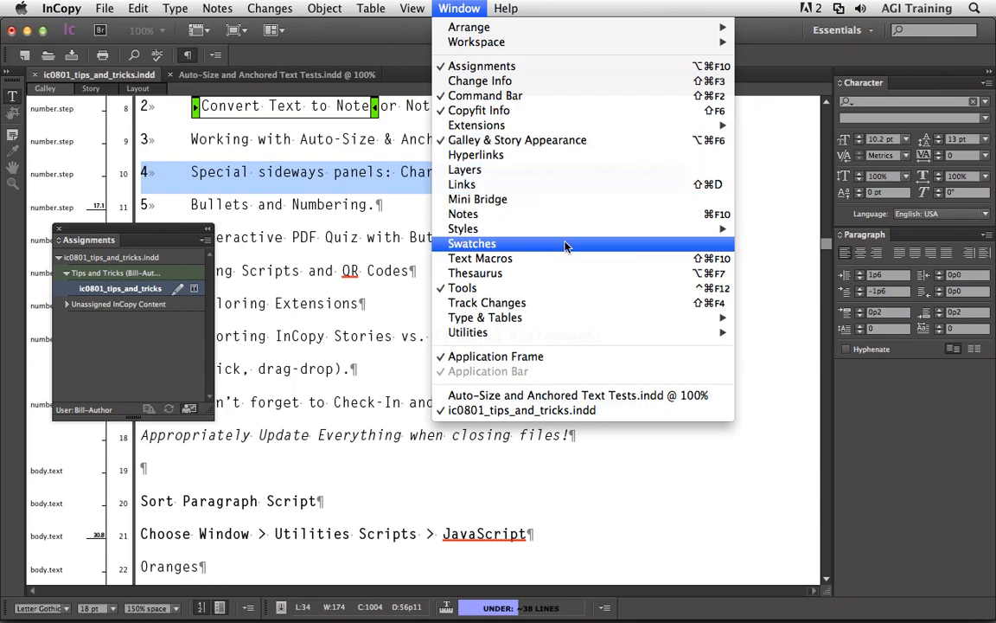
mouse_move(588, 228)
click(761, 257)
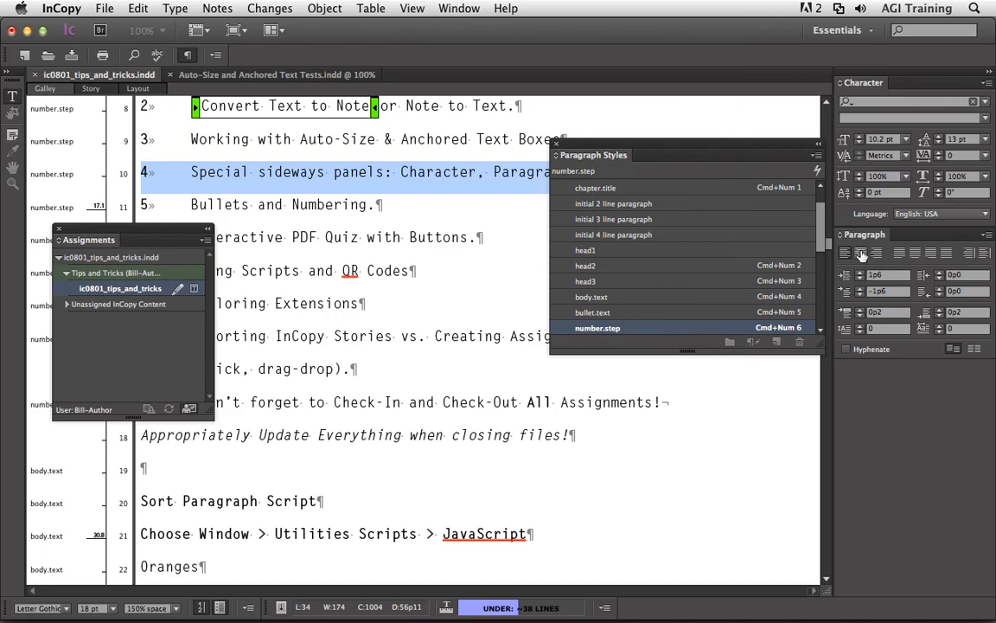
drag(586, 154, 278, 62)
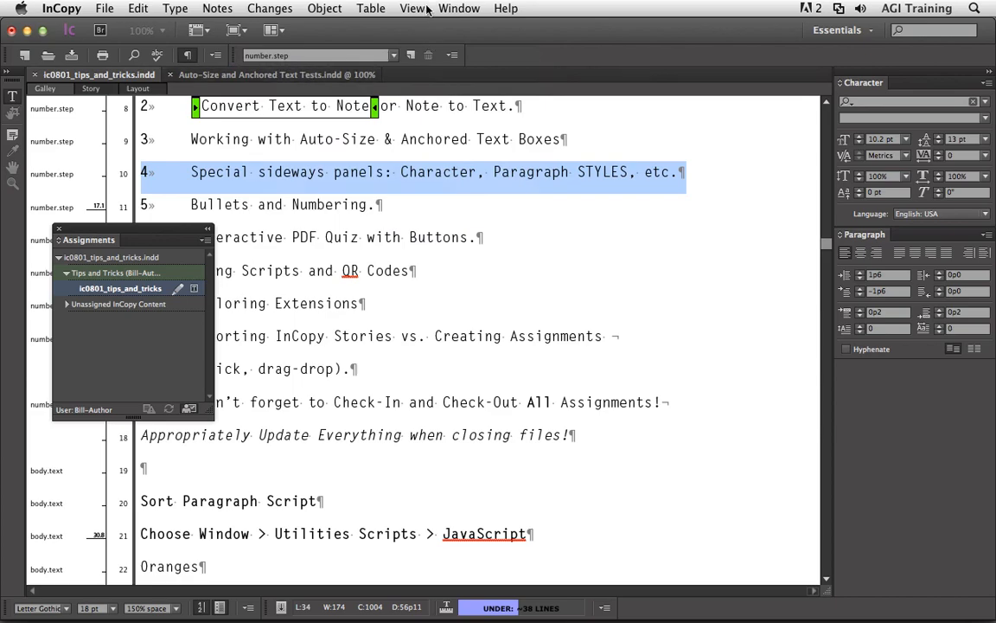
Step: Display the Character Styles panel and dock it horizontally next to Paragraph Styles
click(457, 8)
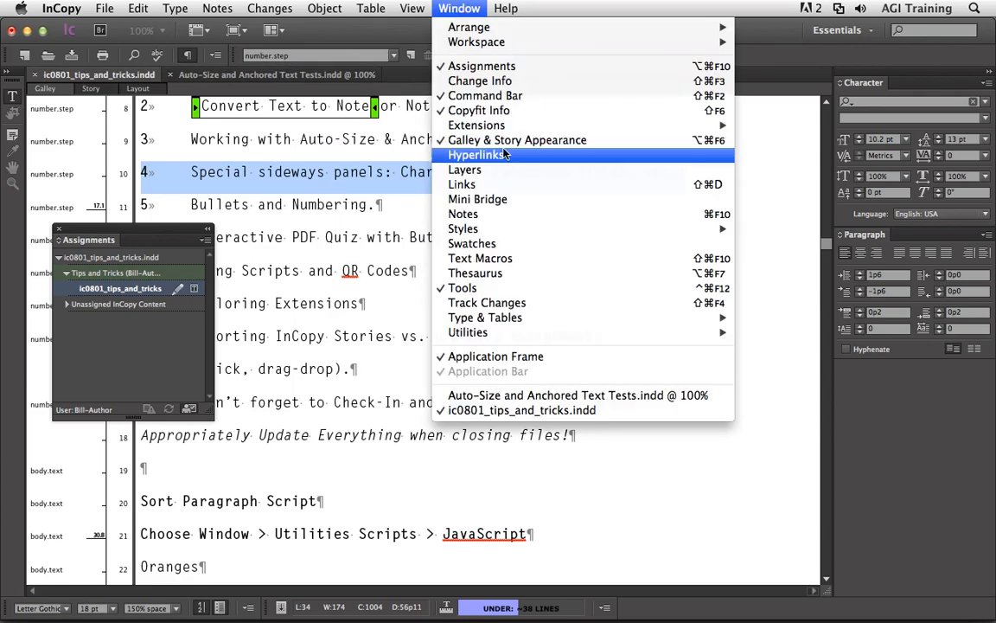
mouse_move(596, 229)
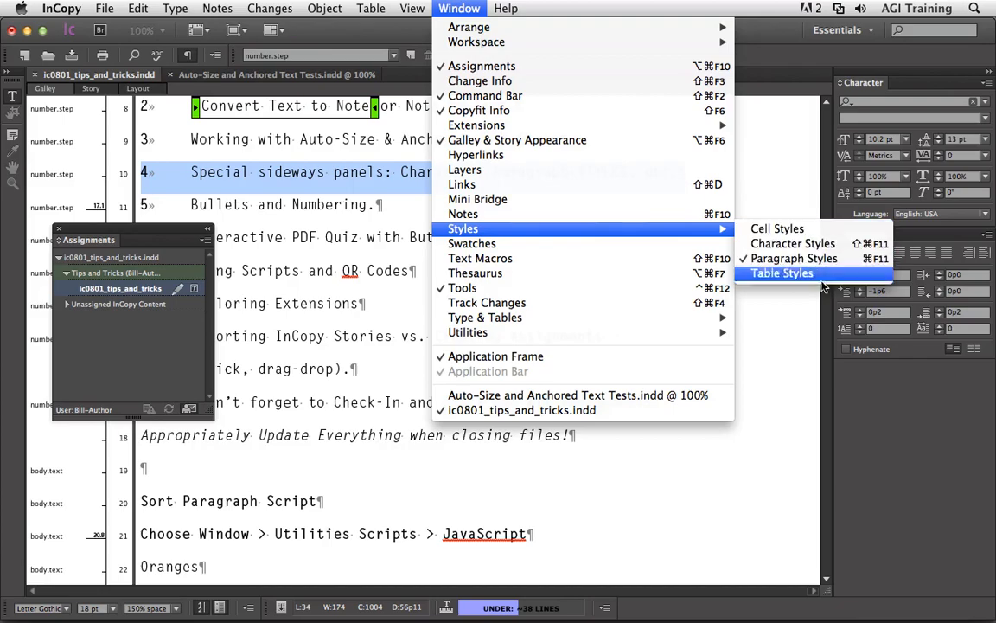
click(817, 247)
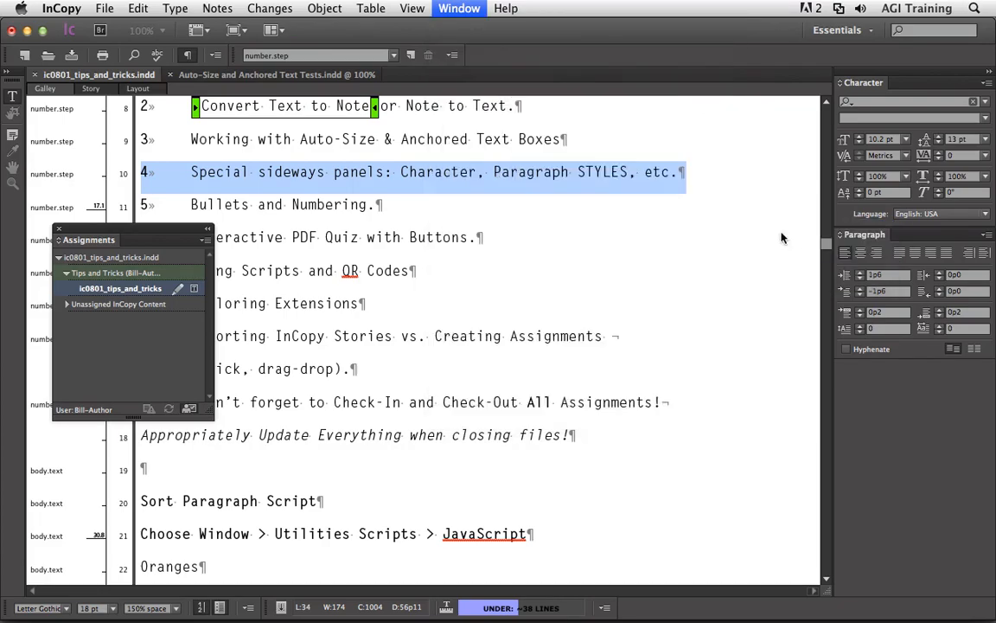
drag(404, 241, 514, 57)
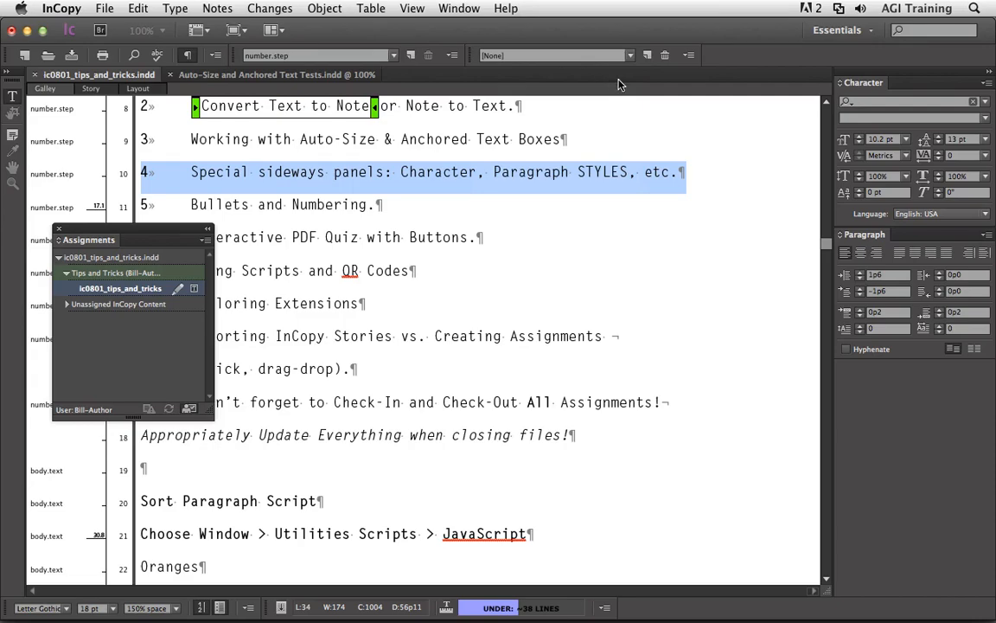
Step: Place the cursor in step 3, review the available paragraph styles without applying one, and place the cursor in step 4
click(383, 138)
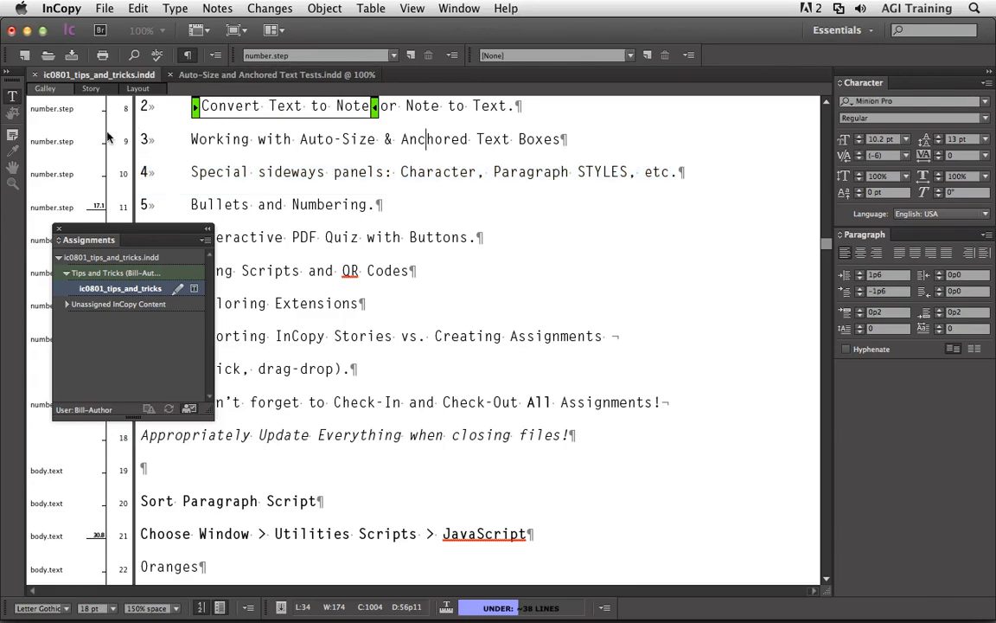
click(392, 55)
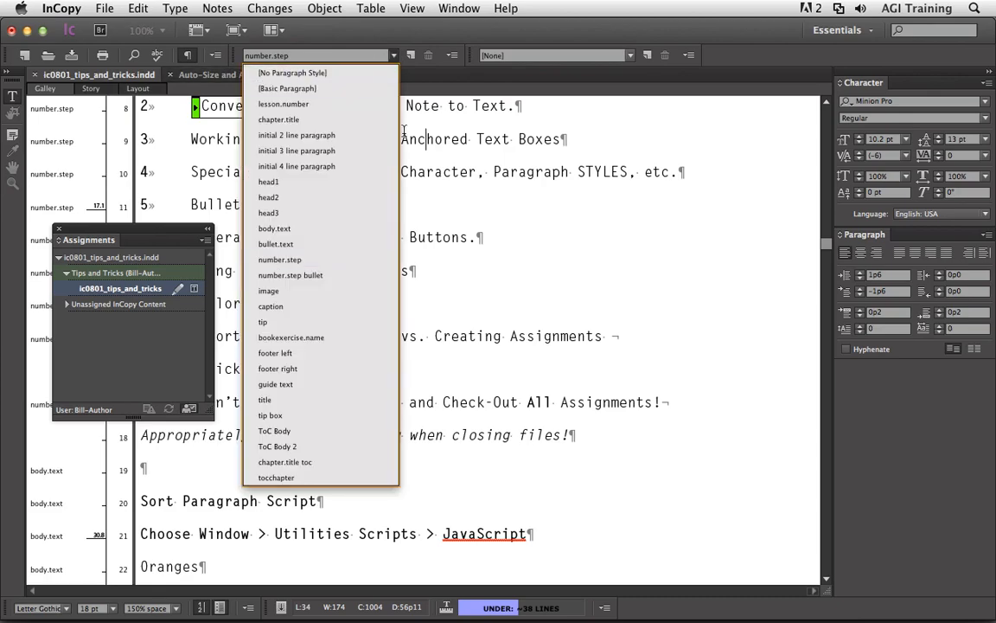
click(482, 169)
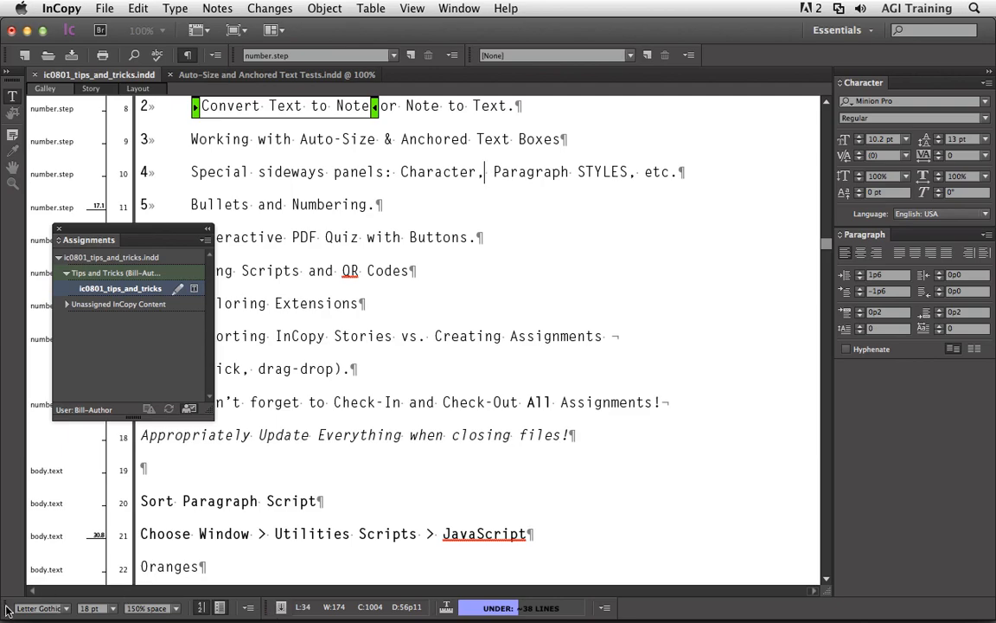
Step: Float and redock the Galley & Story Appearance bar, moving it to the far side of the Copyfit Info bar
drag(7, 610, 194, 499)
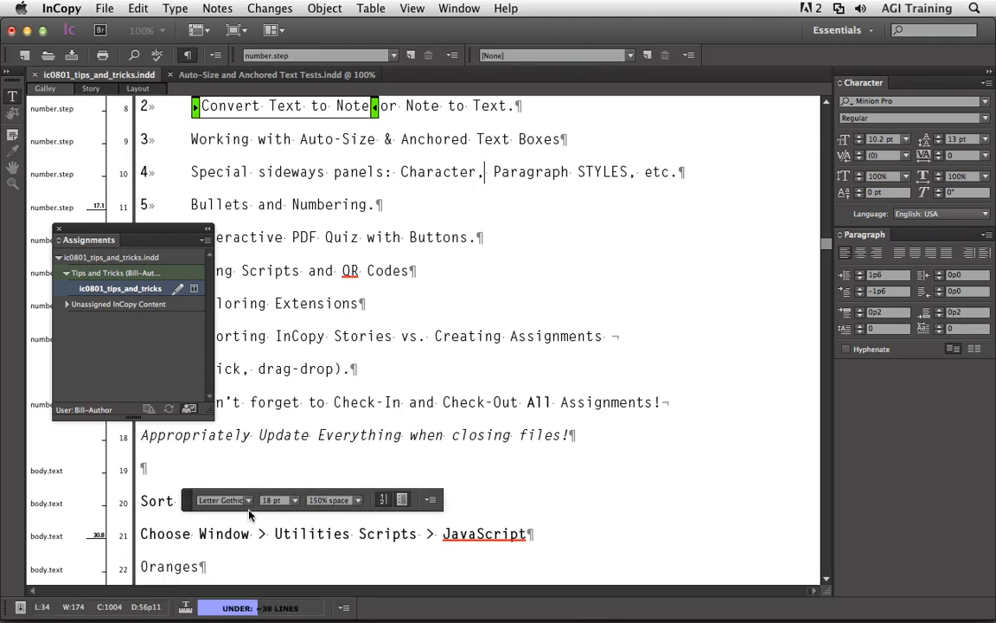
drag(192, 510, 7, 616)
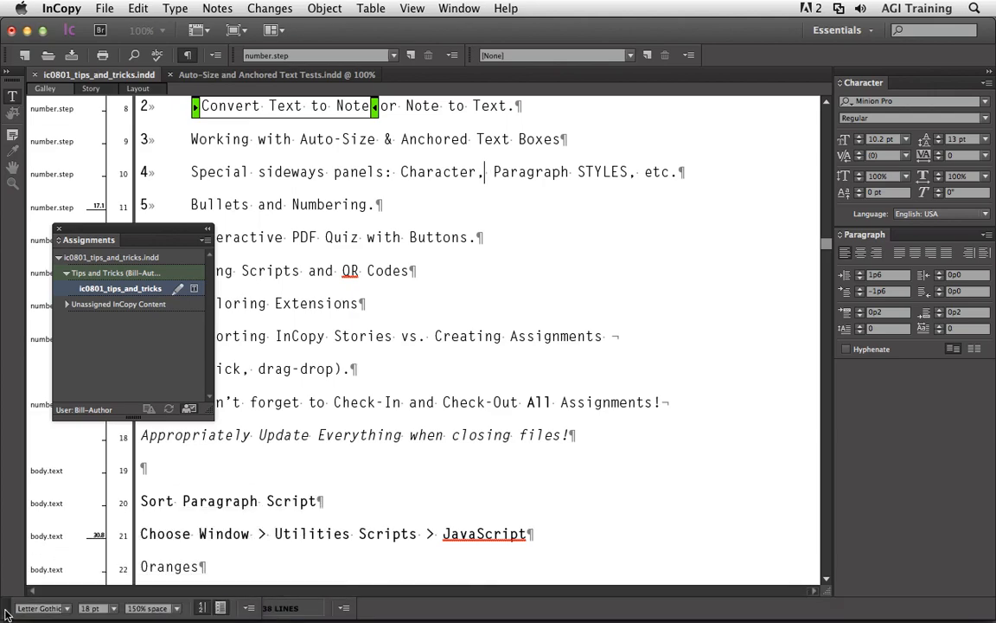
drag(7, 616, 400, 614)
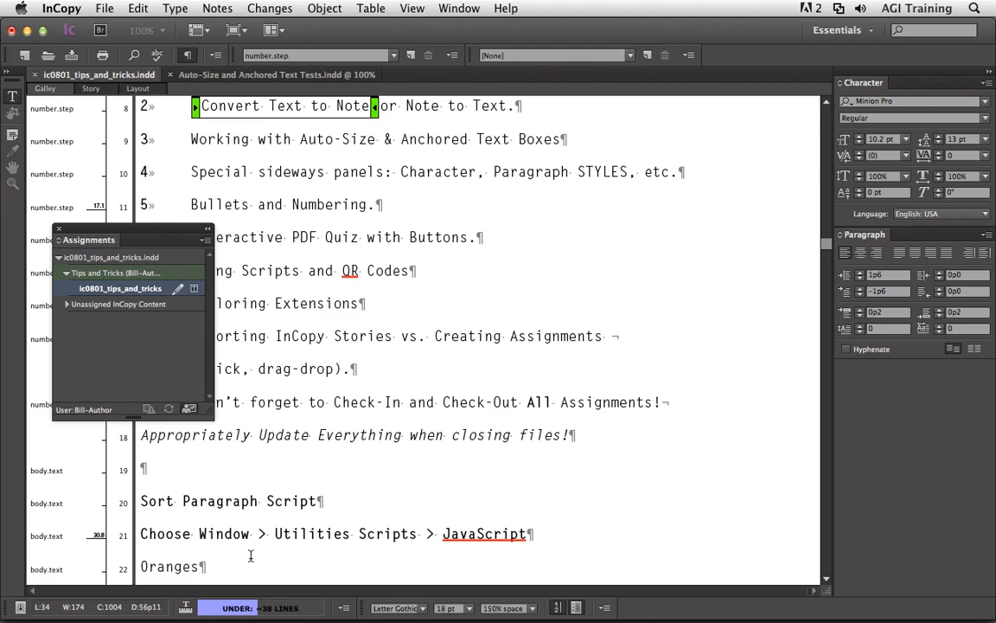
Step: Float the Copyfit Info panel and close it, and display the Track Changes panel
drag(11, 608, 316, 326)
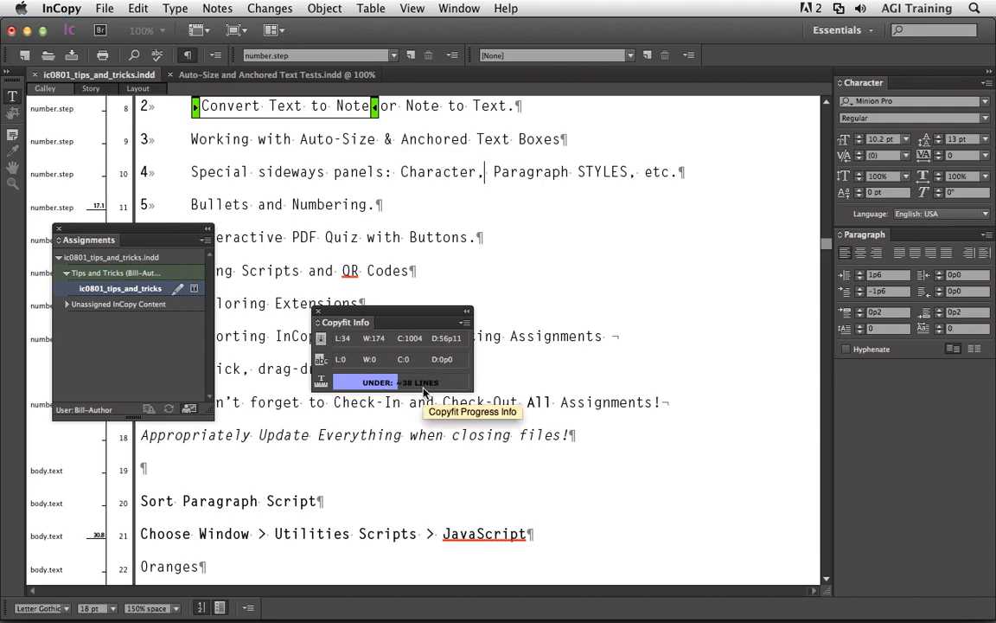
click(316, 312)
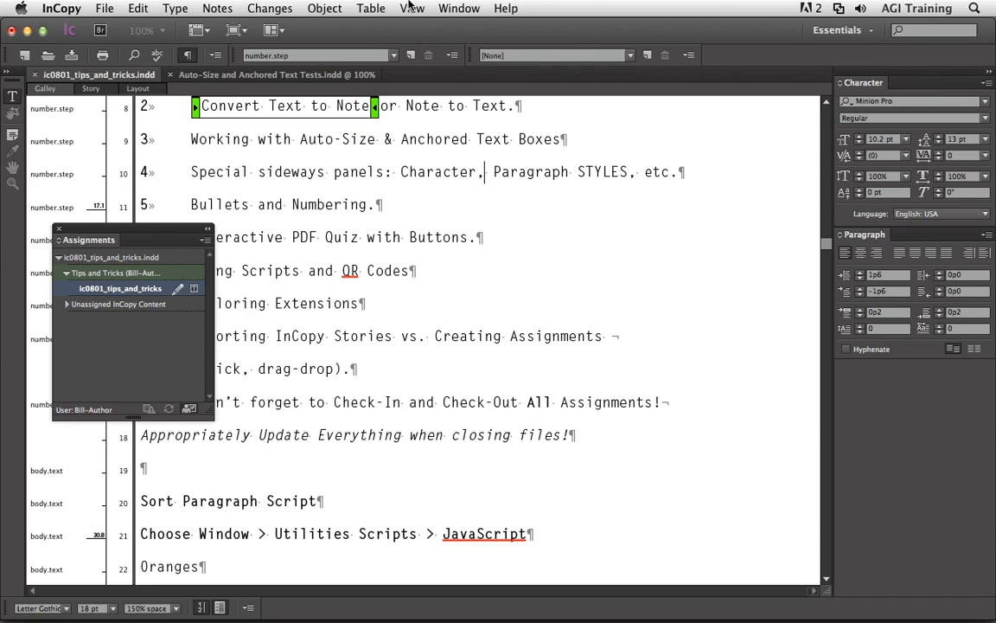
click(459, 8)
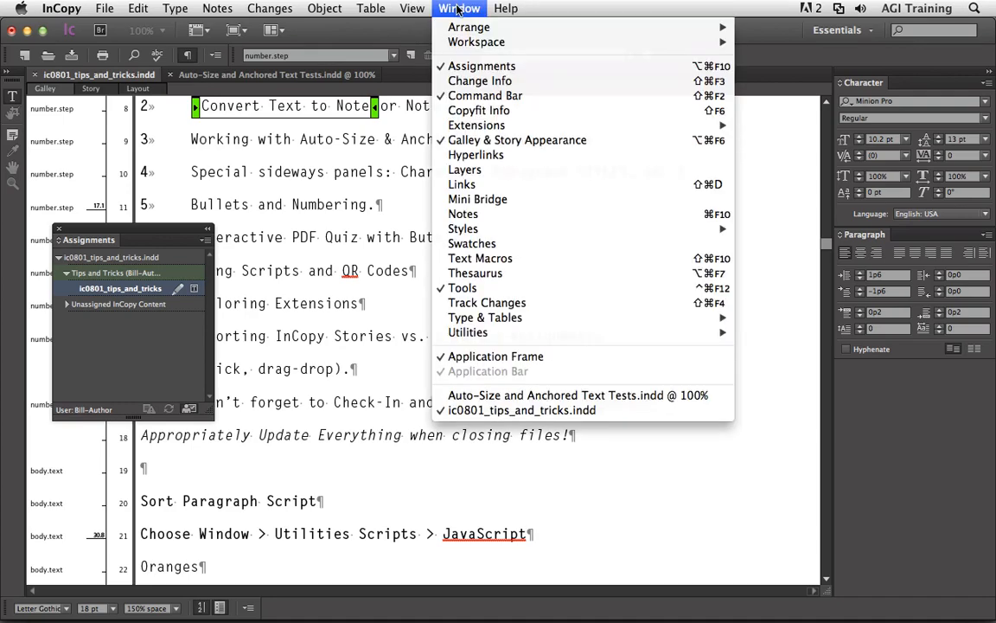
click(500, 304)
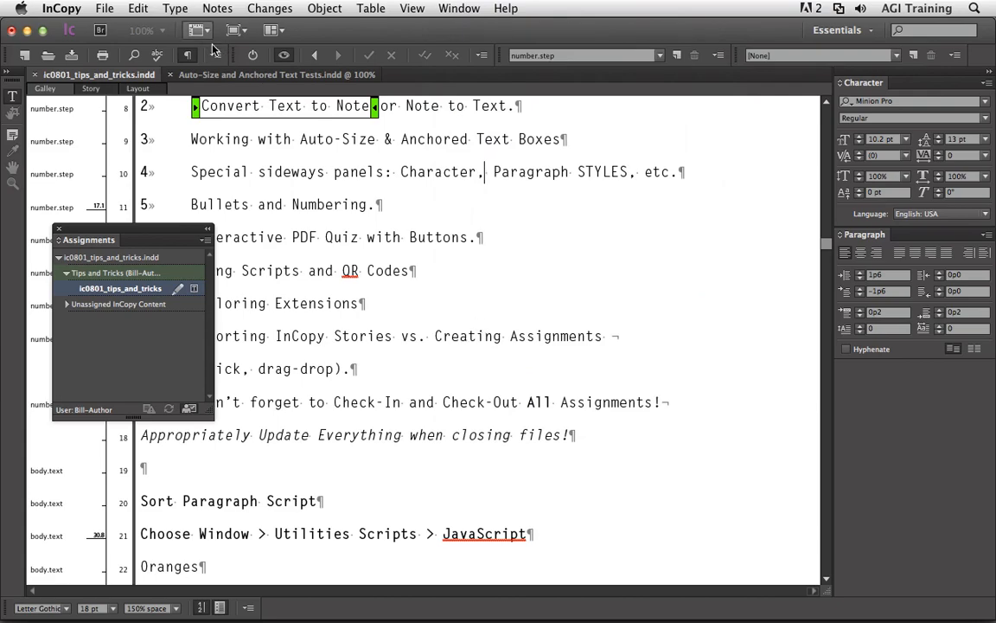
Step: Dock the Track Changes panel beside the Galley & Story Appearance bar, and display the Change Info panel and dock it next to Track Changes
drag(212, 53, 289, 607)
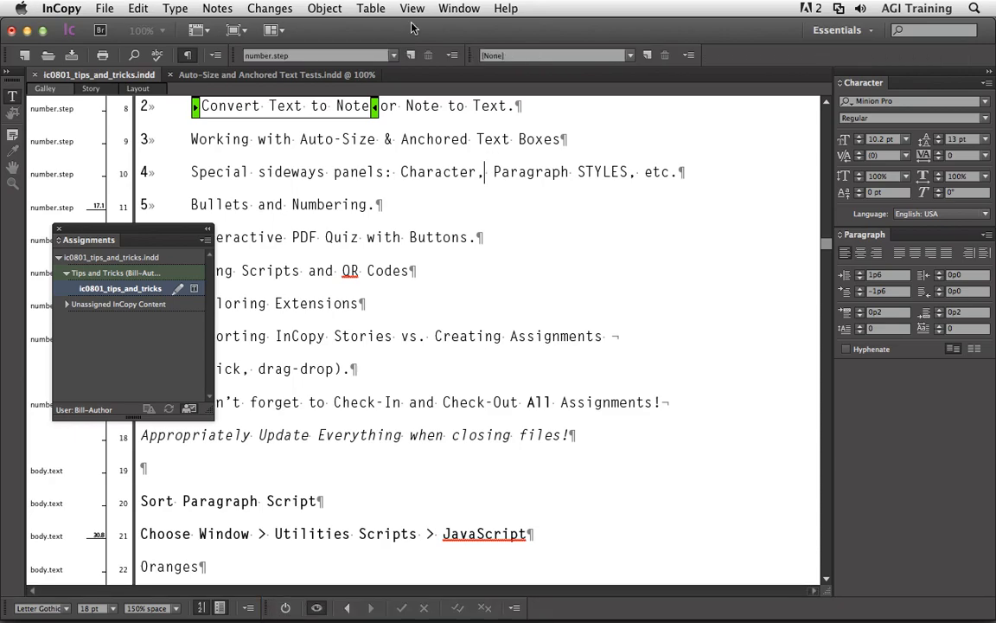
click(459, 8)
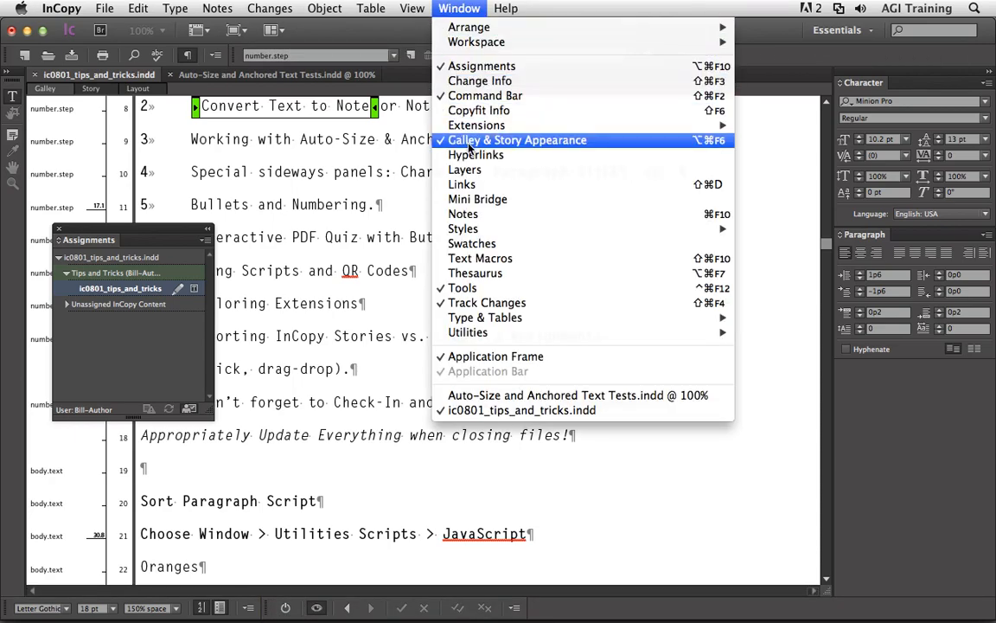
click(480, 81)
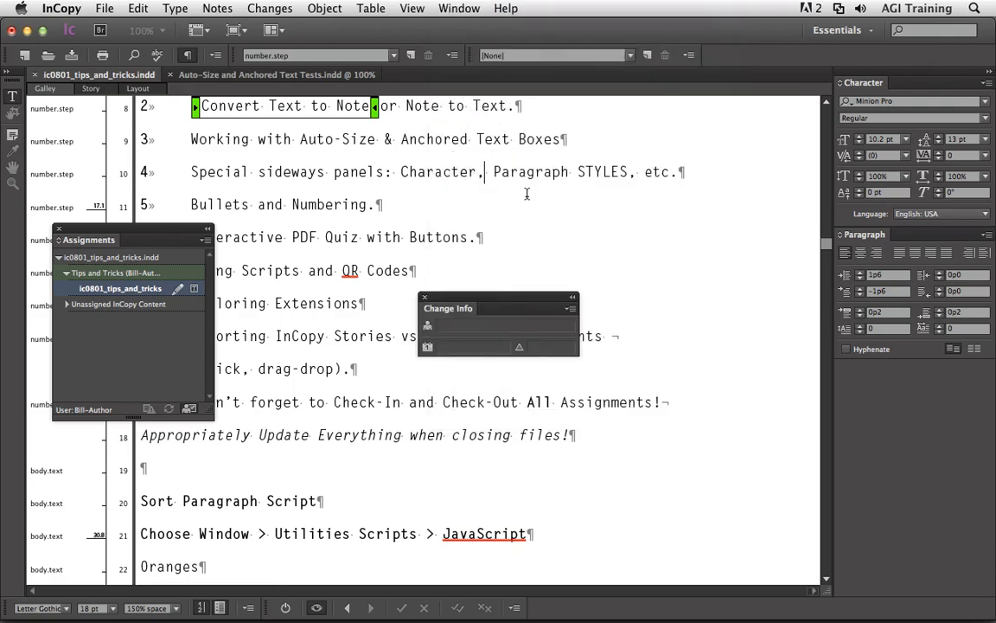
drag(450, 316, 567, 608)
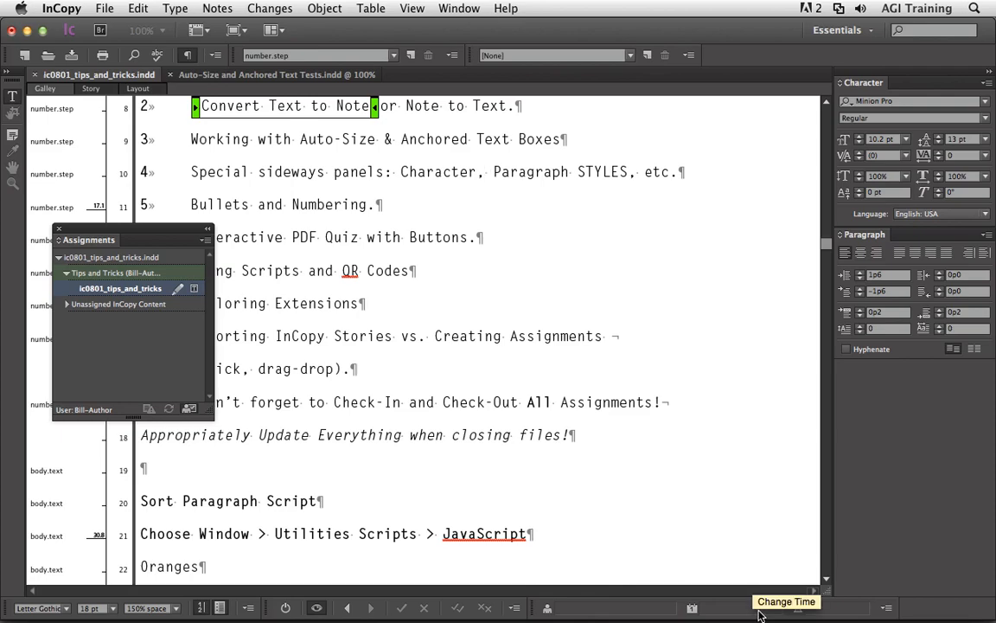
Step: Save the current panel locations and menu customization as a new workspace named dc, and check the workspace list
click(471, 262)
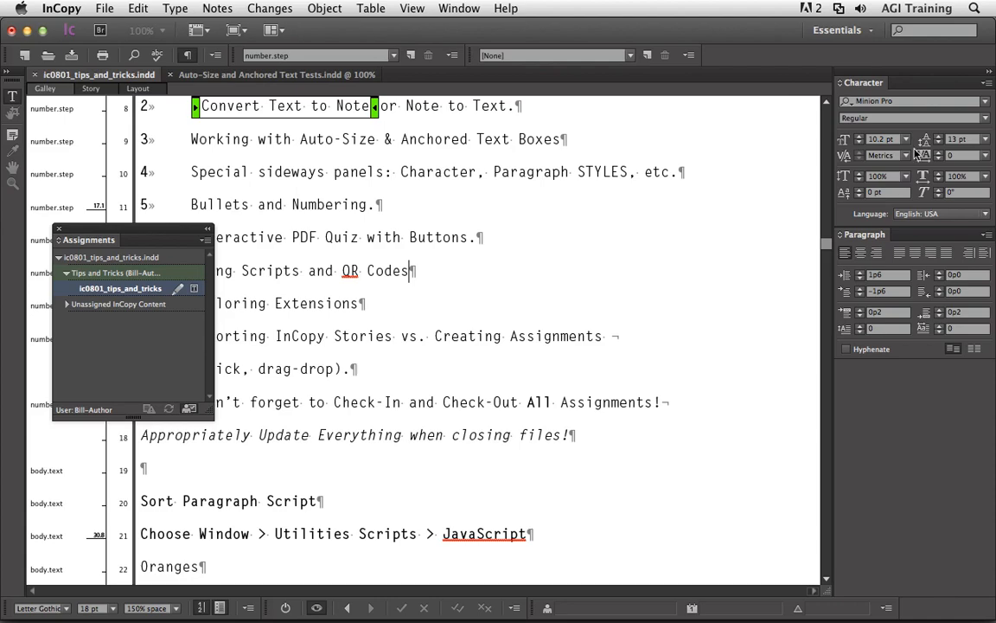
click(837, 33)
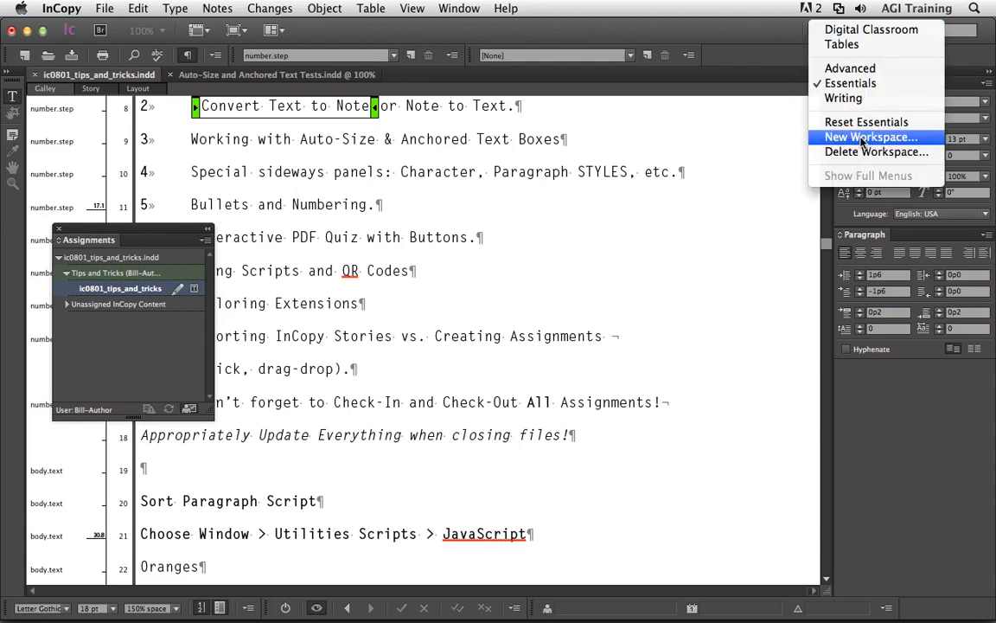
click(862, 139)
text(dc)
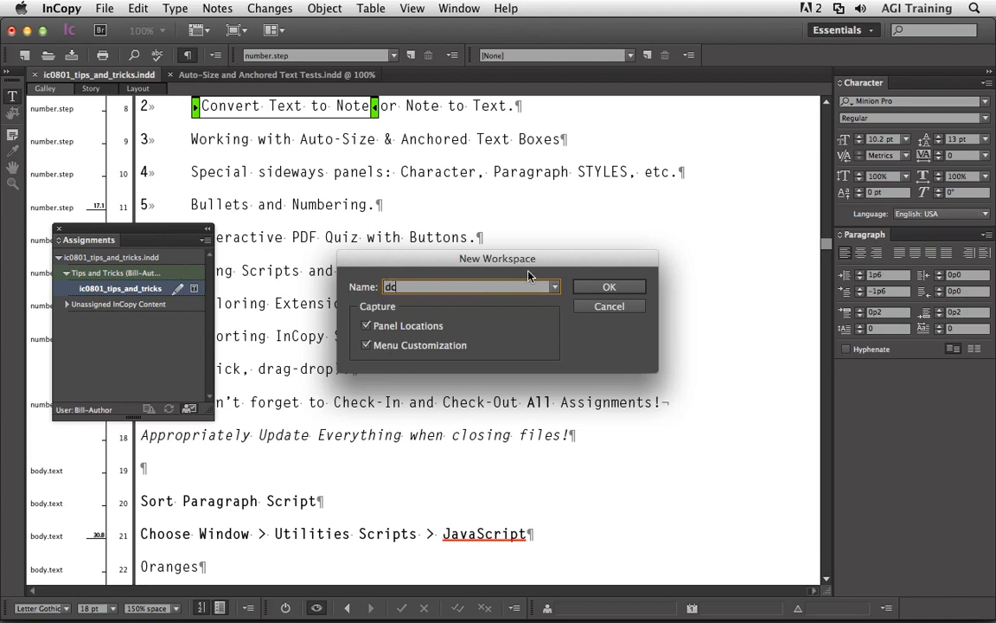
click(591, 290)
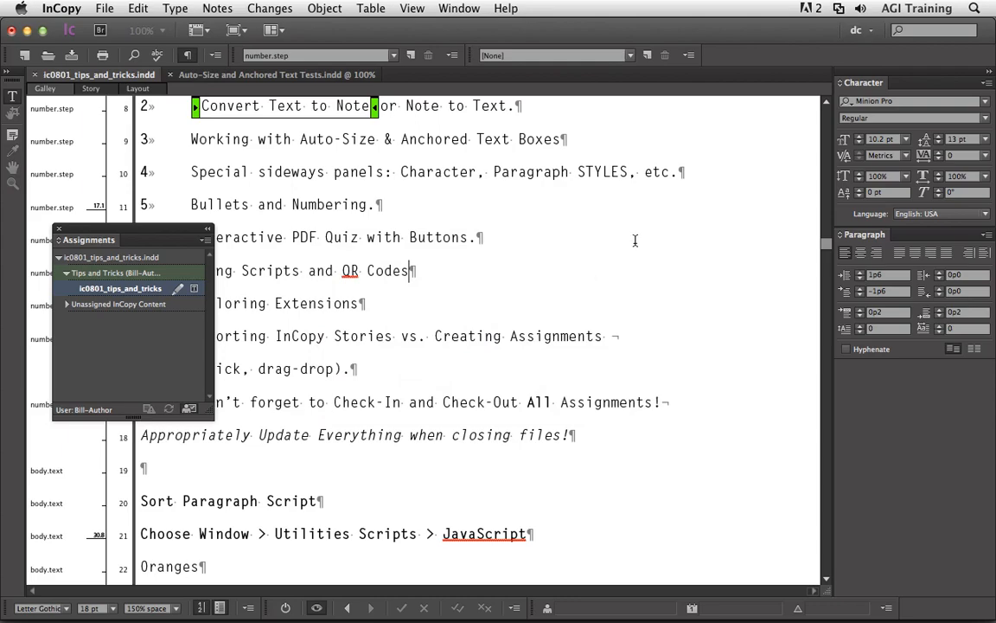
click(871, 33)
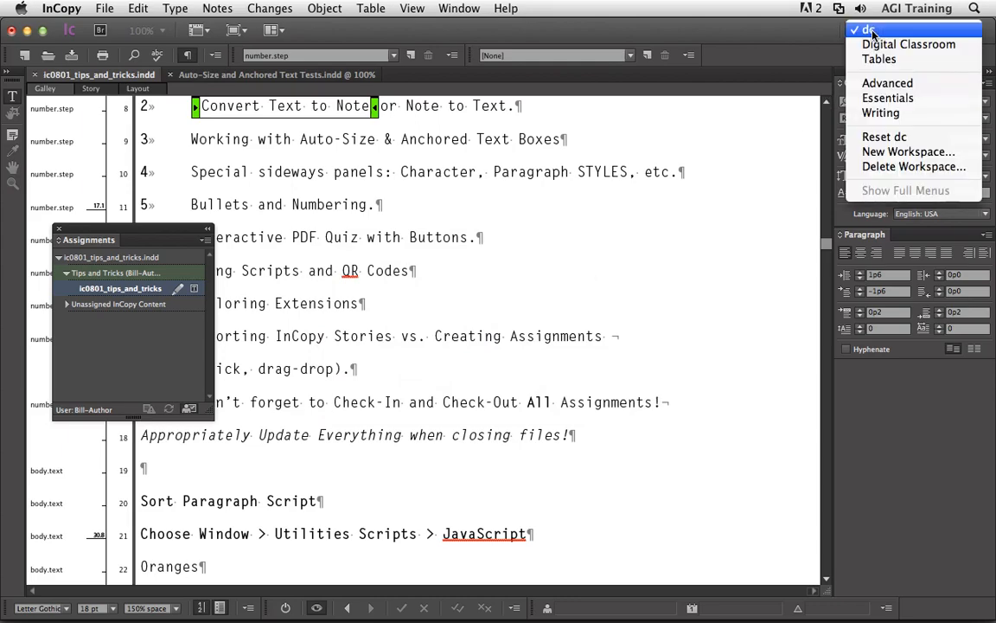
click(803, 43)
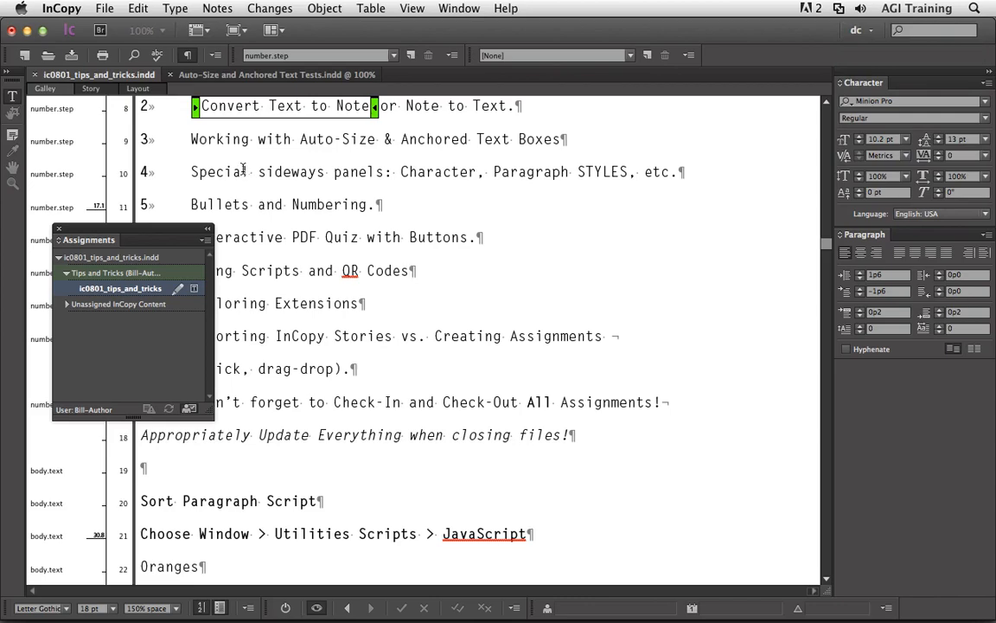
Step: Highlight the words Bullets and Numbering in step 5, and review the available paragraph styles without applying one
double_click(241, 206)
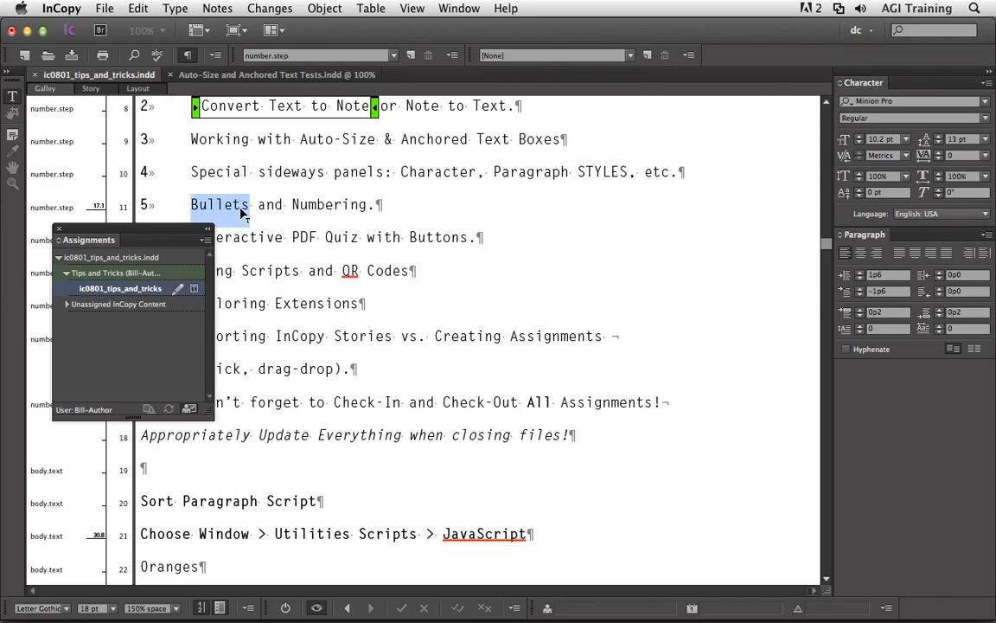
double_click(327, 207)
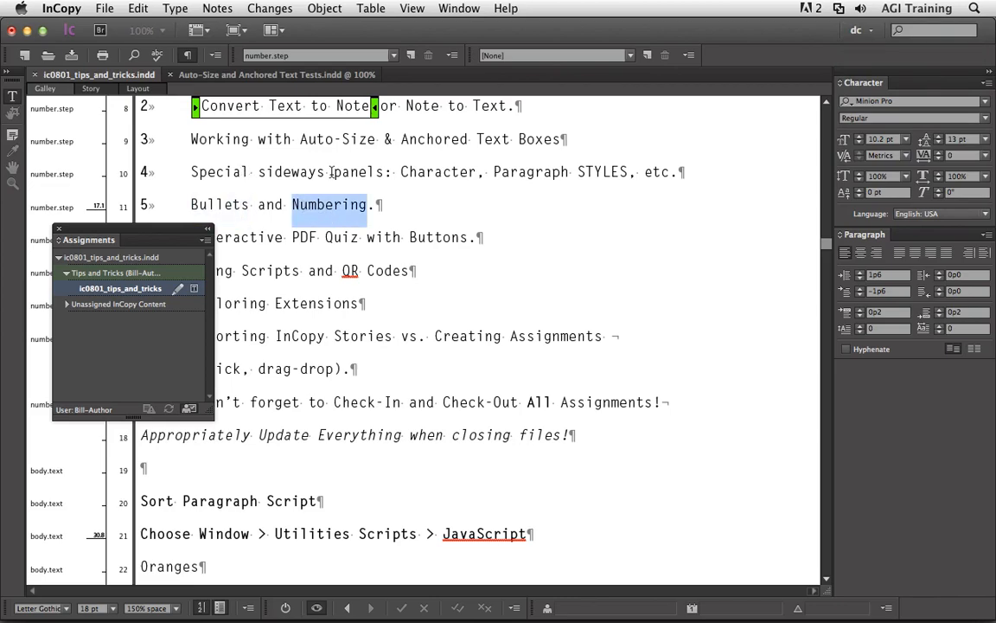
click(392, 58)
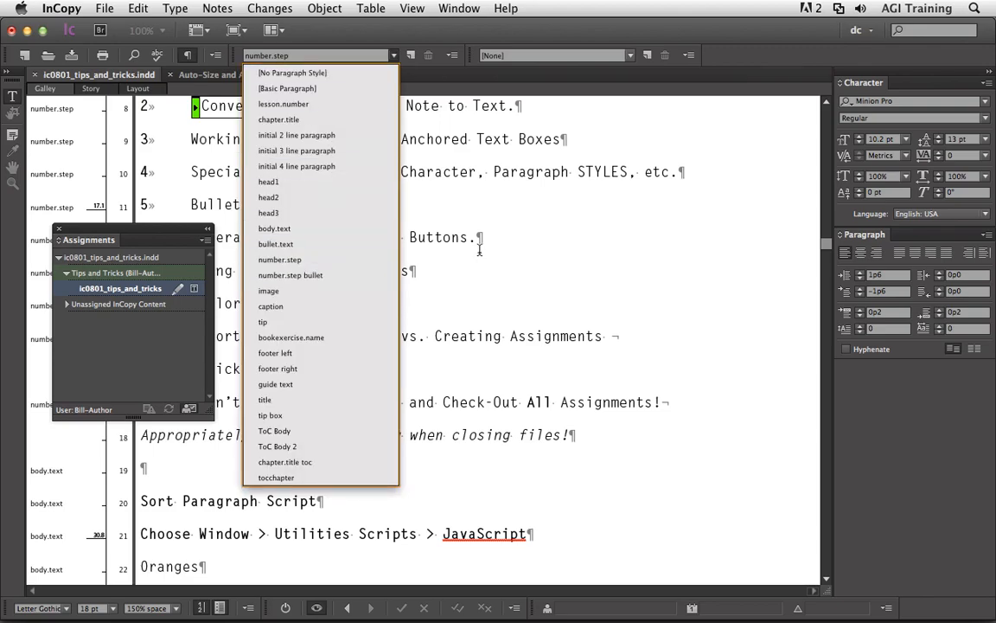
click(534, 186)
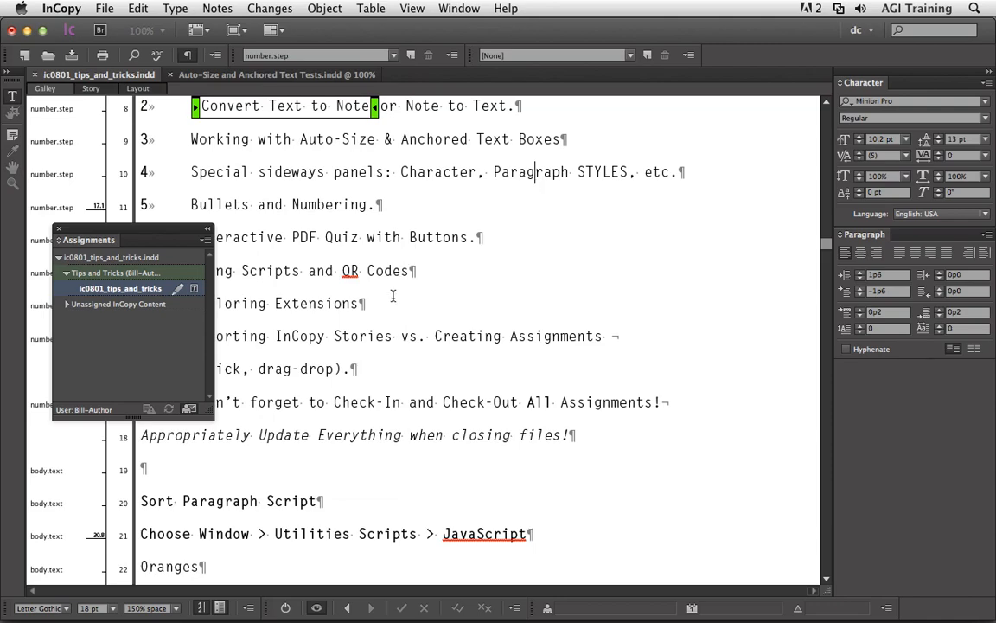
Step: Open the Bullets and Numbering options for the empty paragraph above Sort Paragraph Script and set the list type to Bullets
scroll(209, 449, down, 1)
click(207, 450)
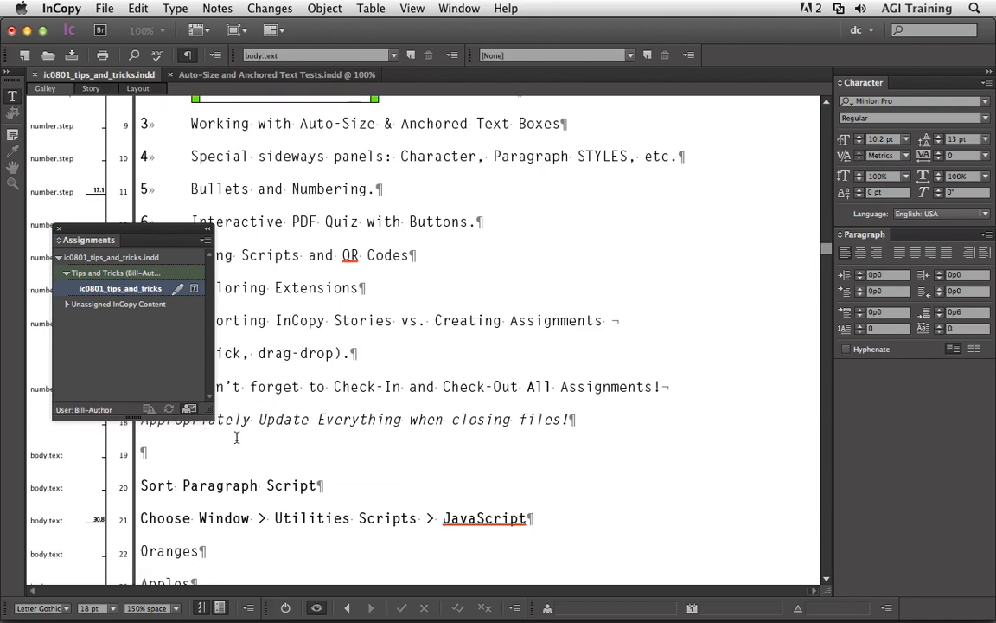
click(986, 235)
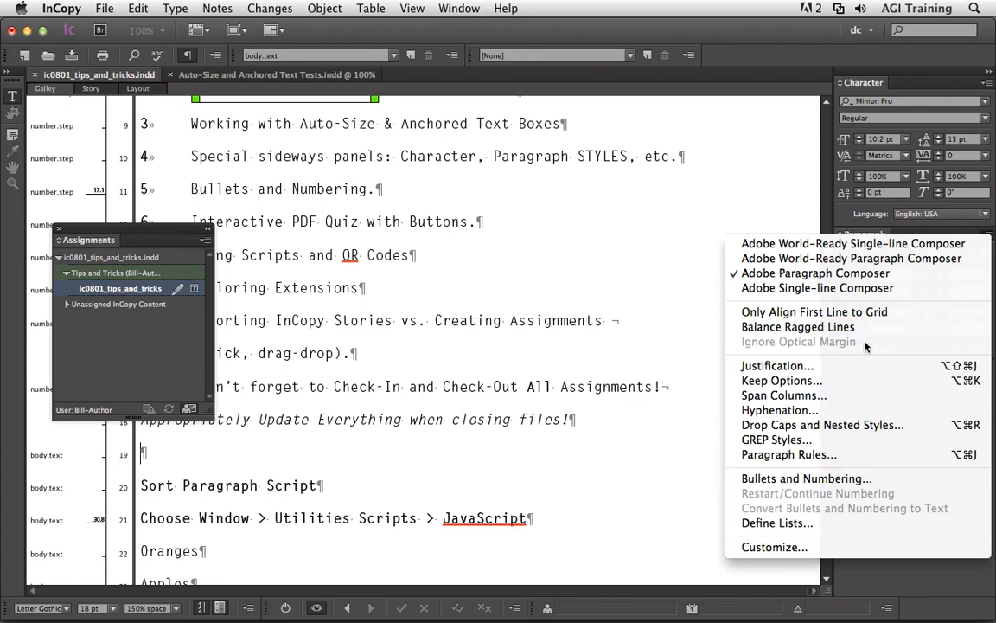
click(775, 479)
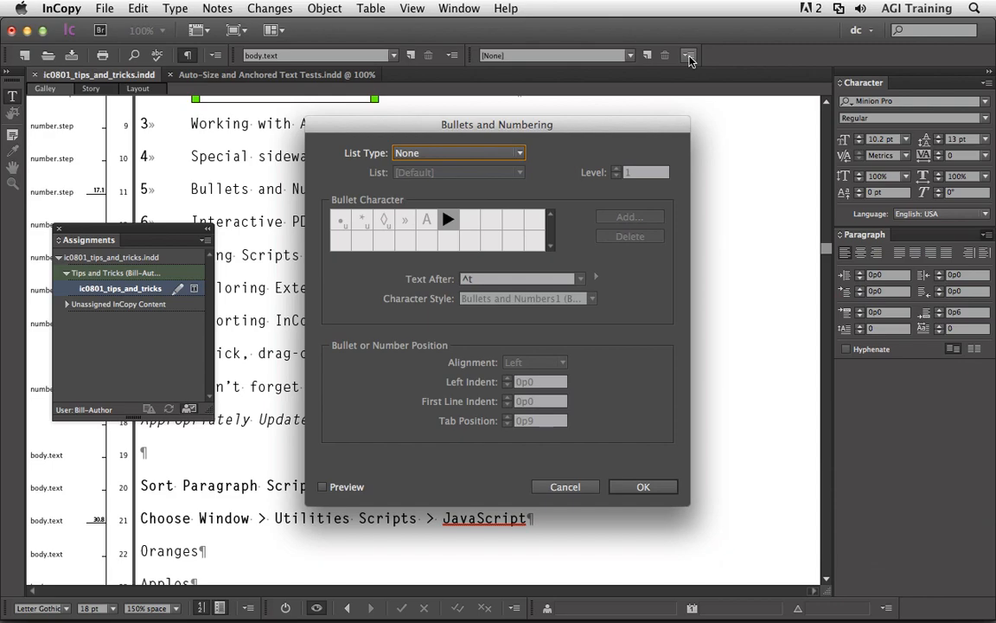
click(448, 156)
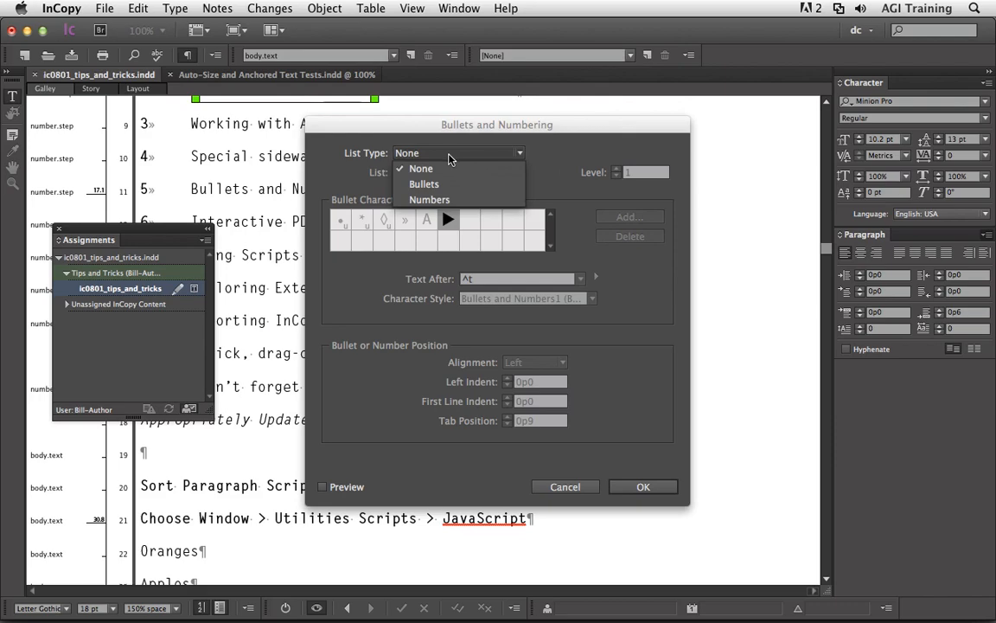
click(449, 184)
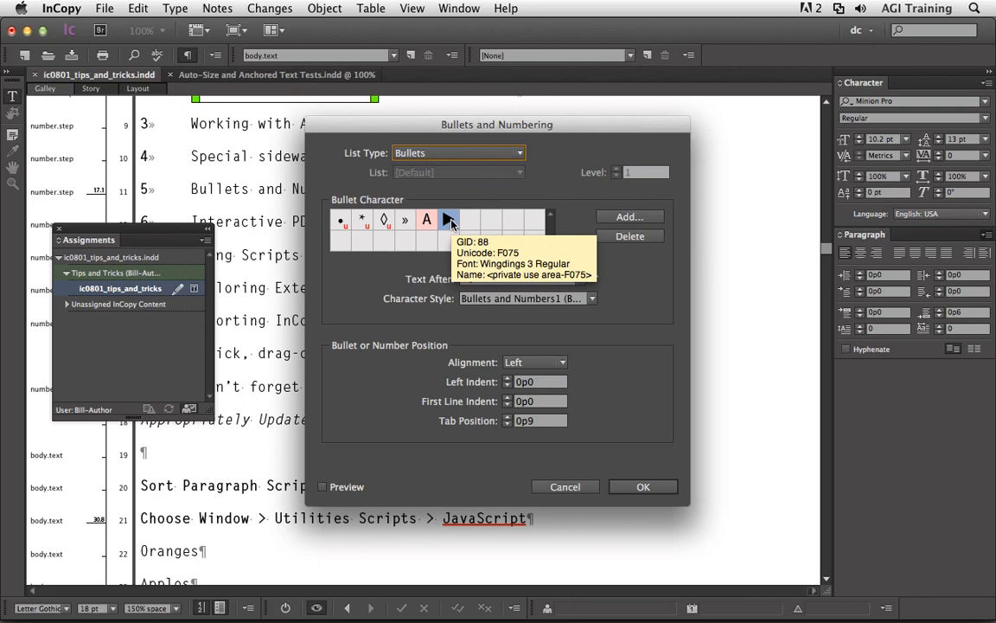
Step: Add the crossed-box character from Wingdings Regular to the available bullets and select it as the bullet character
click(640, 220)
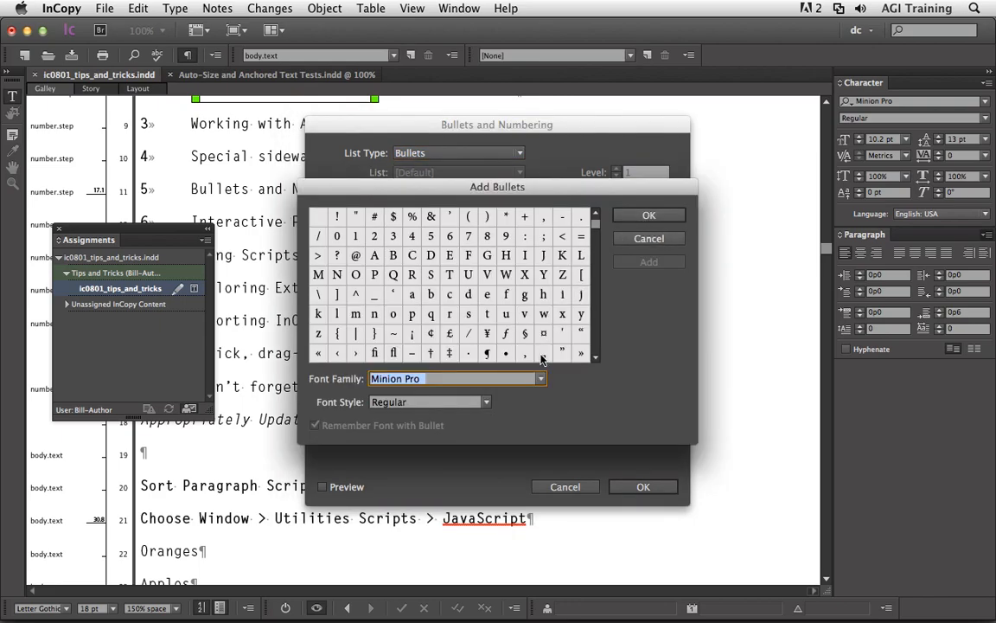
text(Wingdings)
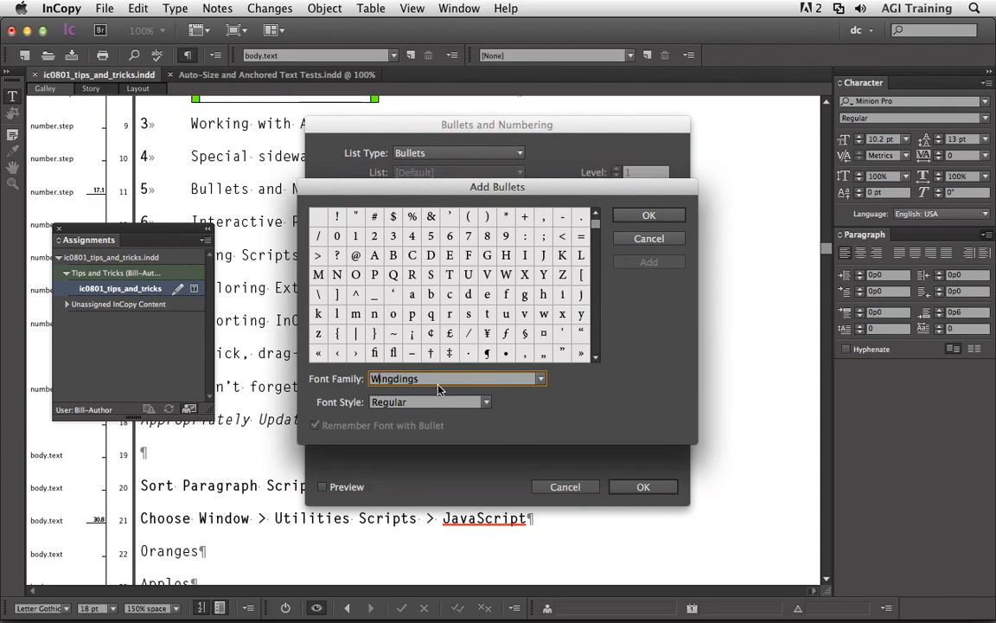
key(Tab)
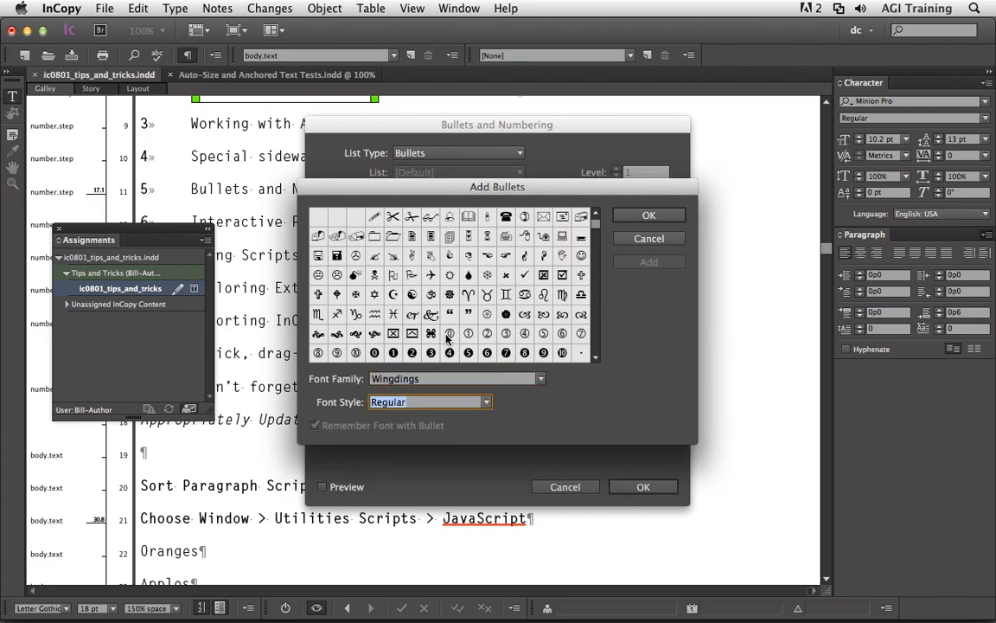
click(542, 275)
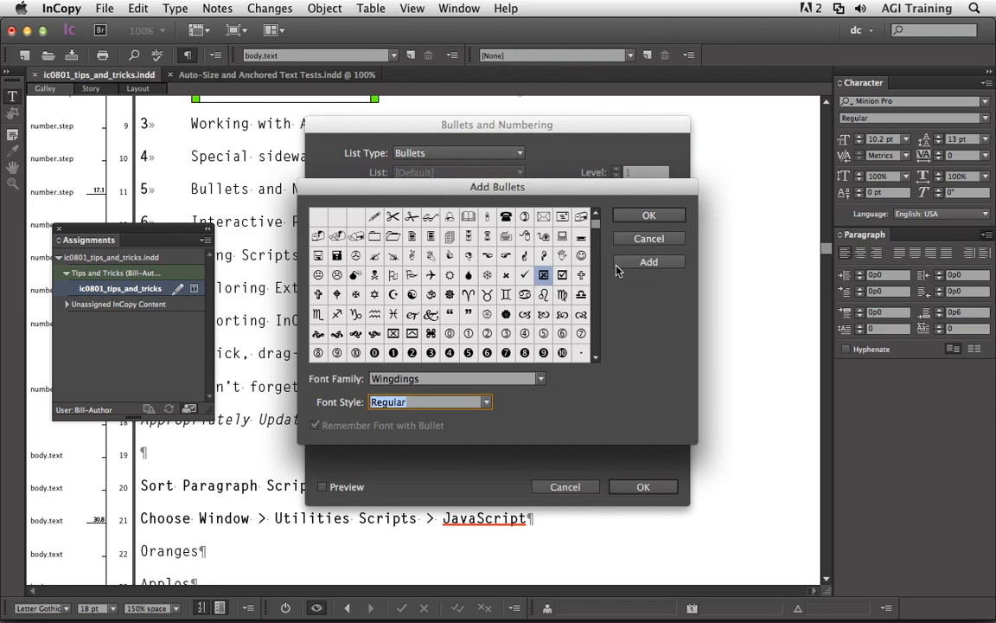
click(644, 218)
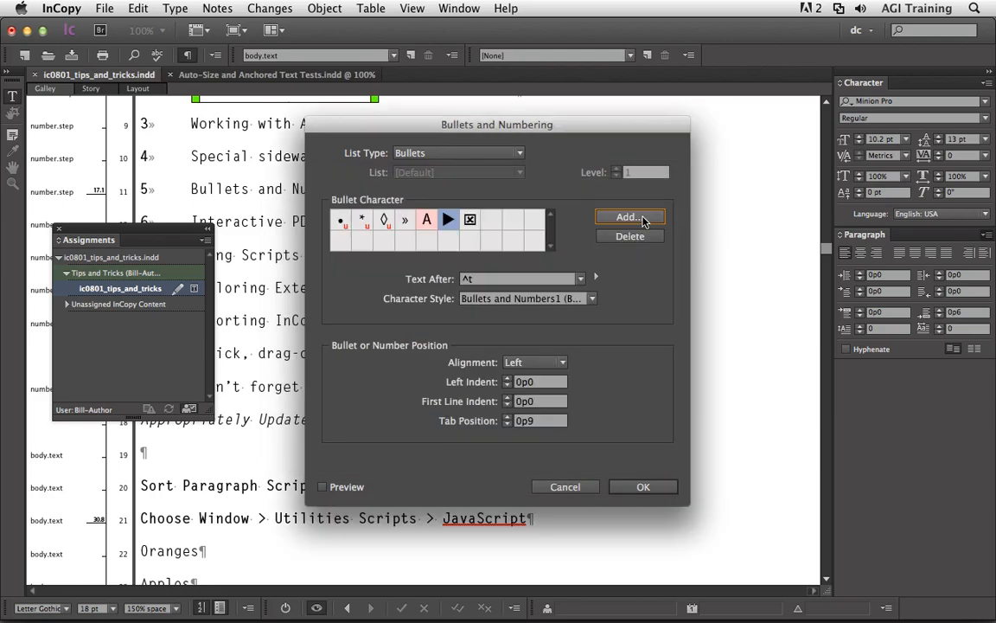
click(470, 220)
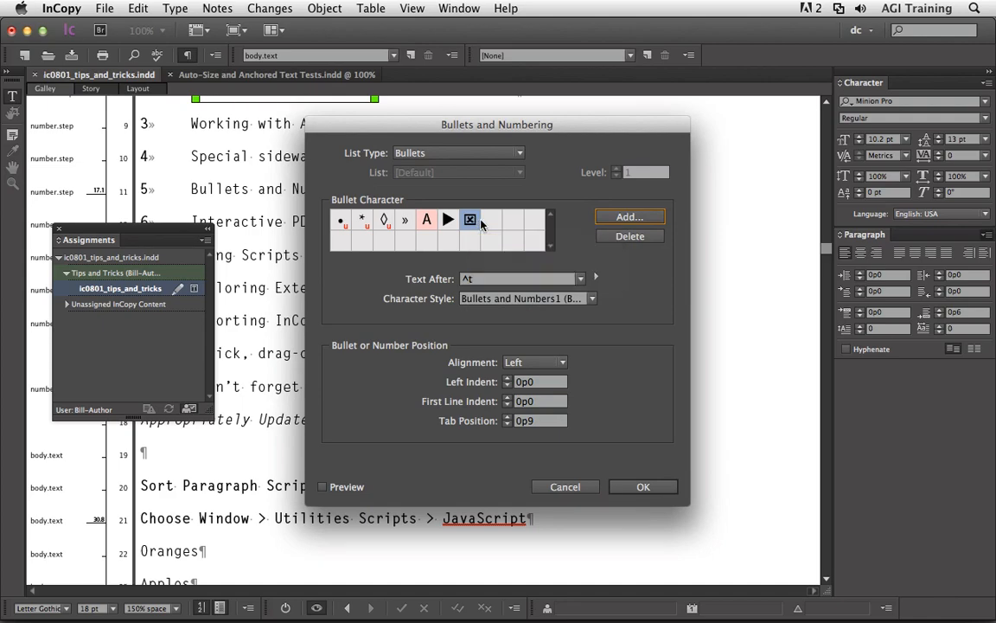
Step: Change the list type to Numbers, review the numbering options, and cancel the Bullets and Numbering settings
click(516, 154)
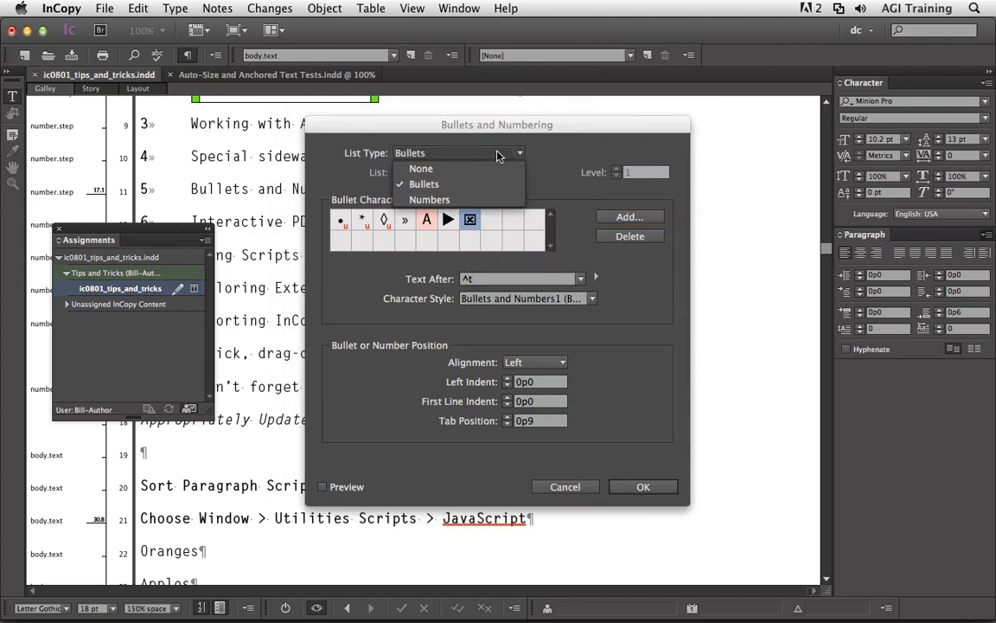
click(493, 199)
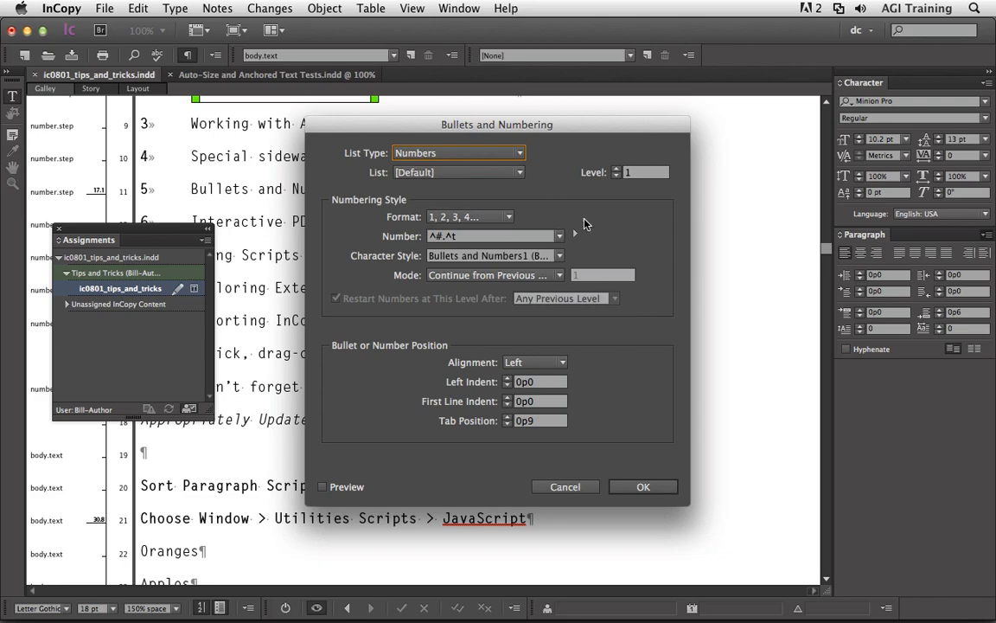
click(564, 488)
Step: Place the cursor in step 6, switch the document to Layout view, and move the Assignments panel clear of the questions and answers
drag(141, 230, 683, 190)
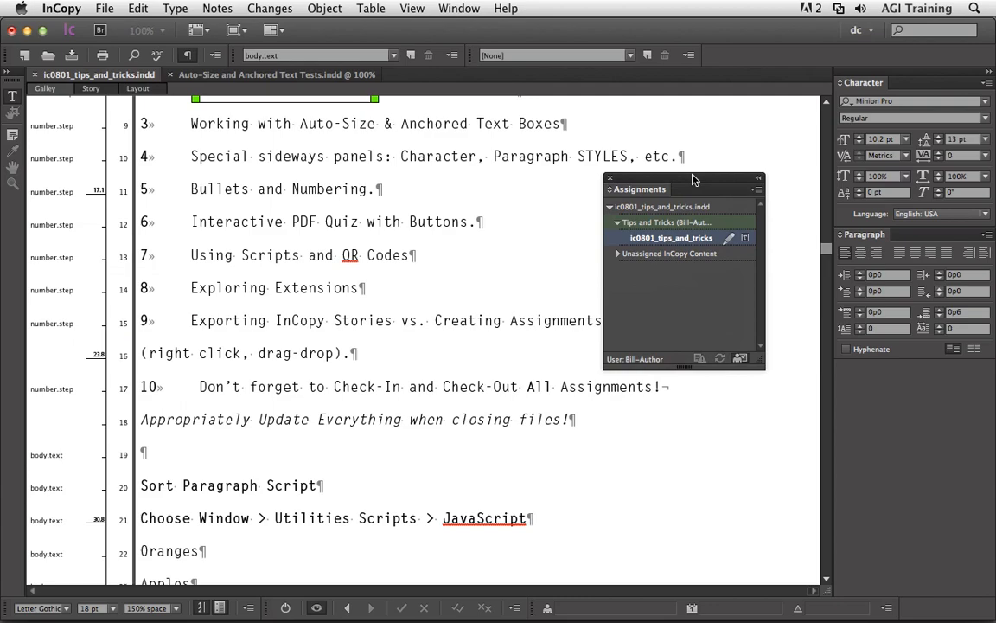
click(208, 221)
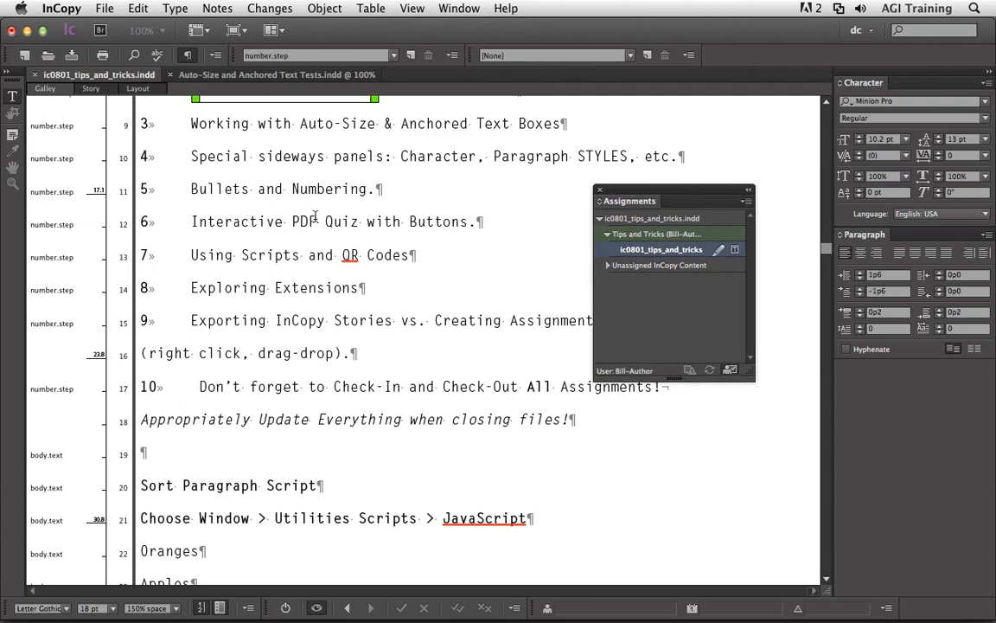
click(136, 90)
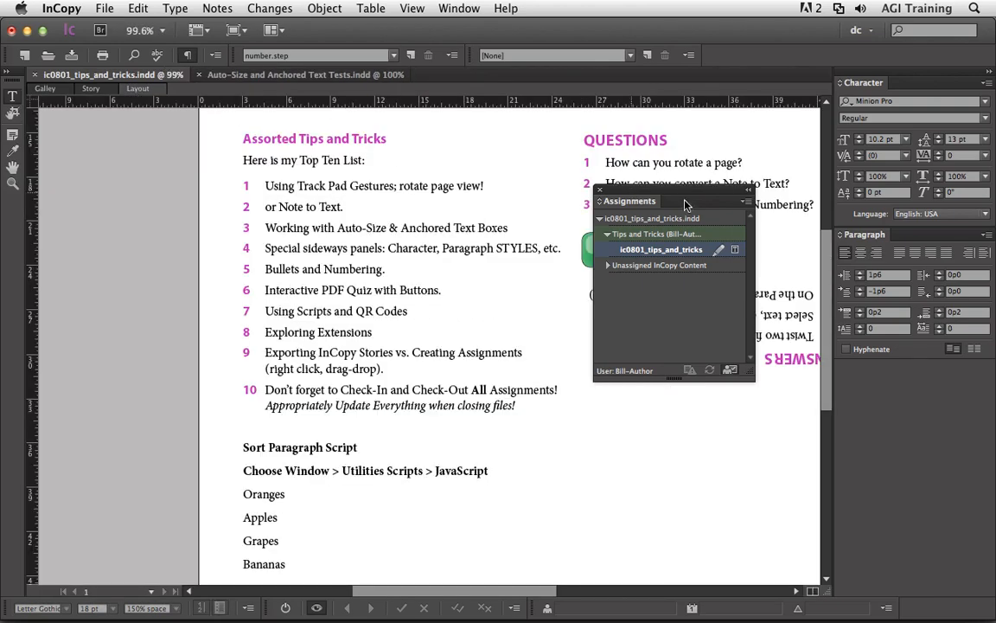
drag(693, 200, 162, 157)
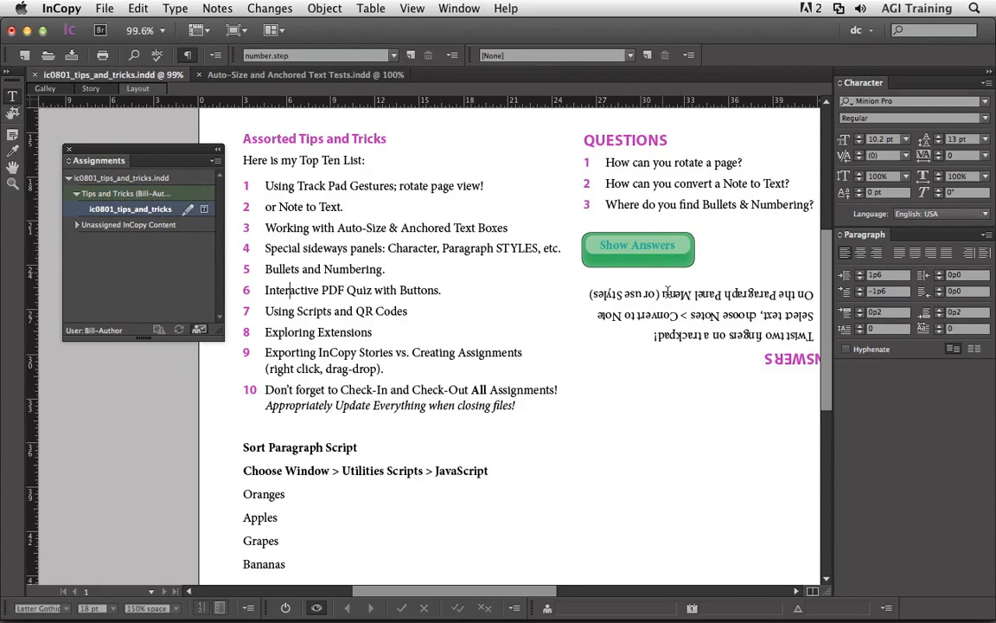
Step: Switch to the exported ic0801_tips_and_tricks.pdf in Acrobat and test its Show Answers button
click(634, 245)
key(super+Tab)
key(super+Tab)
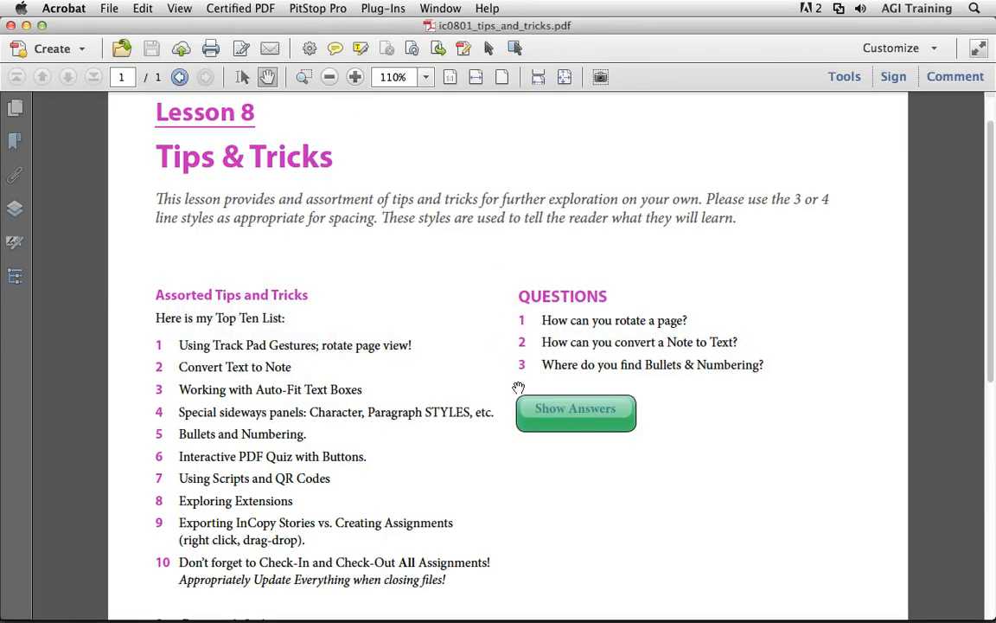
click(581, 418)
Step: Switch to ic0801_tips_and_tricks.indd in InDesign and display the Buttons and Forms settings of the Show Answers button
key(super+Tab)
key(super+Tab)
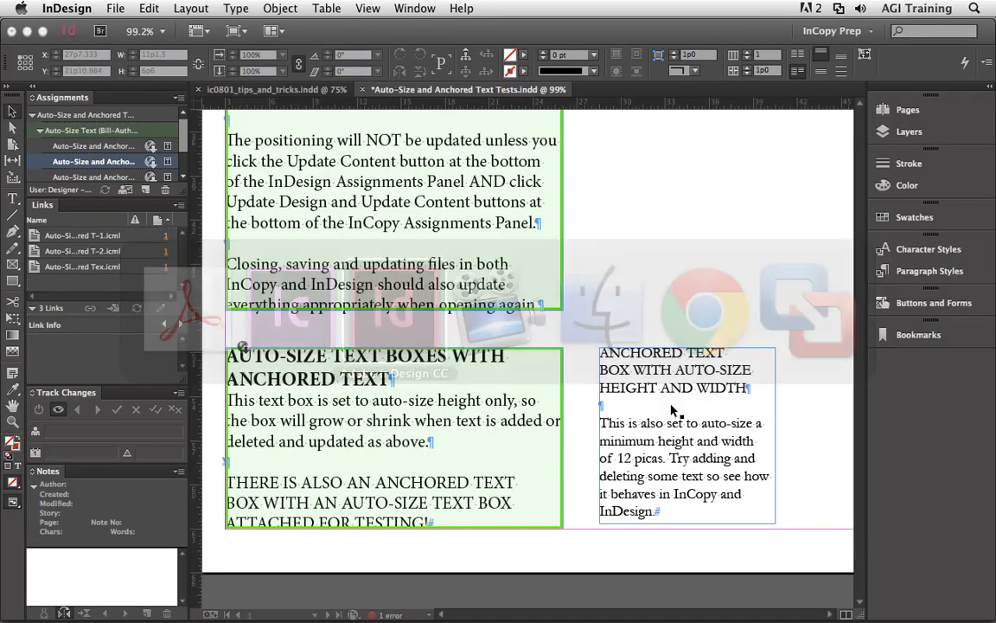
click(286, 90)
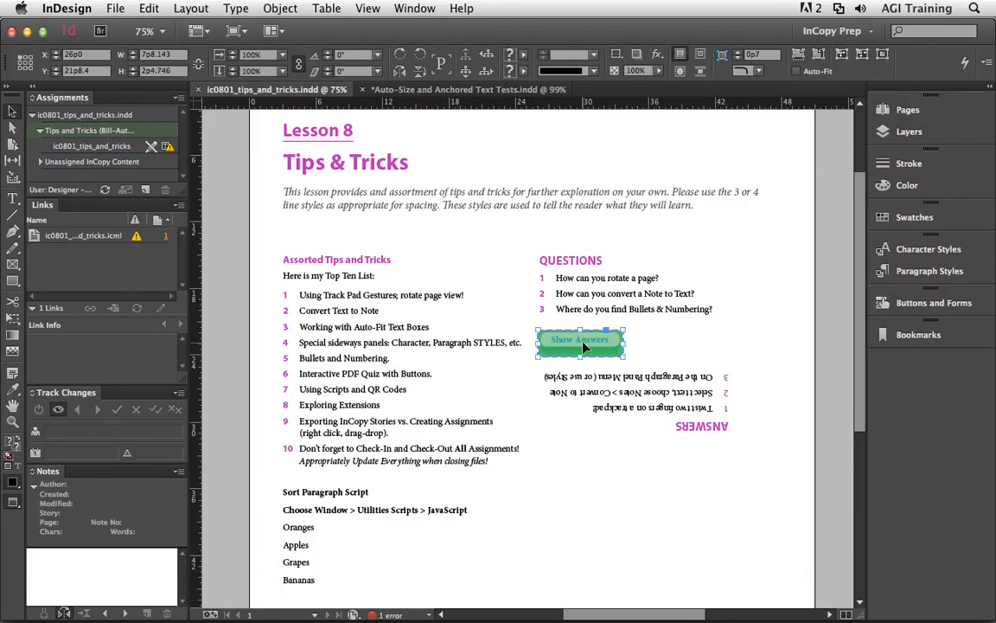
click(922, 304)
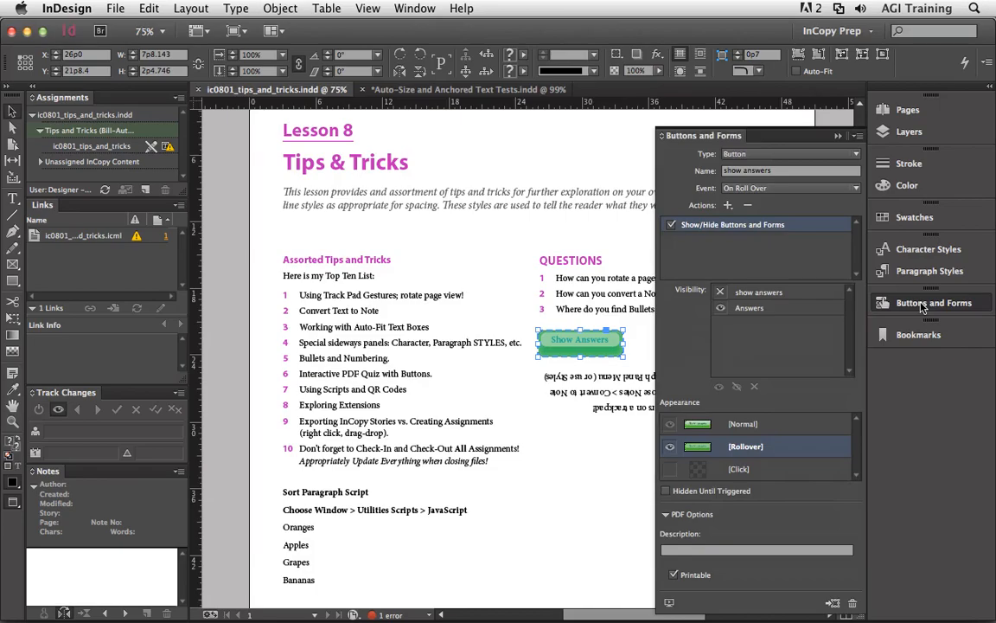
Step: Check where Buttons and Forms is listed, and compare the button settings of the upside-down Answers frame with those of Show Answers
click(414, 8)
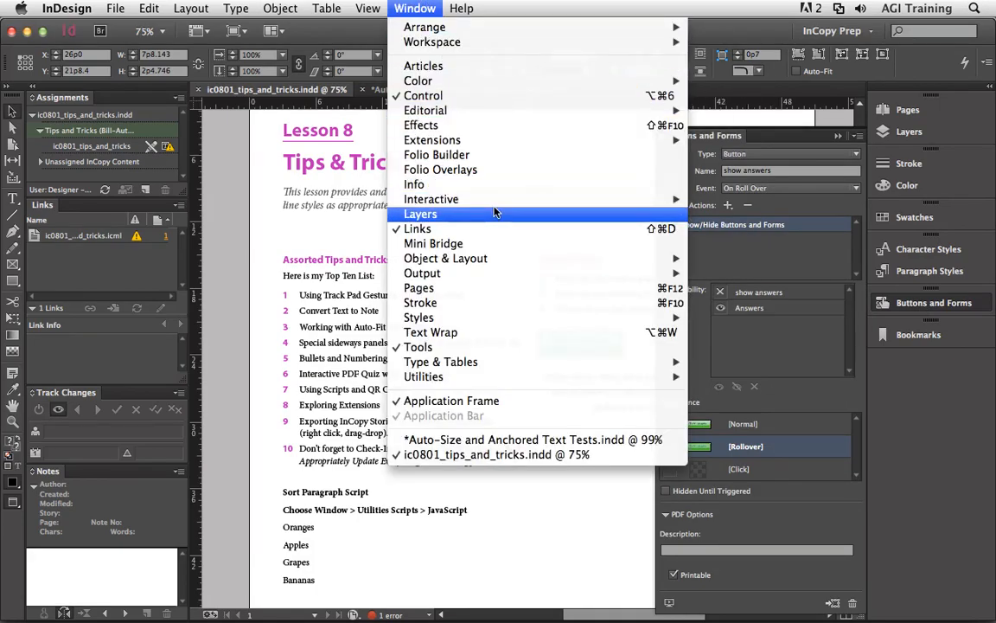
mouse_move(503, 200)
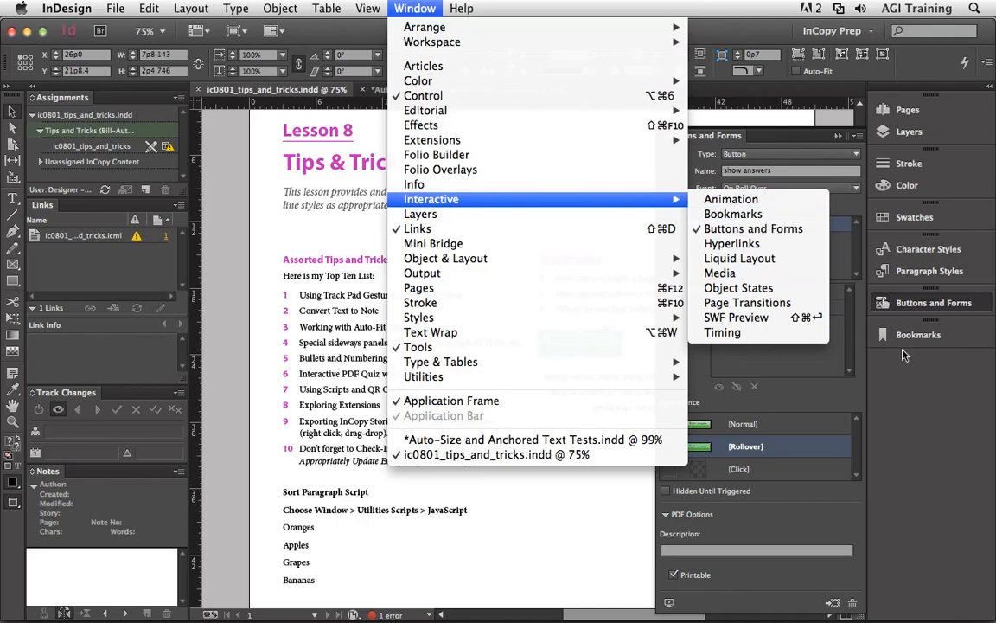
click(761, 228)
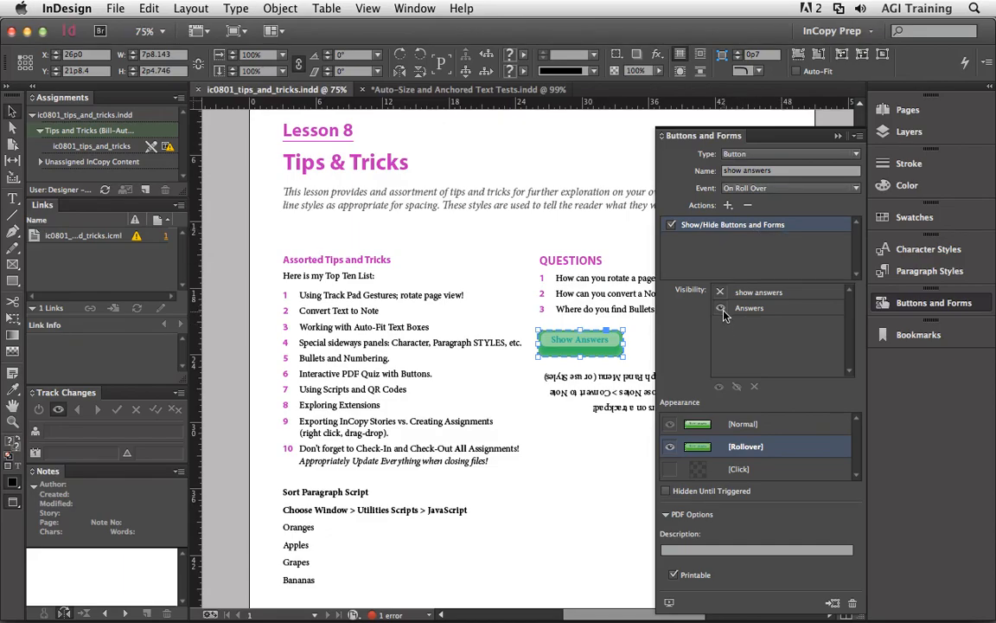
click(616, 380)
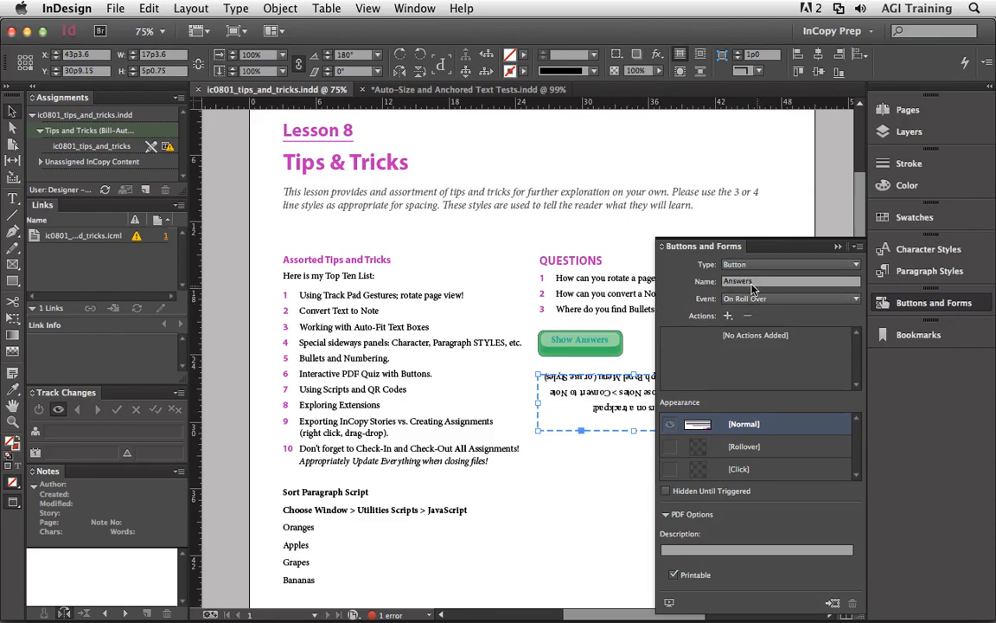
click(584, 345)
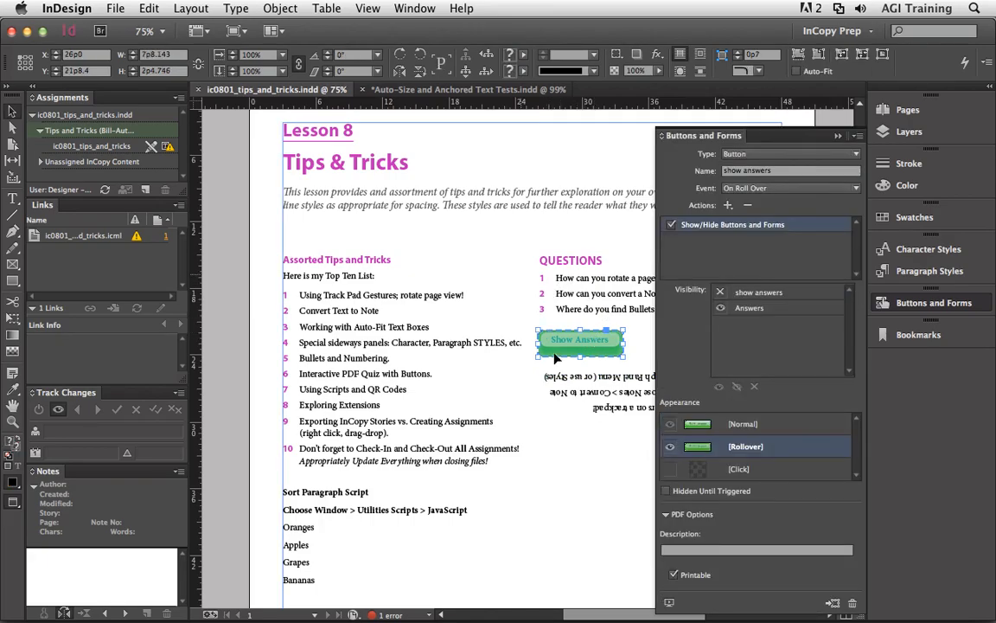
click(558, 395)
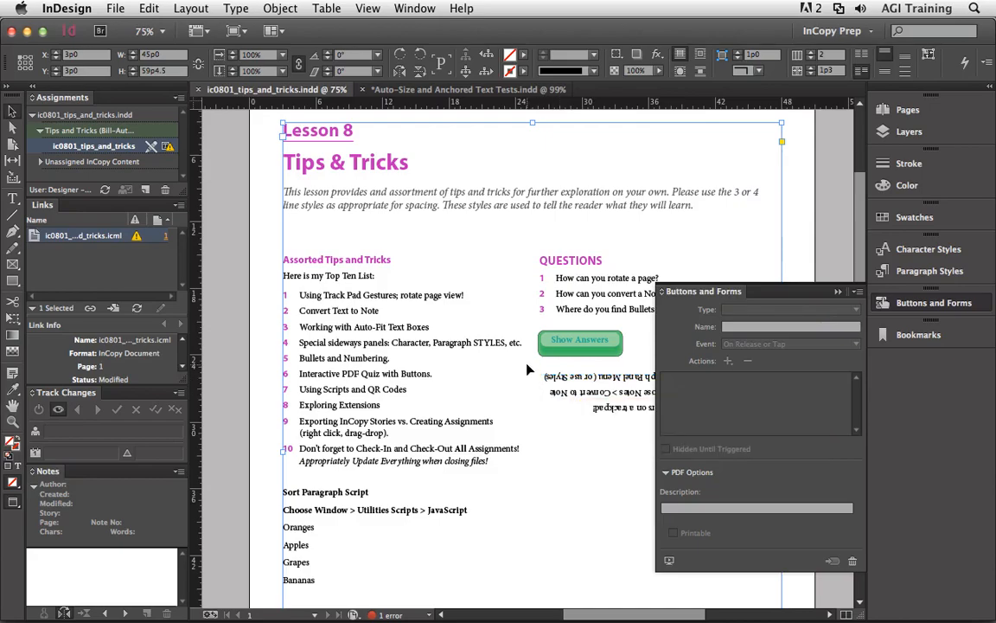
Step: Switch to InCopy, select step 7 "Using Scripts and QR Codes", and display the available scripts
key(super+Tab)
key(super+Tab)
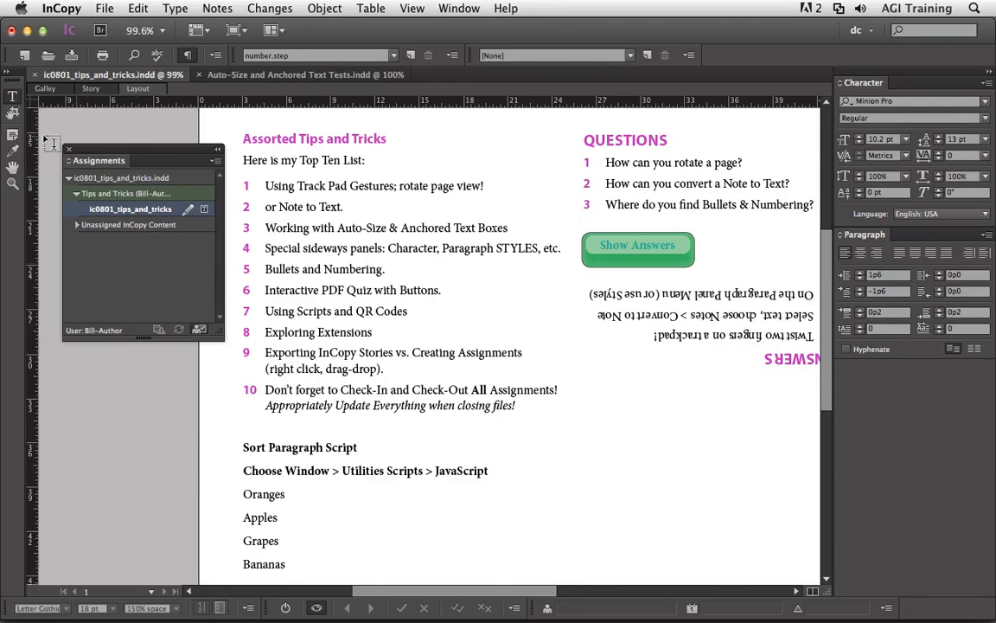
triple_click(301, 311)
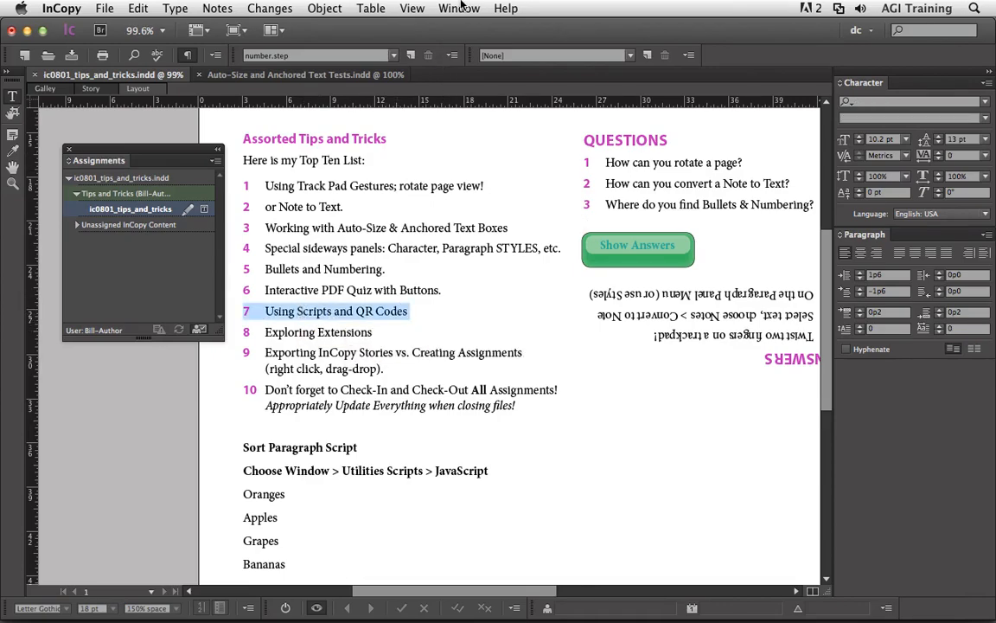
click(459, 8)
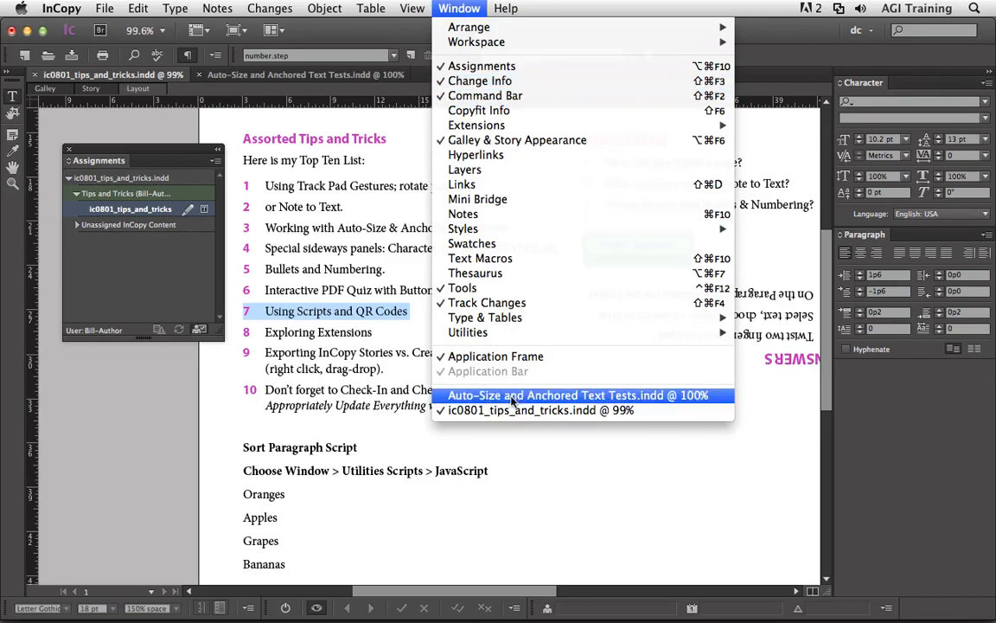
mouse_move(523, 333)
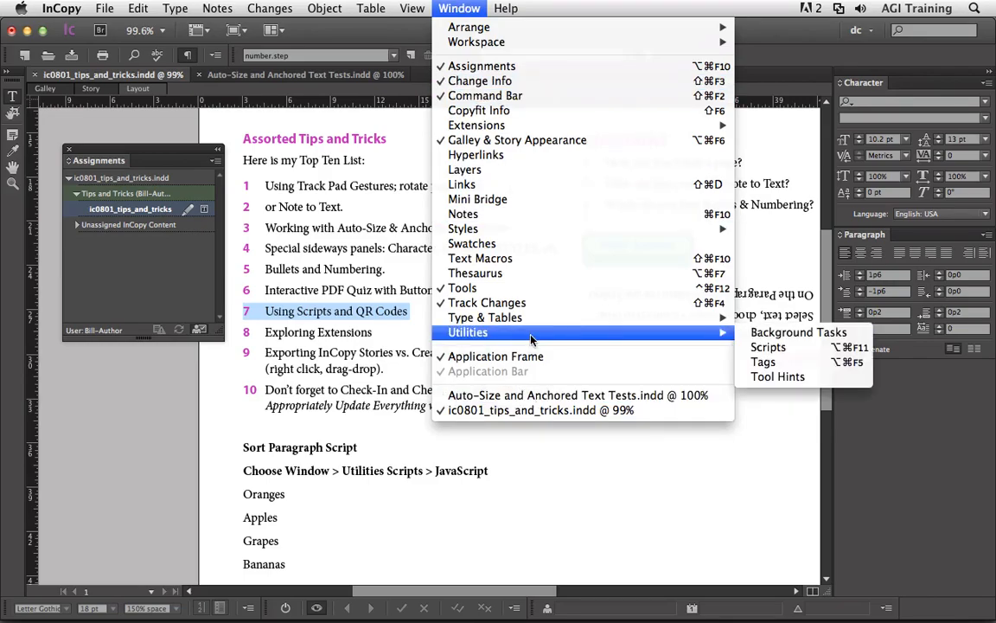
click(797, 348)
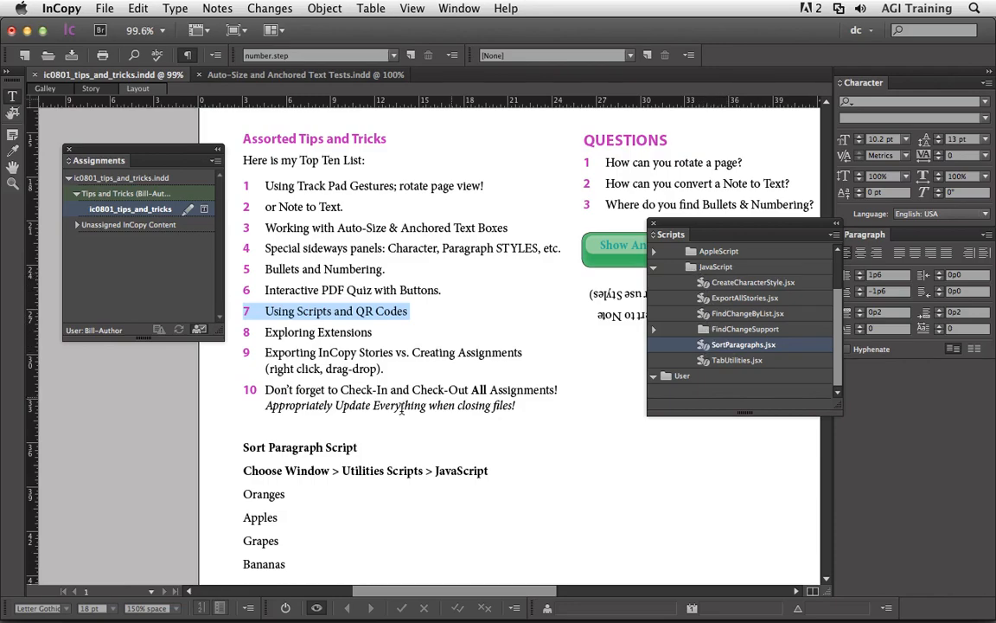
Step: Sort the four fruit paragraphs from Oranges to Bananas with SortParagraphs.jsx, using Ignore Formatting (faster) and Ignore Spaces
scroll(286, 475, down, 2)
scroll(285, 475, down, 1)
drag(243, 474, 286, 544)
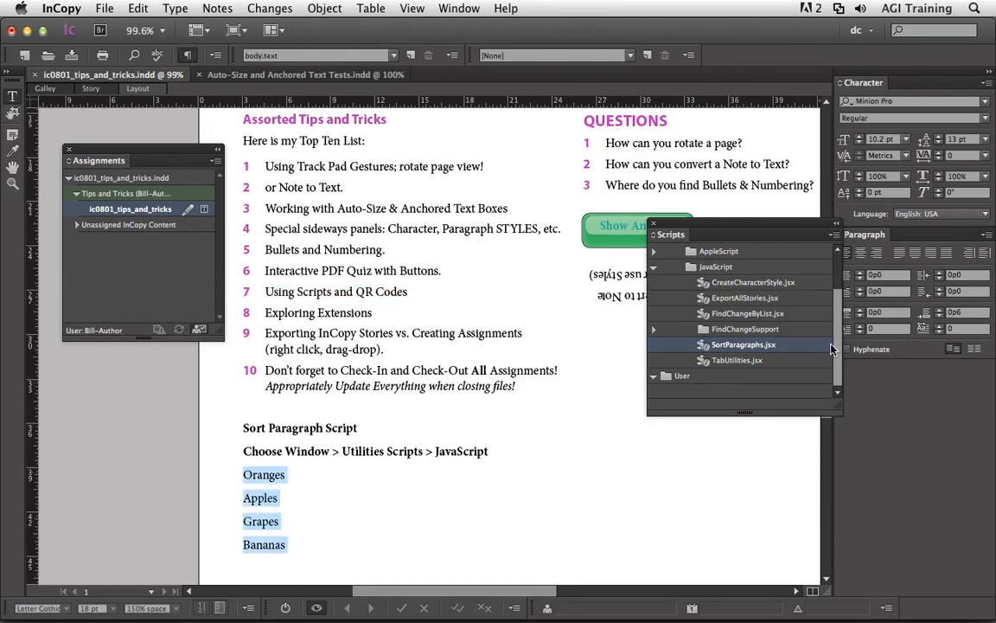
double_click(731, 347)
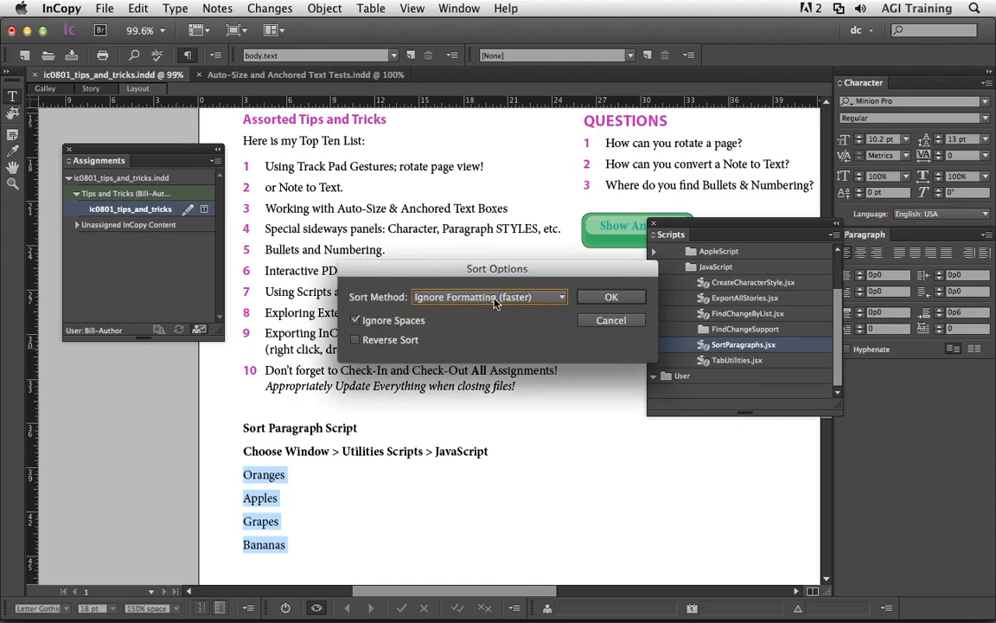
click(558, 300)
click(556, 308)
click(596, 302)
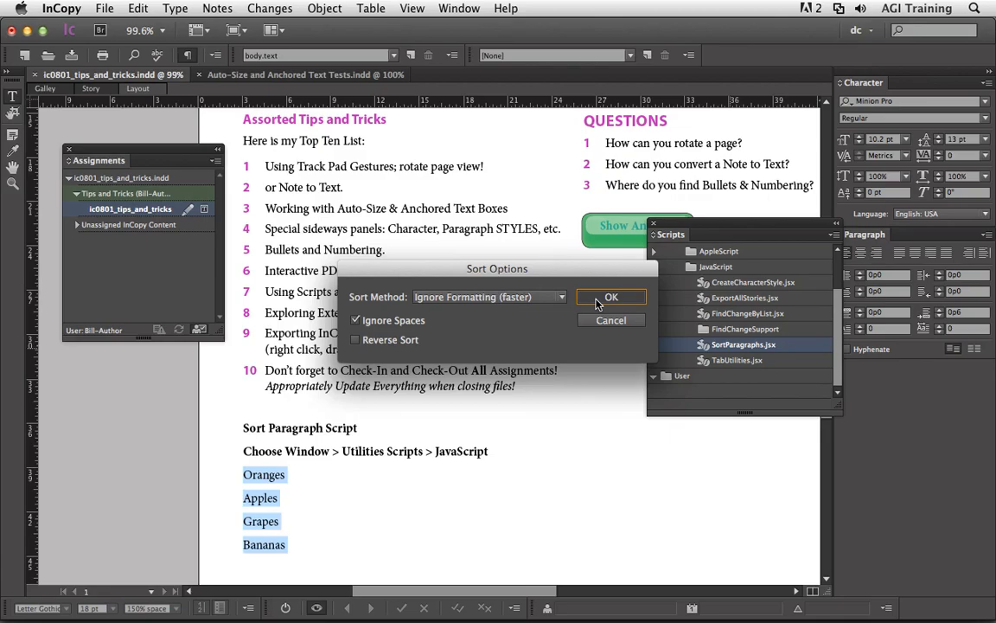
click(596, 303)
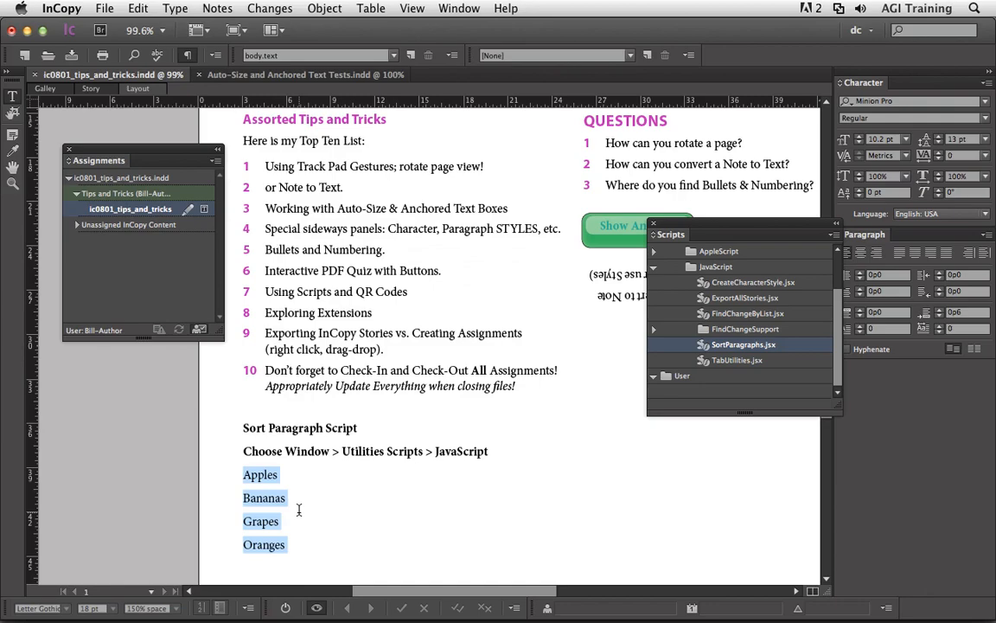
Step: Select the User scripts folder, move the Scripts panel clear of the answers, review its options, and close it
click(684, 378)
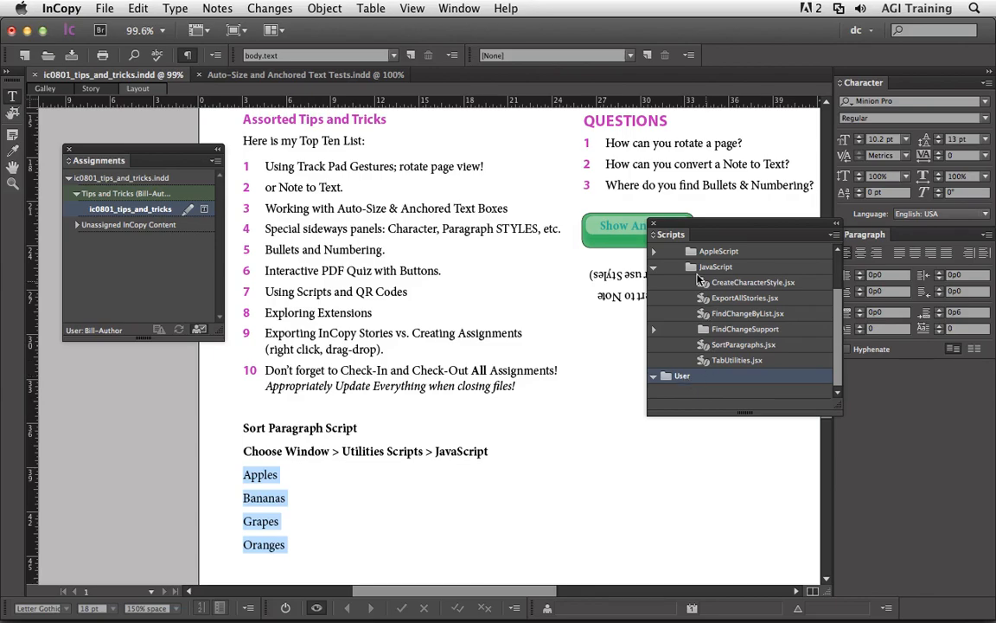
drag(706, 239, 618, 338)
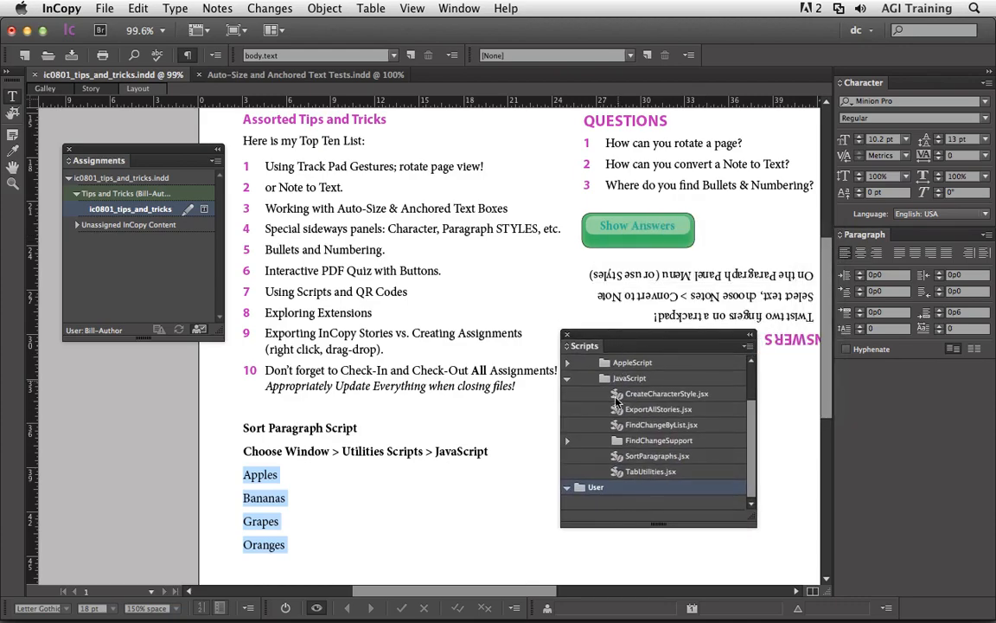
click(748, 347)
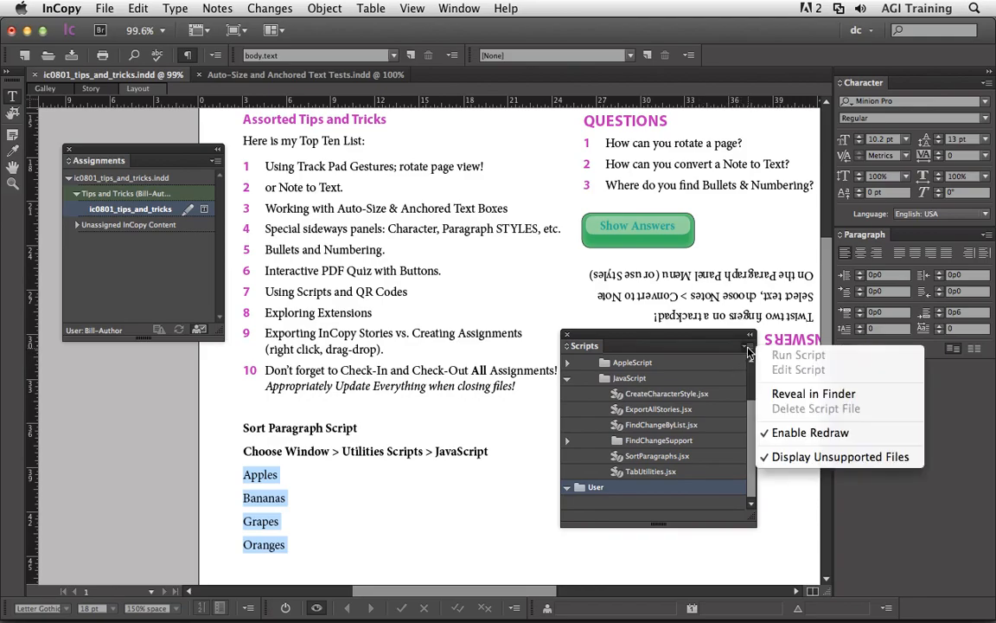
click(764, 396)
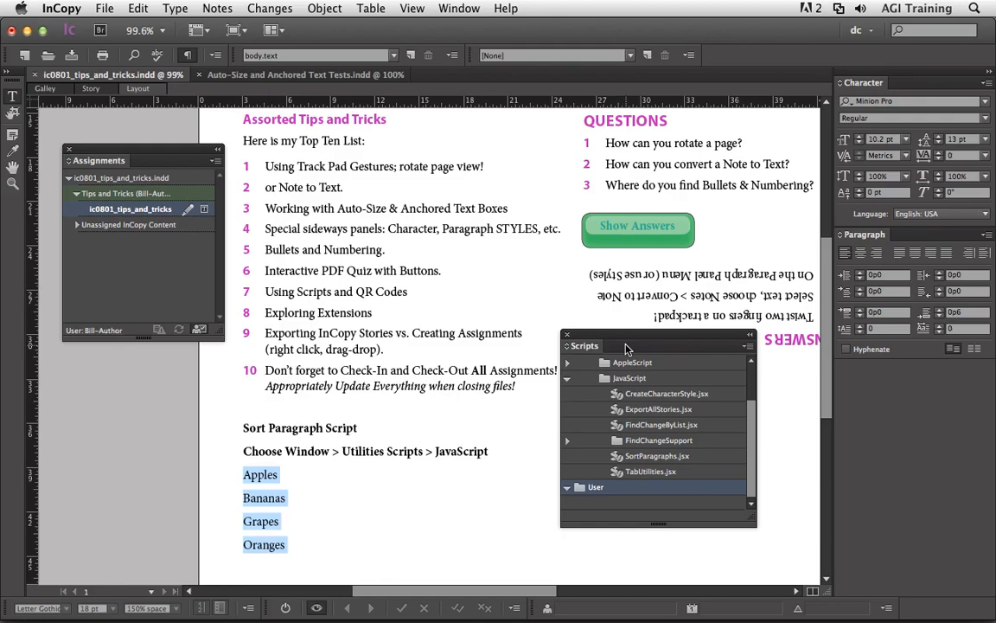
click(567, 336)
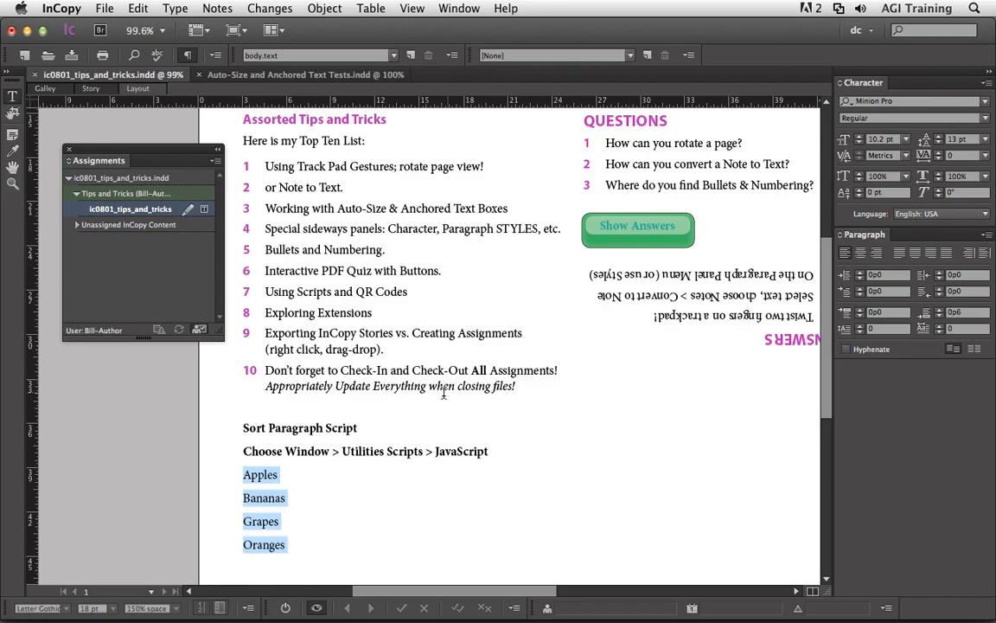
Step: Place the cursor beside the QR code, review the content types and colors for generating a QR code, and cancel
scroll(443, 394, down, 10)
scroll(444, 394, up, 1)
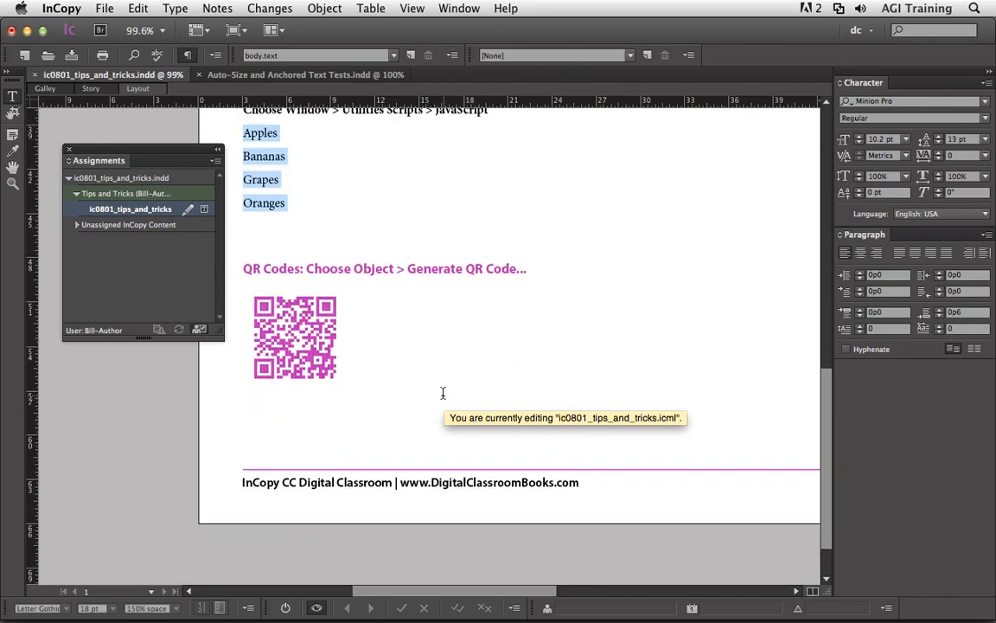
click(369, 332)
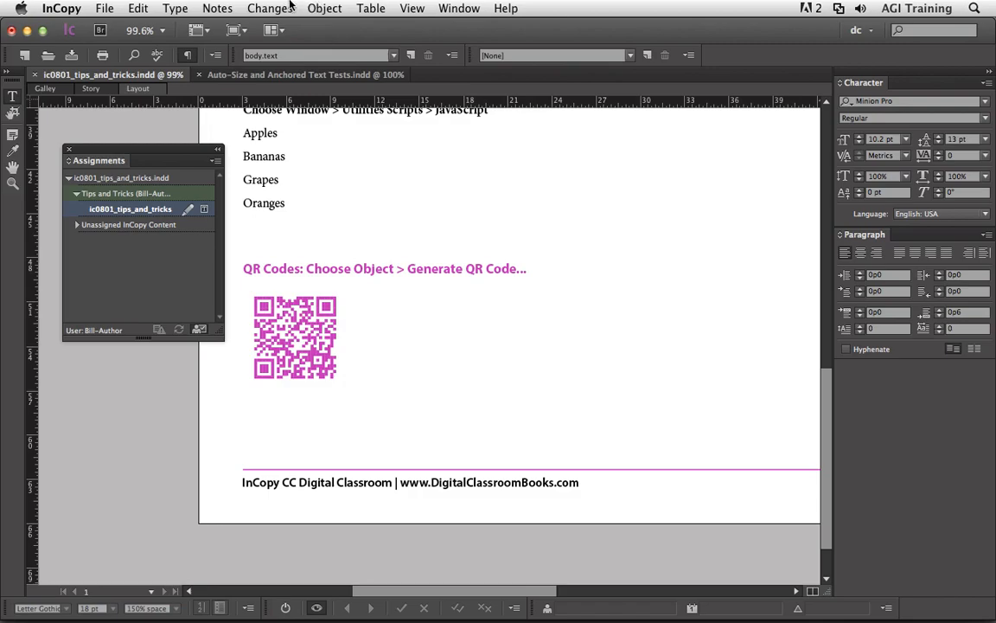
click(333, 7)
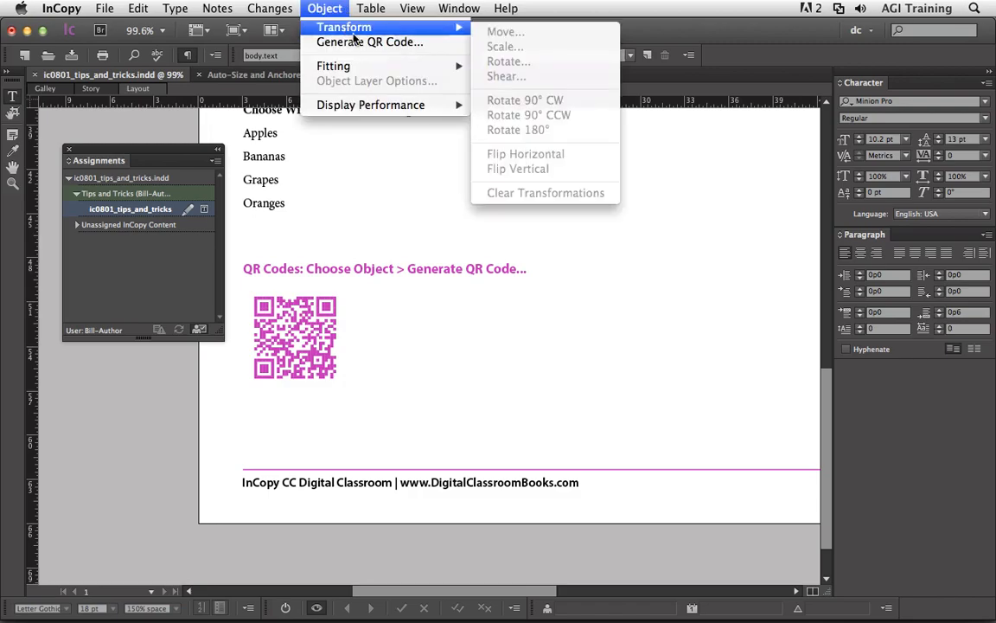
click(400, 44)
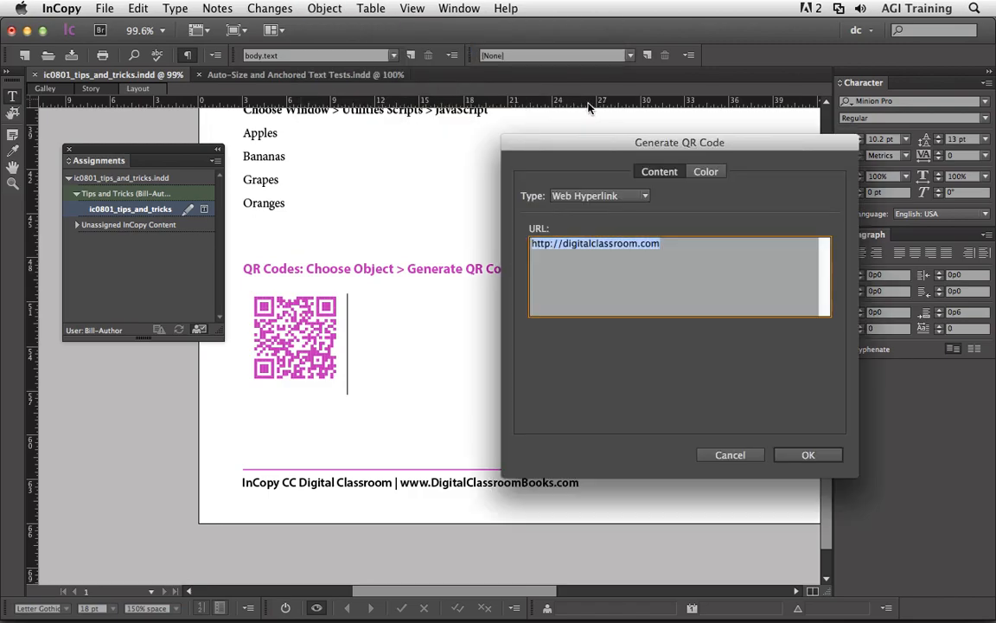
drag(609, 141, 580, 121)
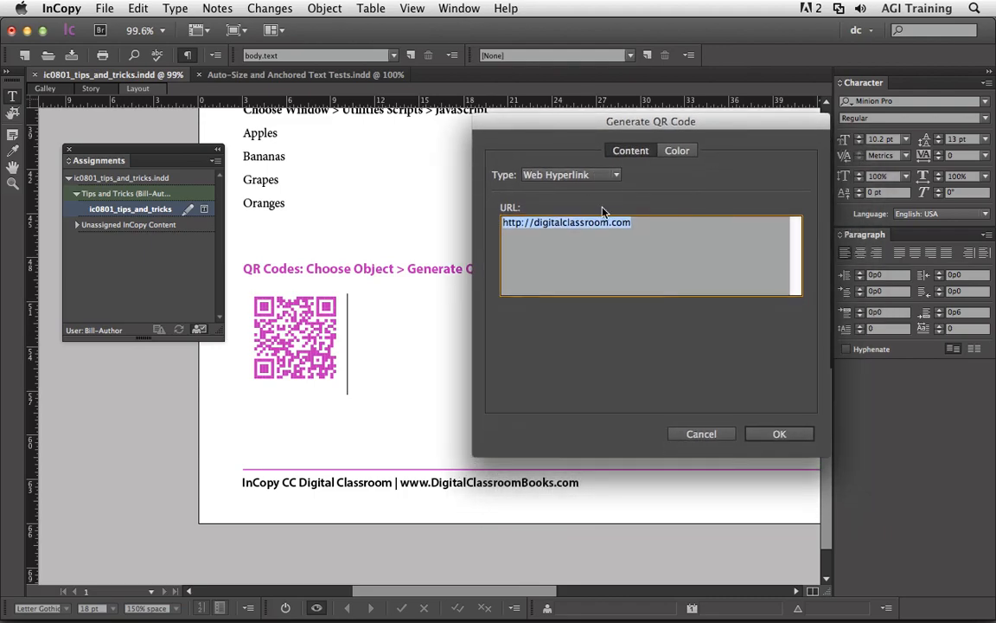
click(612, 177)
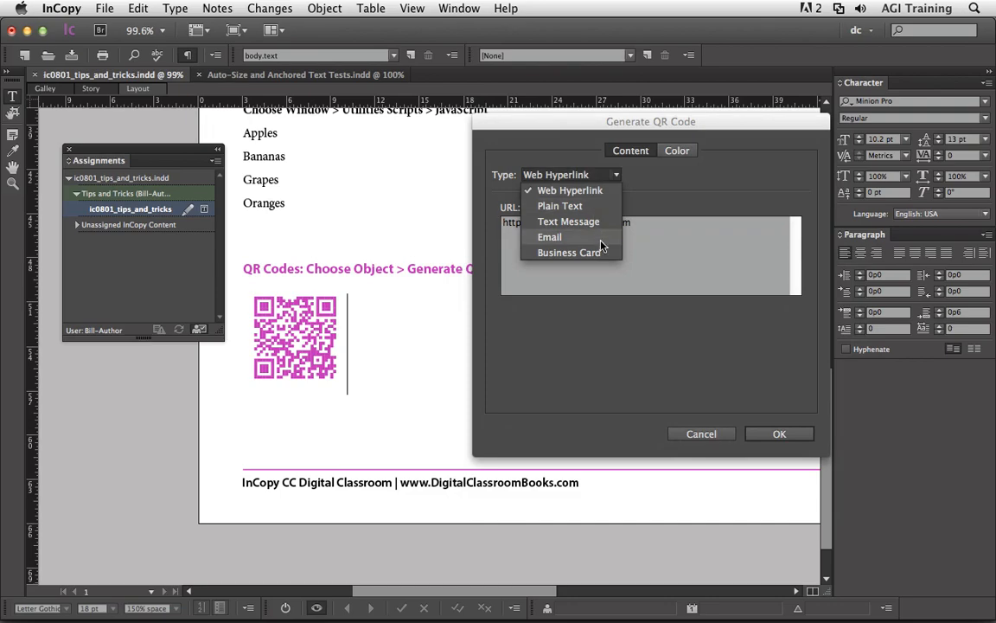
click(677, 152)
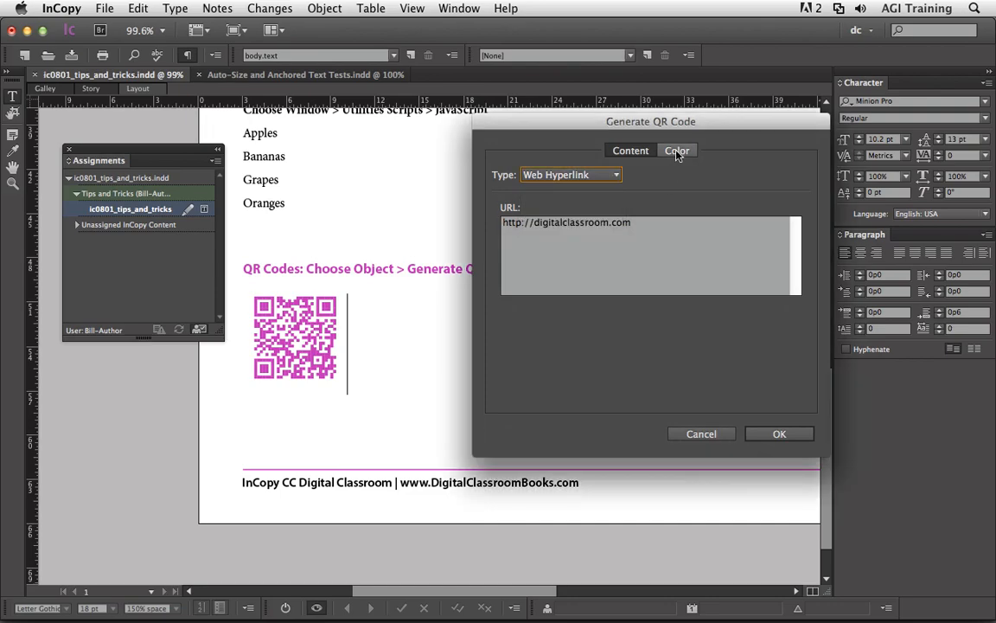
click(677, 153)
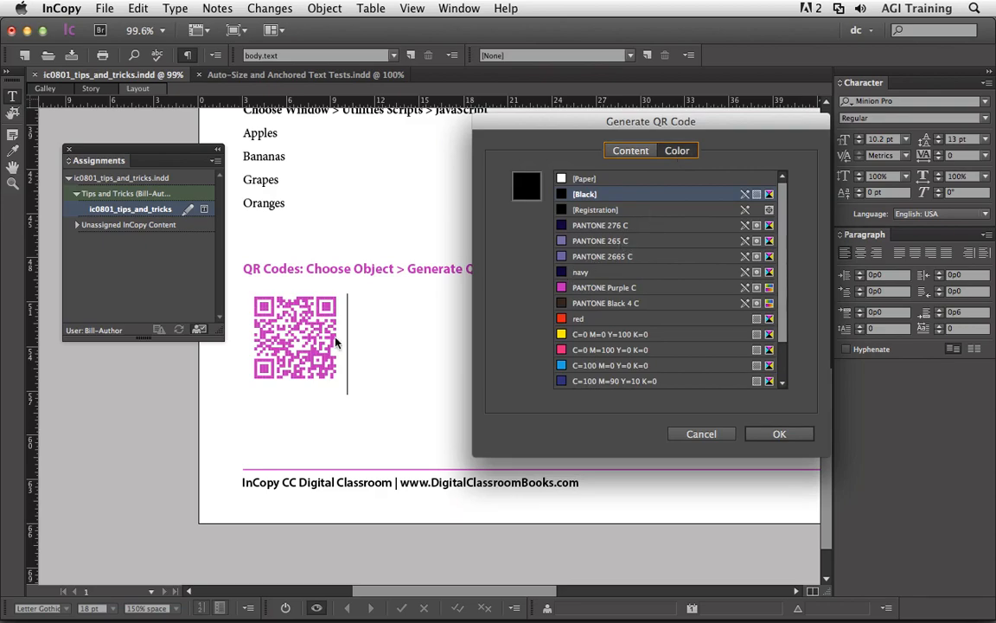
click(700, 434)
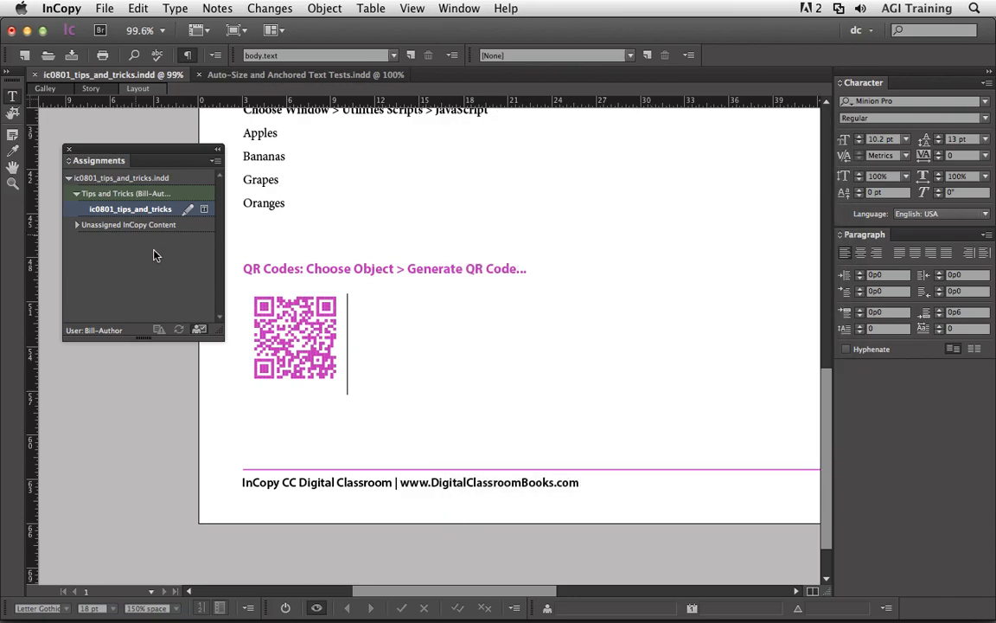
Step: Select the existing purple QR code graphic and examine which object commands are available for it
click(265, 307)
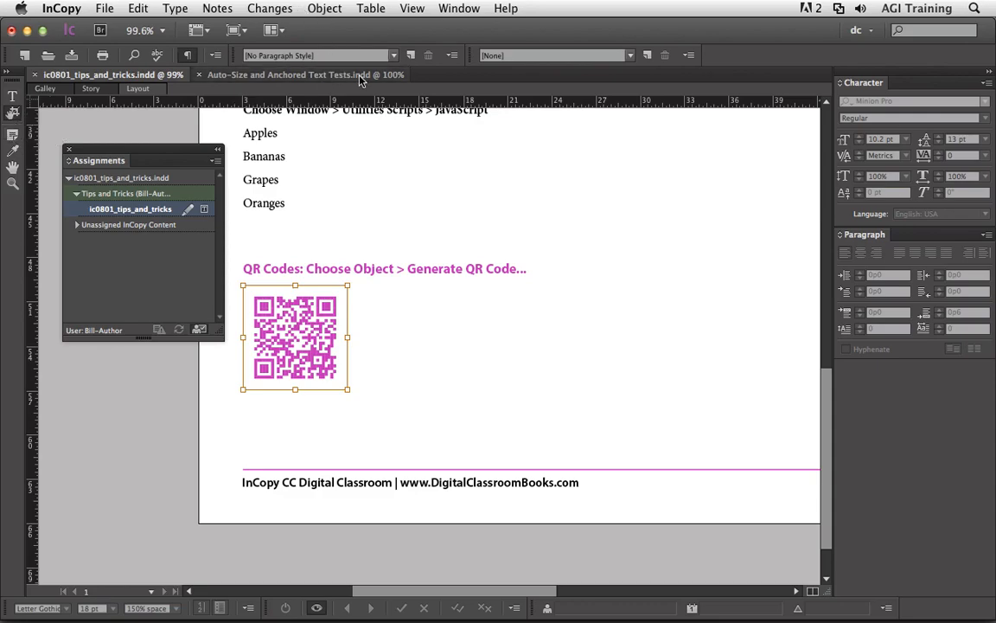
click(324, 8)
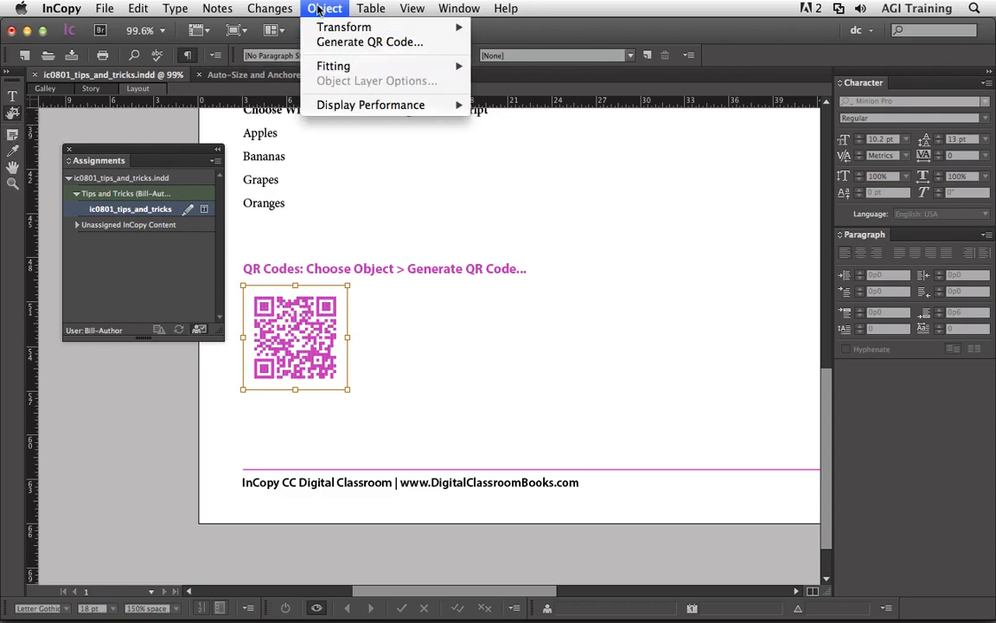
click(323, 8)
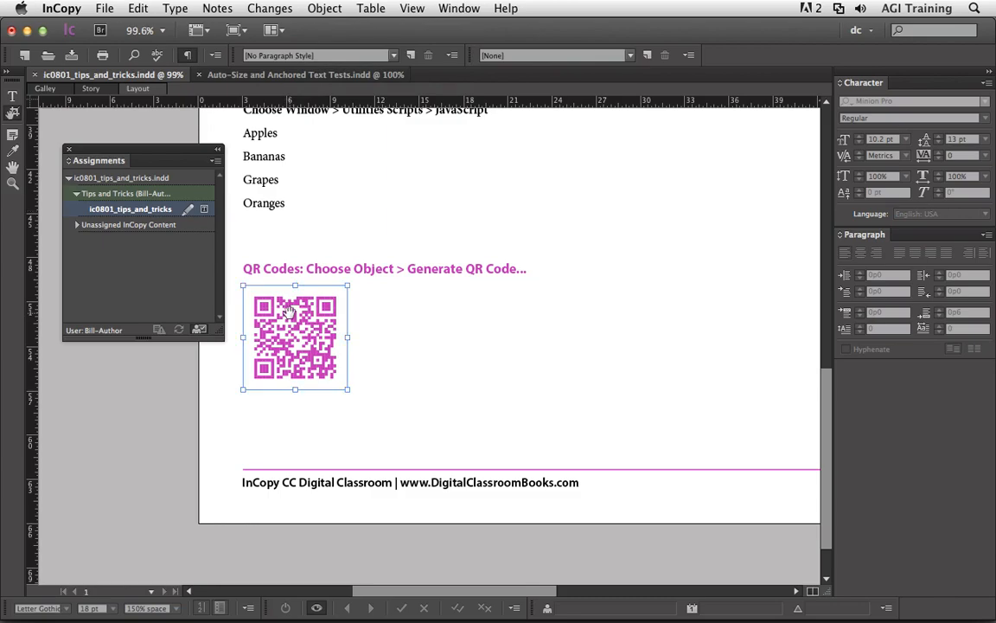
click(324, 7)
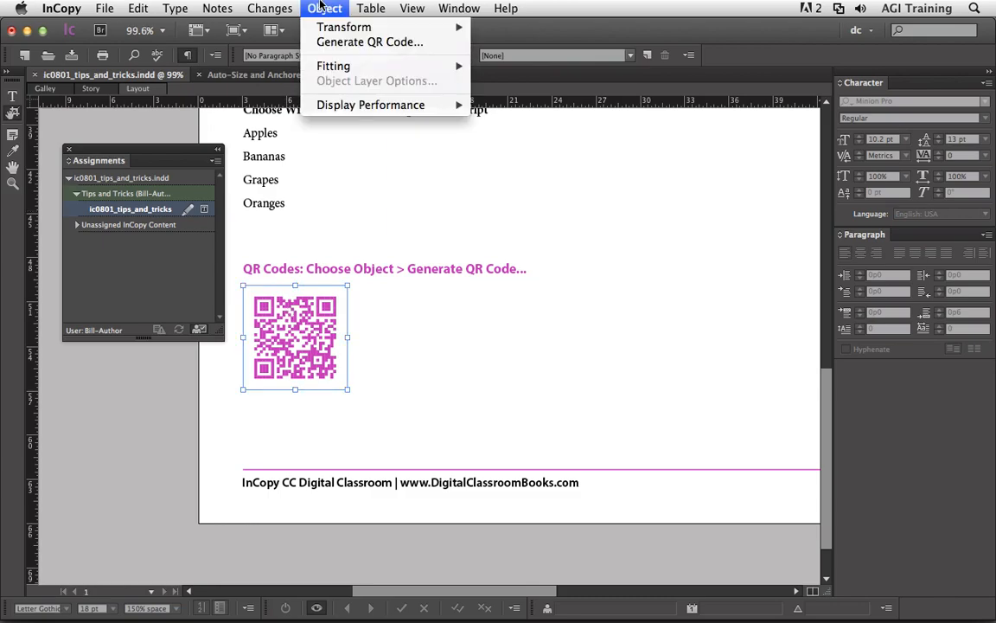
click(325, 8)
click(373, 355)
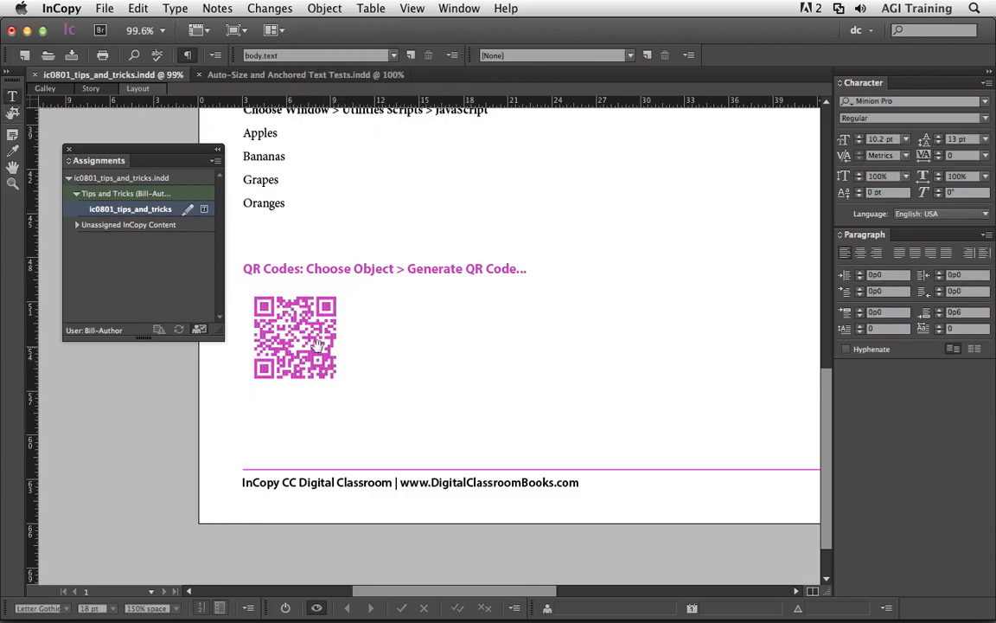
click(325, 8)
click(324, 8)
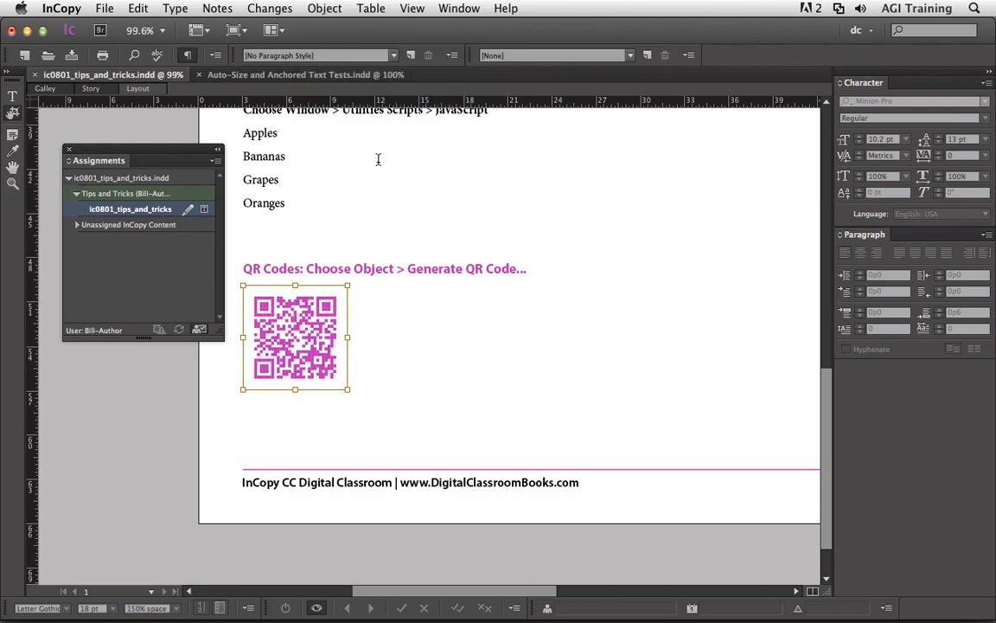
Step: Select the content inside the QR code frame, and place the text cursor directly after the QR code
click(329, 328)
click(329, 329)
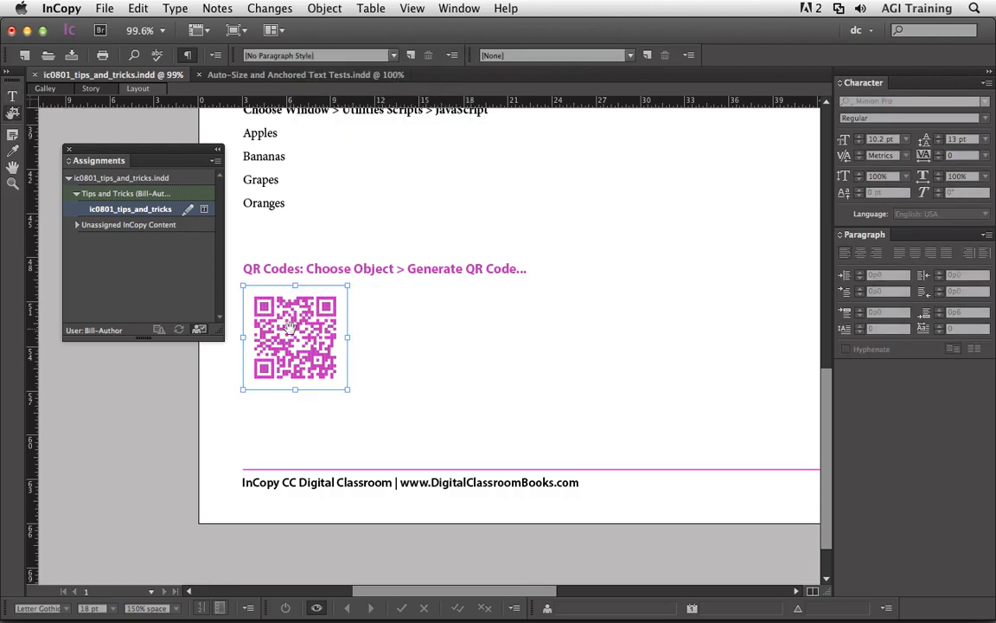
click(357, 329)
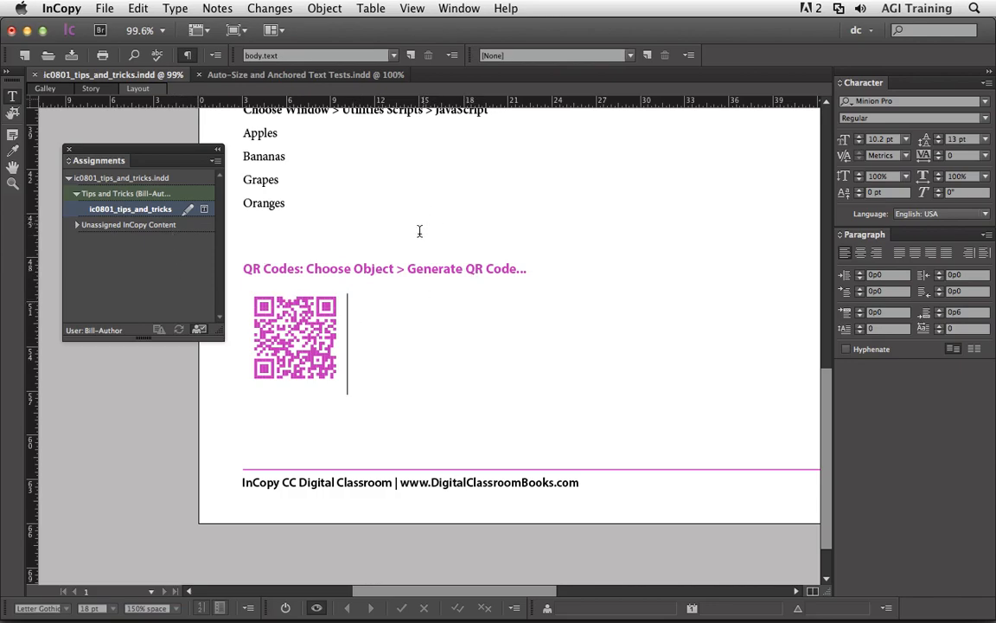
Step: Highlight the word "Extensions" in tip 8 of the top ten list and open the Adobe Exchange extension
scroll(421, 232, up, 4)
scroll(418, 239, up, 5)
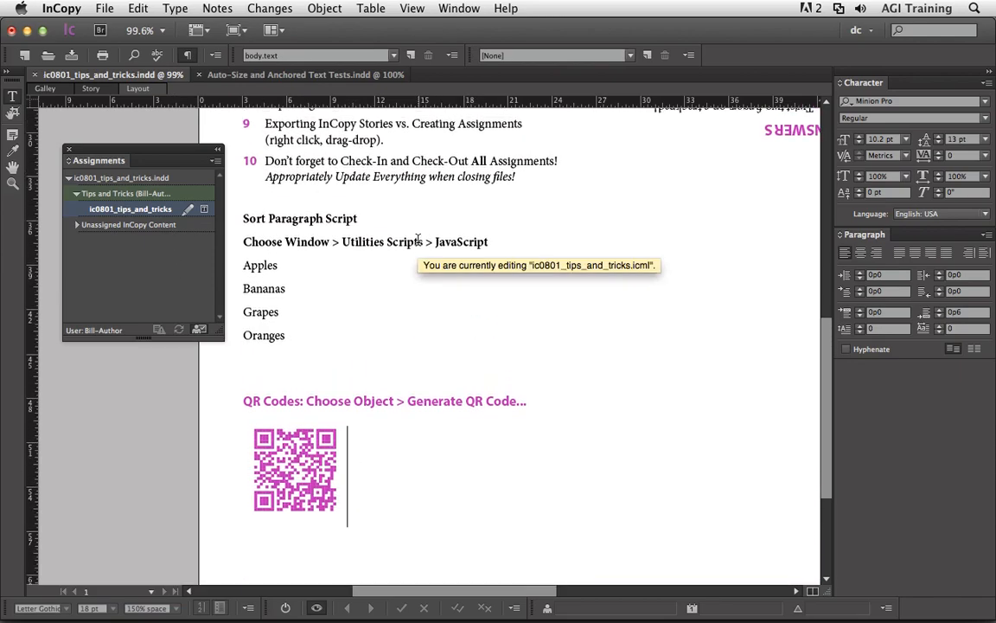
scroll(420, 240, up, 4)
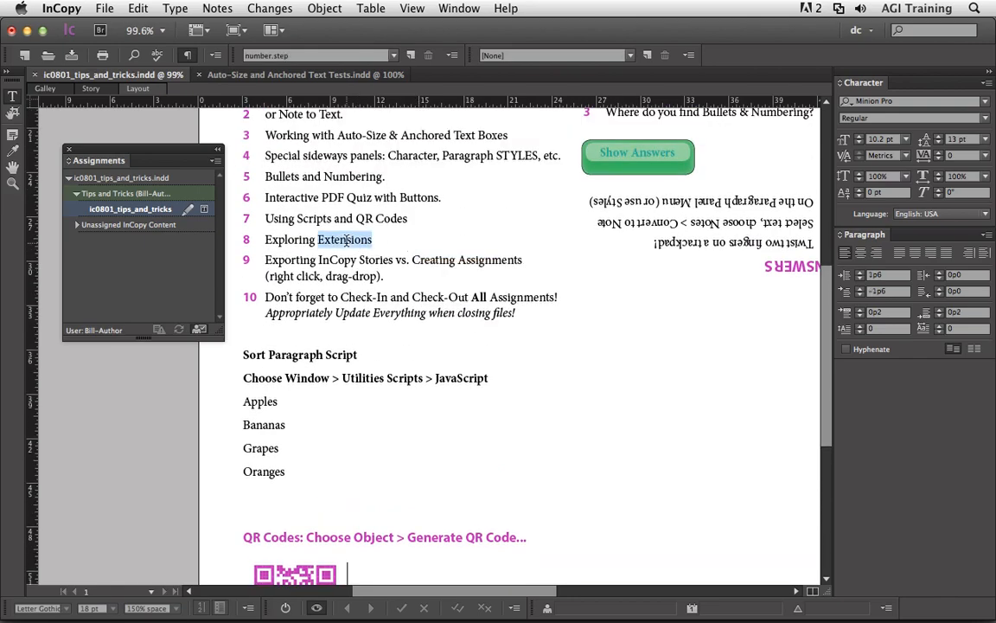
click(459, 9)
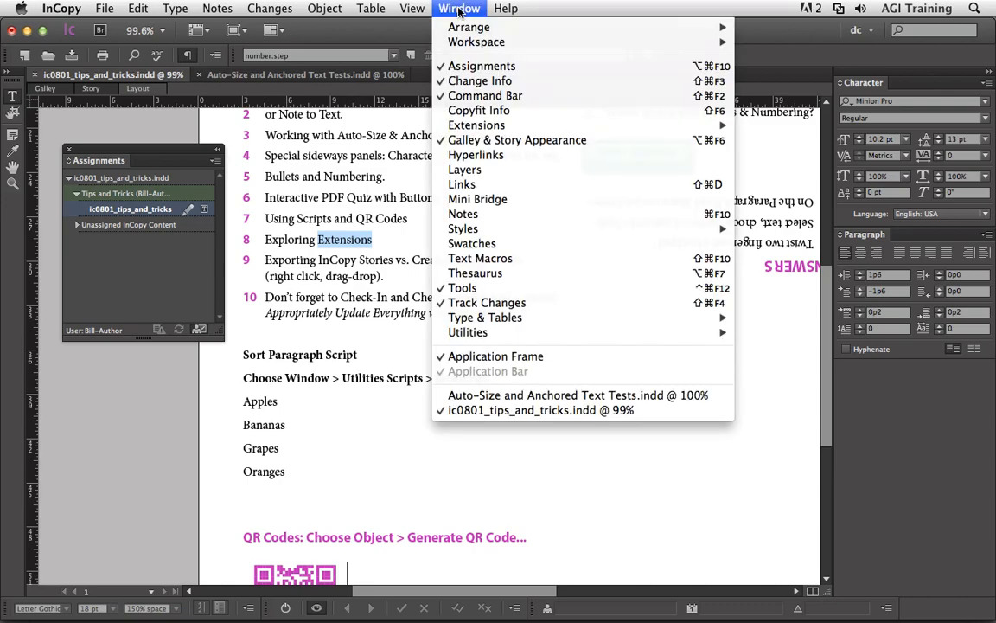
mouse_move(510, 125)
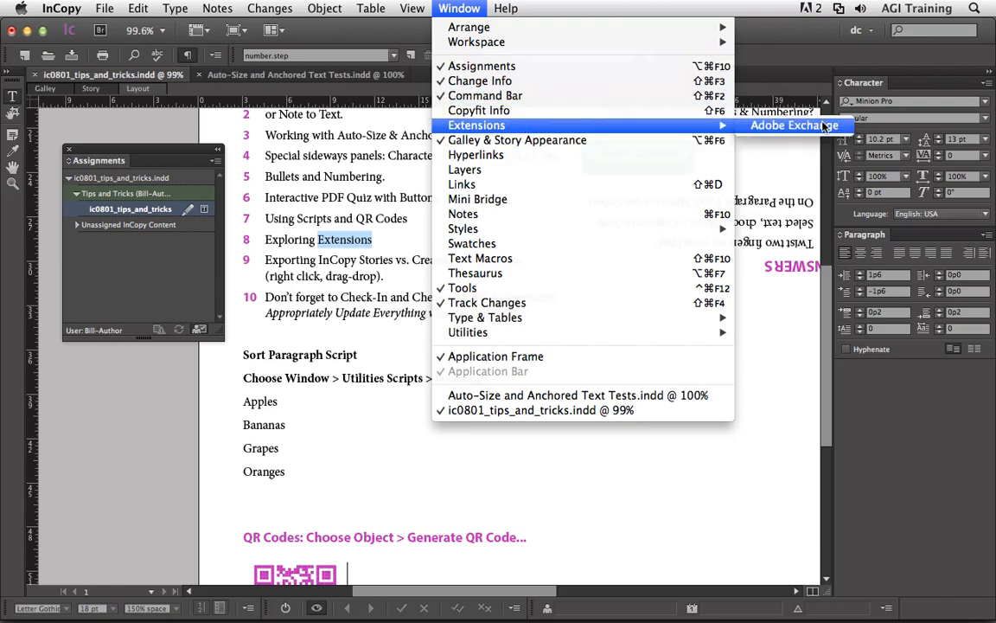
click(794, 125)
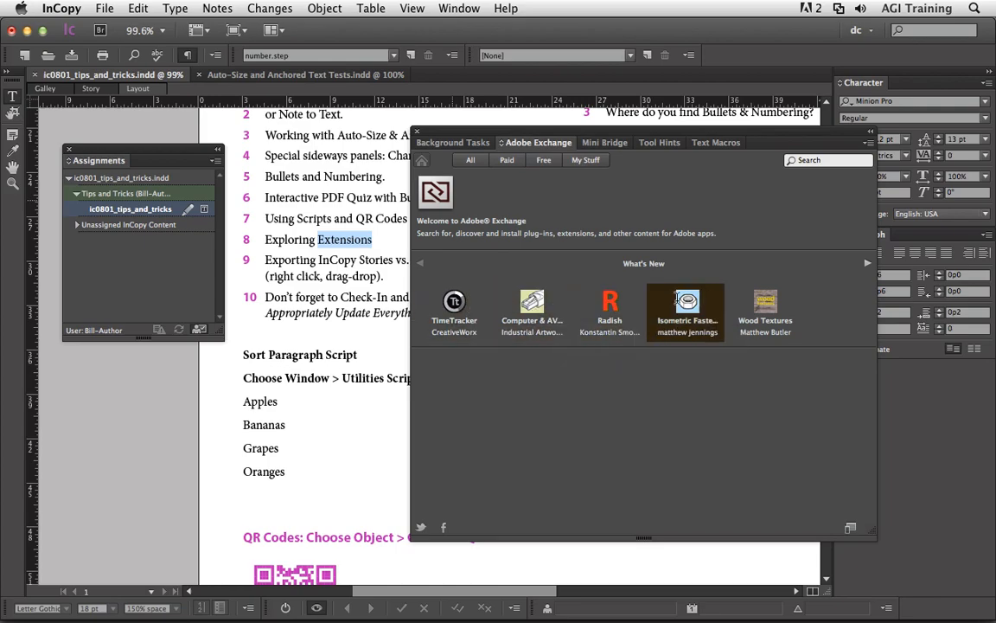
Step: Search Adobe Exchange for "incopy" and look over the Radish entry
click(808, 161)
text(indesign)
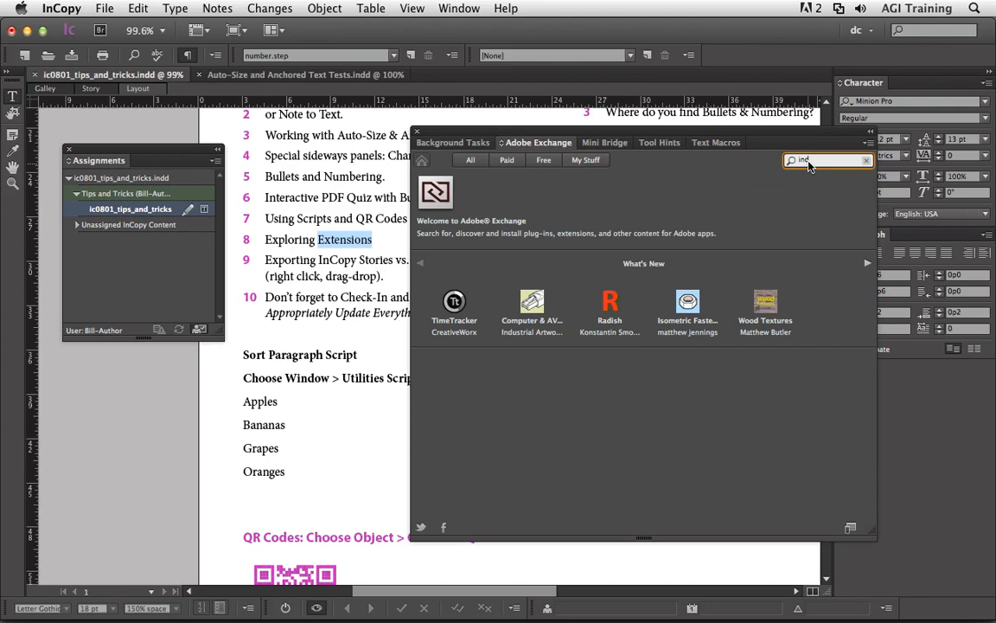
key(Return)
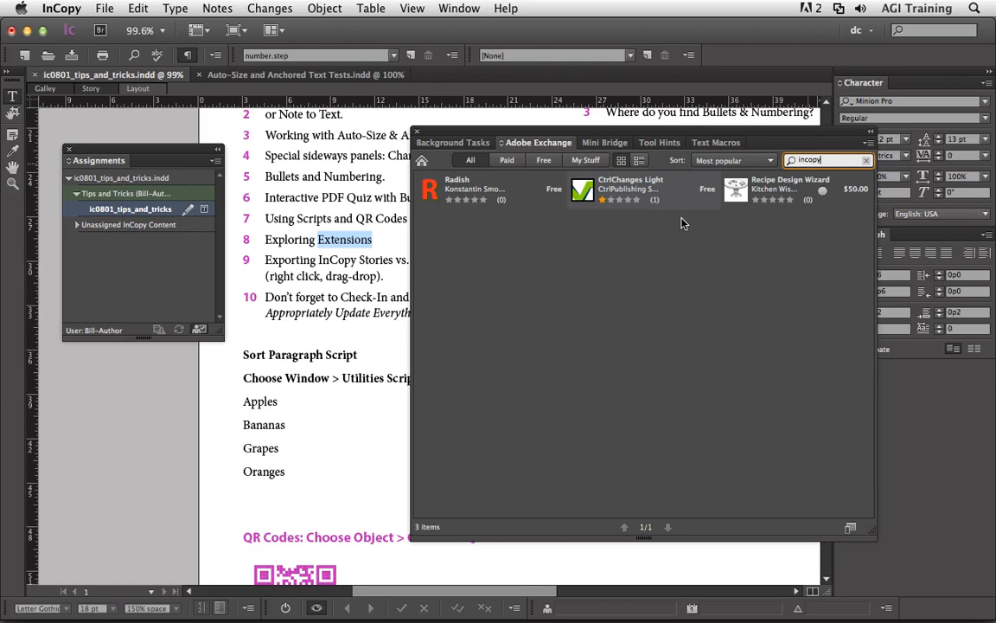
click(497, 198)
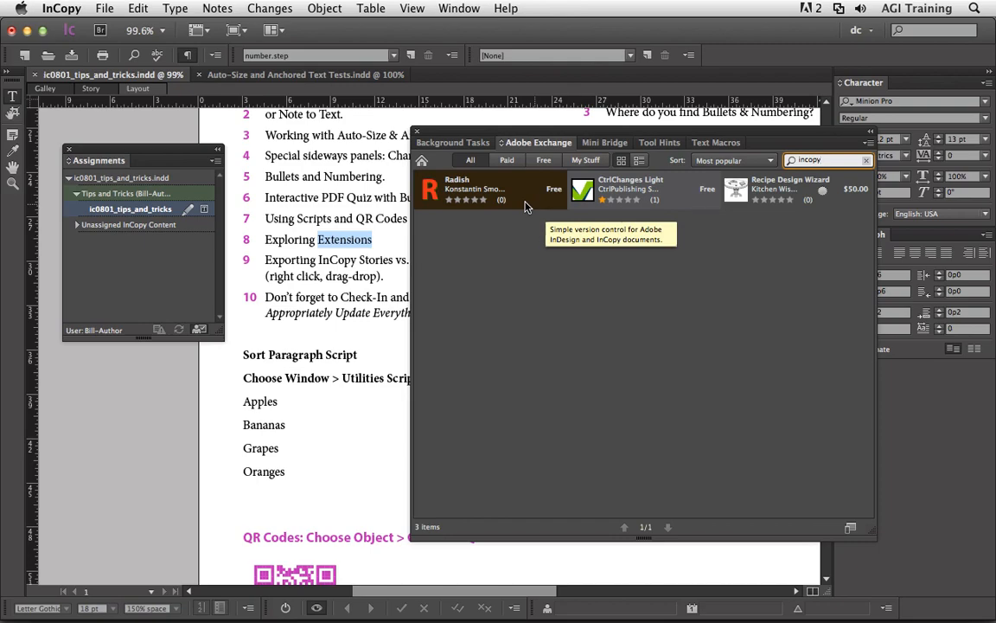
Step: Open the CtrlChanges Light details and read its compatibility note for InDesign CC users
click(640, 193)
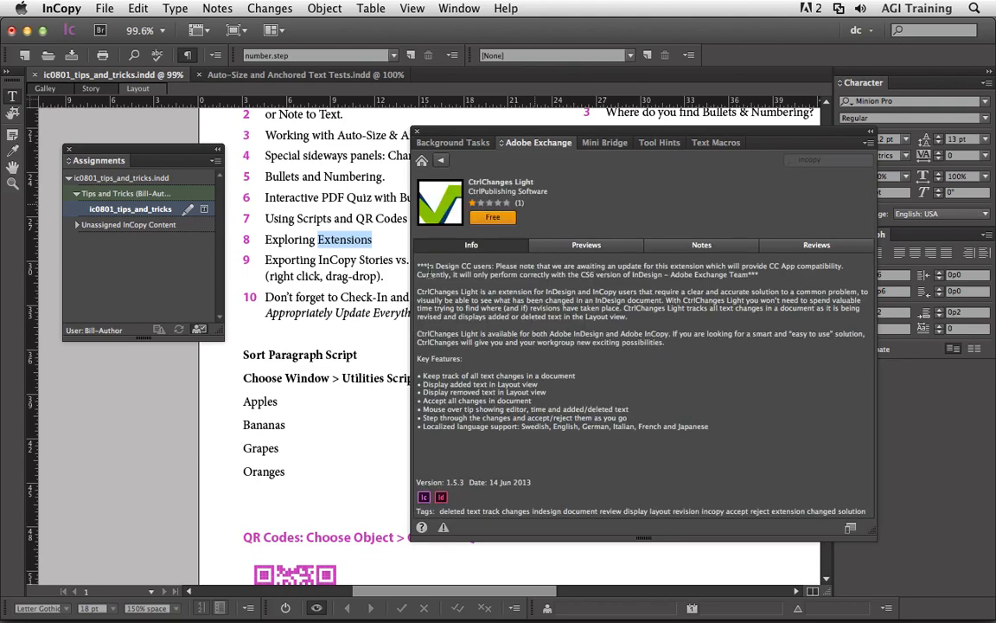
drag(430, 275, 473, 279)
click(473, 273)
double_click(740, 275)
click(721, 291)
Step: Return to the search results, view the Recipe Design Wizard details, and close Adobe Exchange
click(440, 160)
click(761, 188)
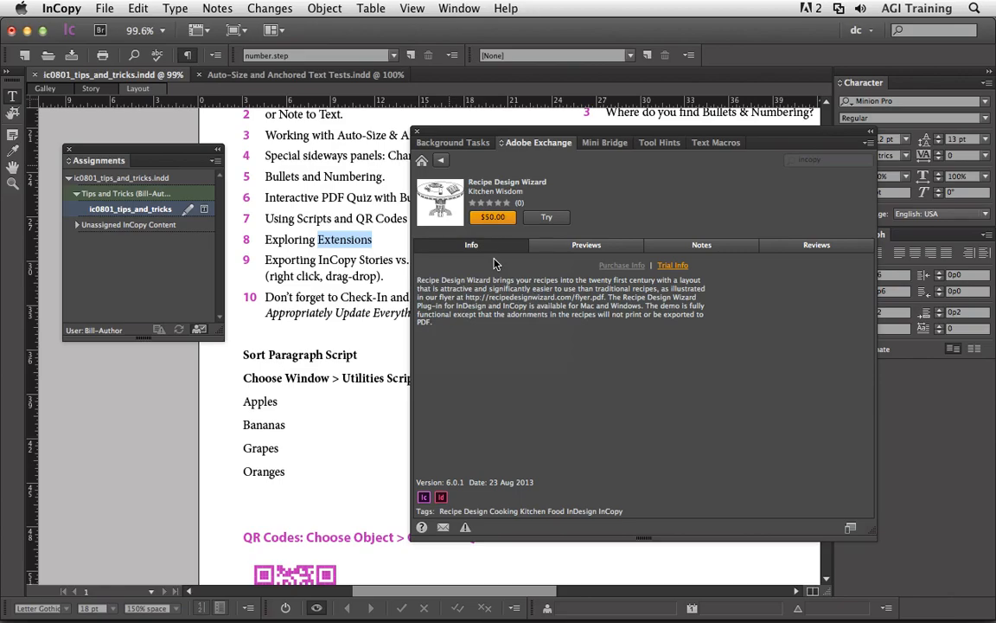
click(418, 134)
Step: Highlight tip 9 in the list, and in InDesign update the InCopy content of the main lesson text frame
drag(264, 260, 408, 268)
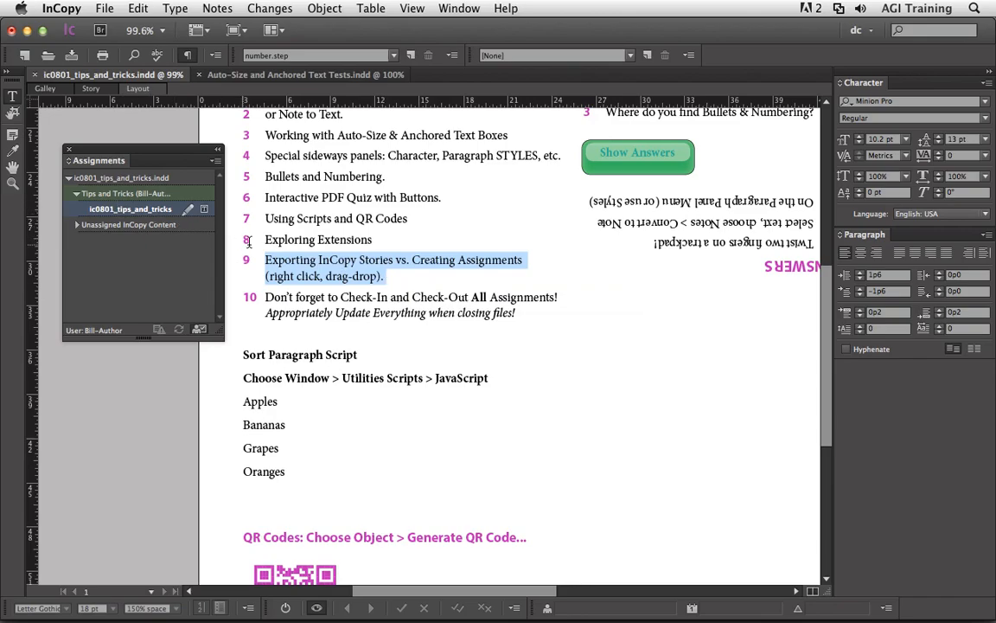
key(super+Tab)
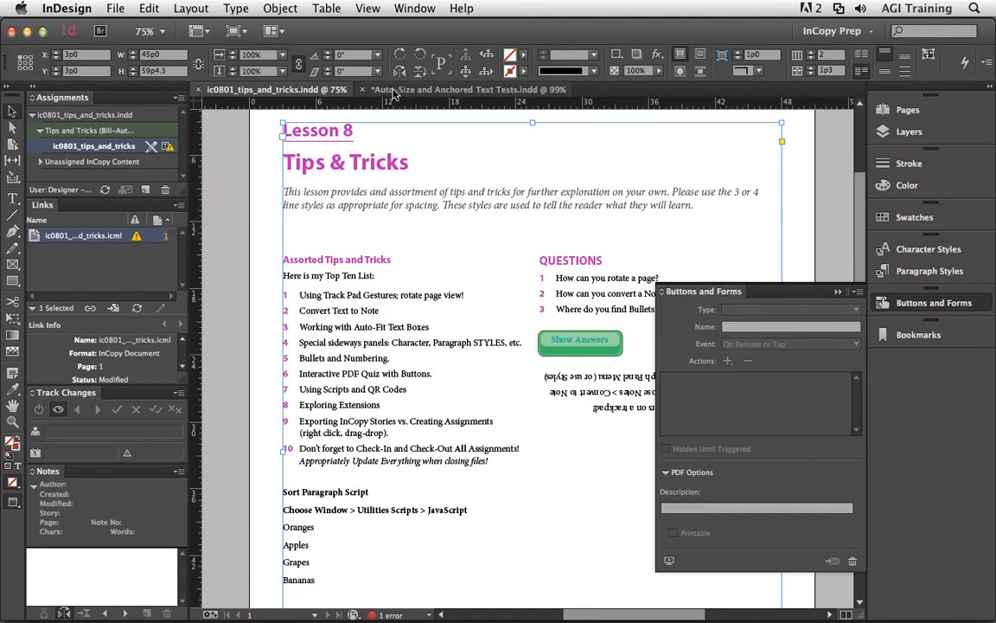
right_click(340, 198)
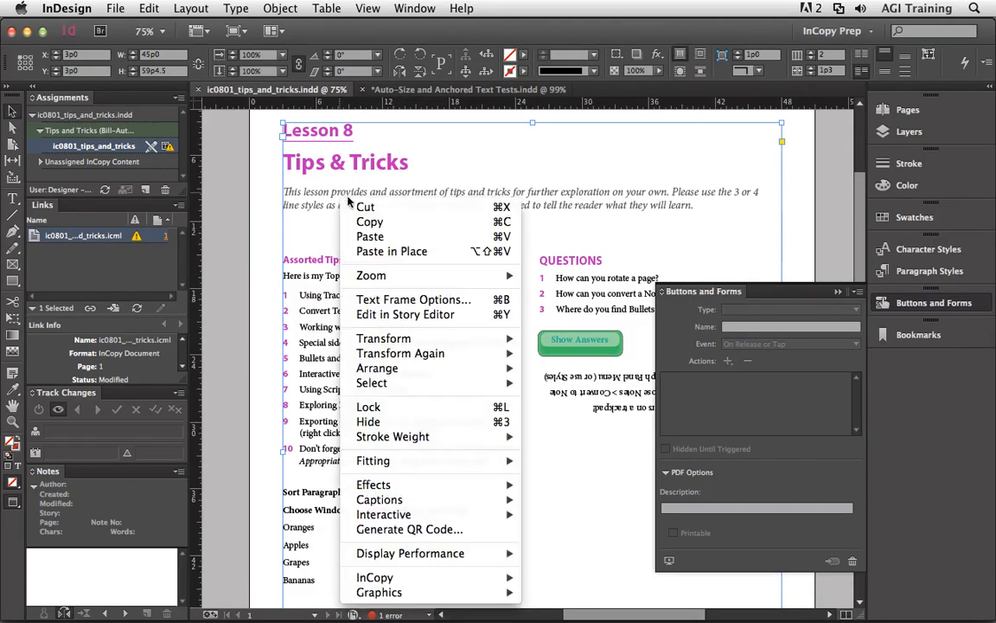
mouse_move(460, 573)
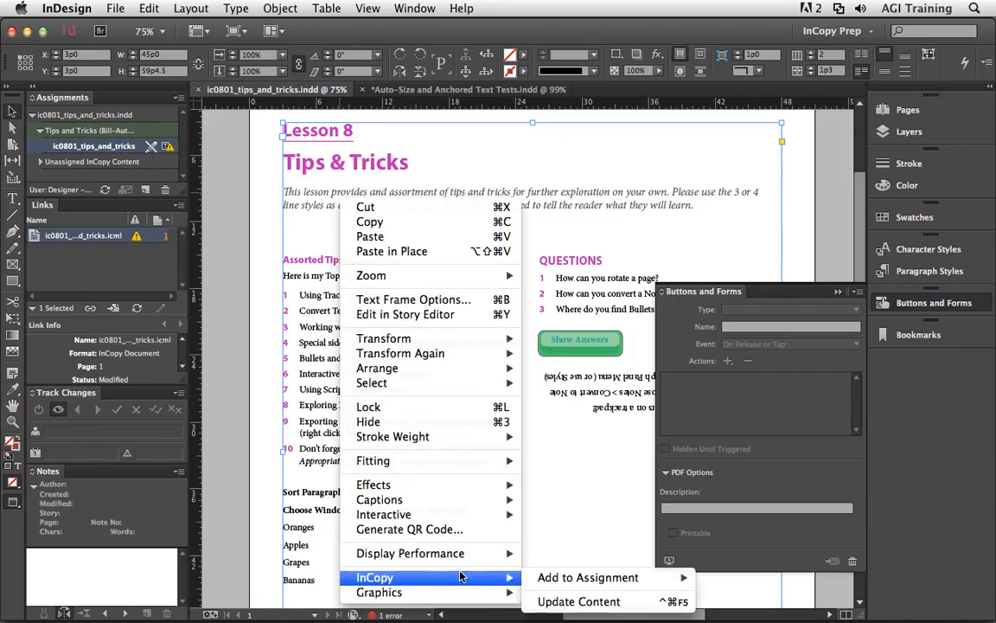
mouse_move(550, 581)
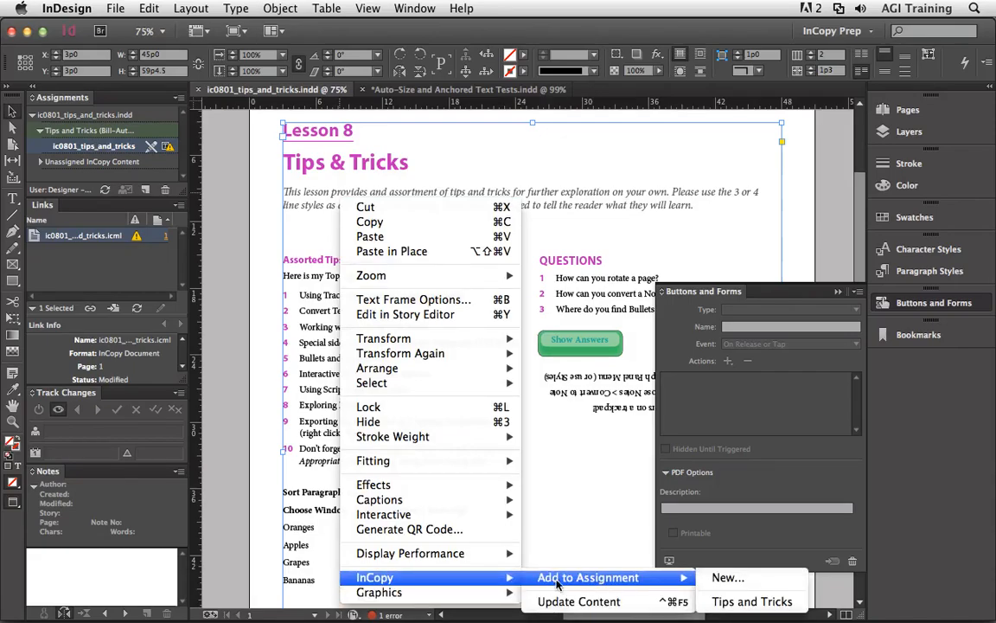
click(616, 601)
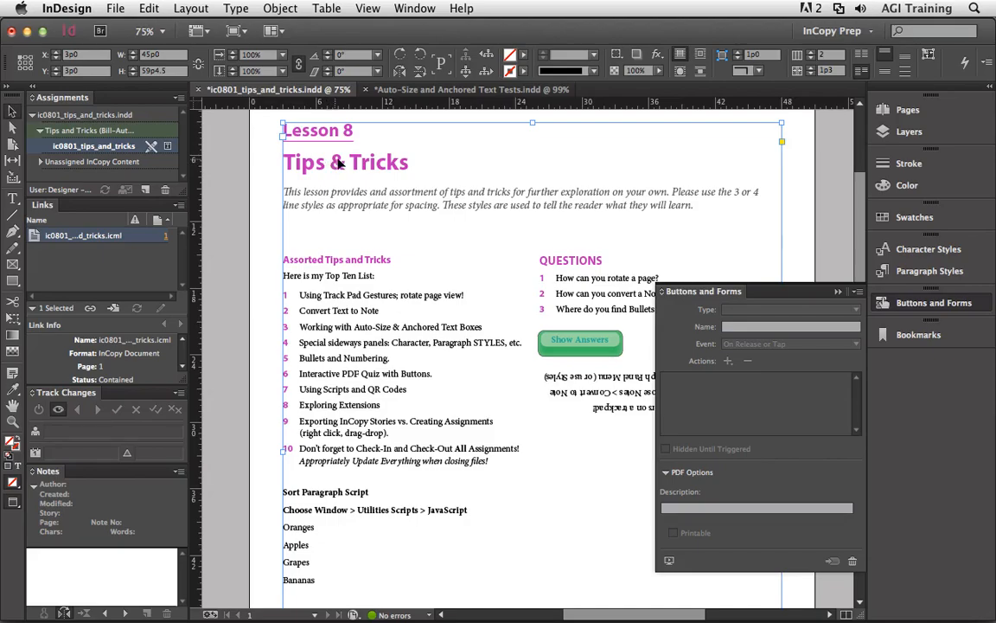
Step: Review the New Assignment options for the lesson text frame, cancel, and examine the Add to Assignment choices without applying any
drag(326, 166, 144, 189)
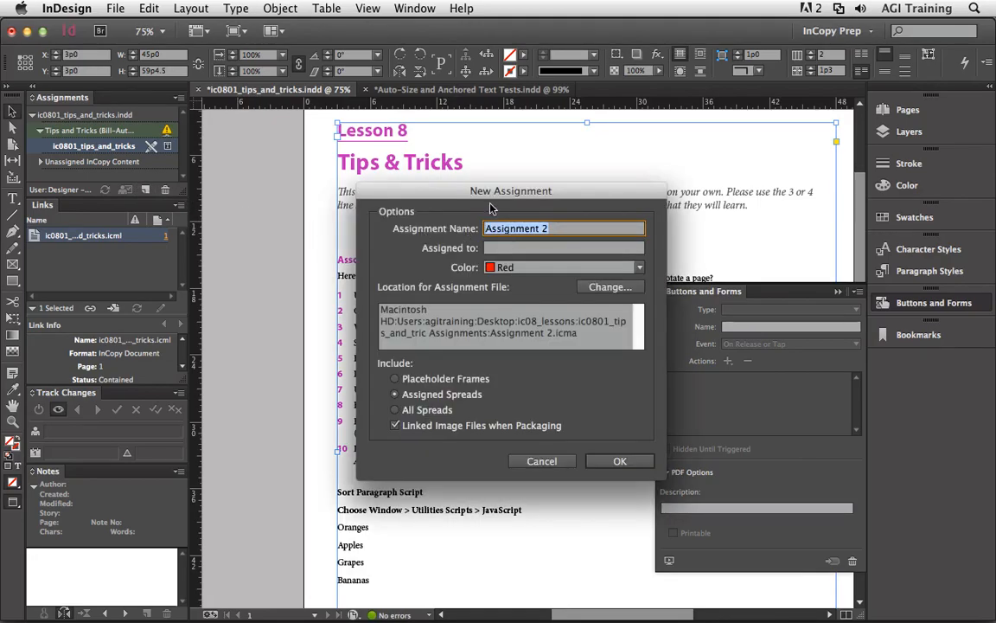
click(542, 462)
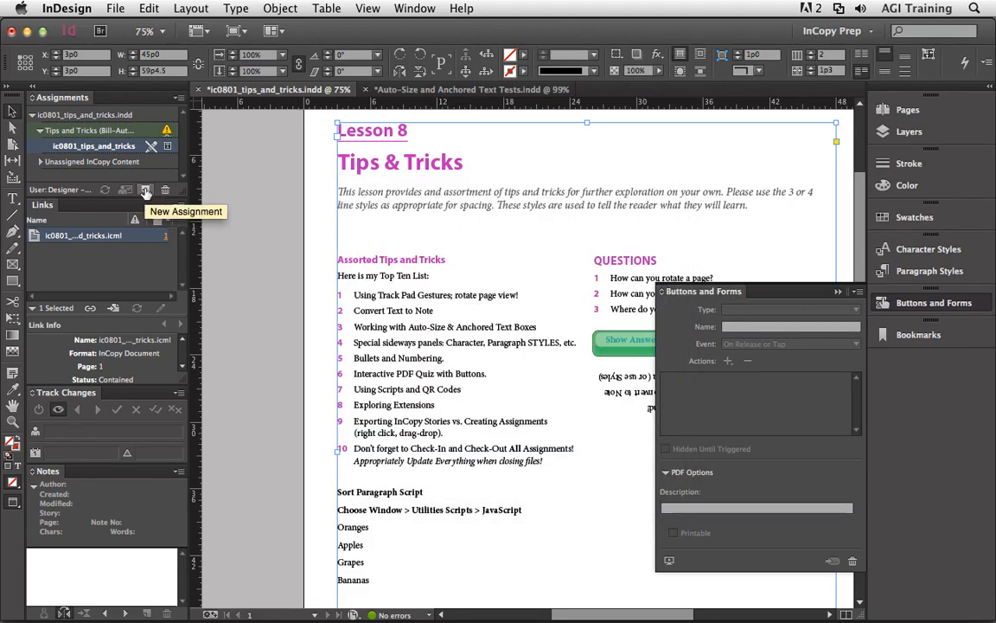
click(179, 99)
mouse_move(276, 190)
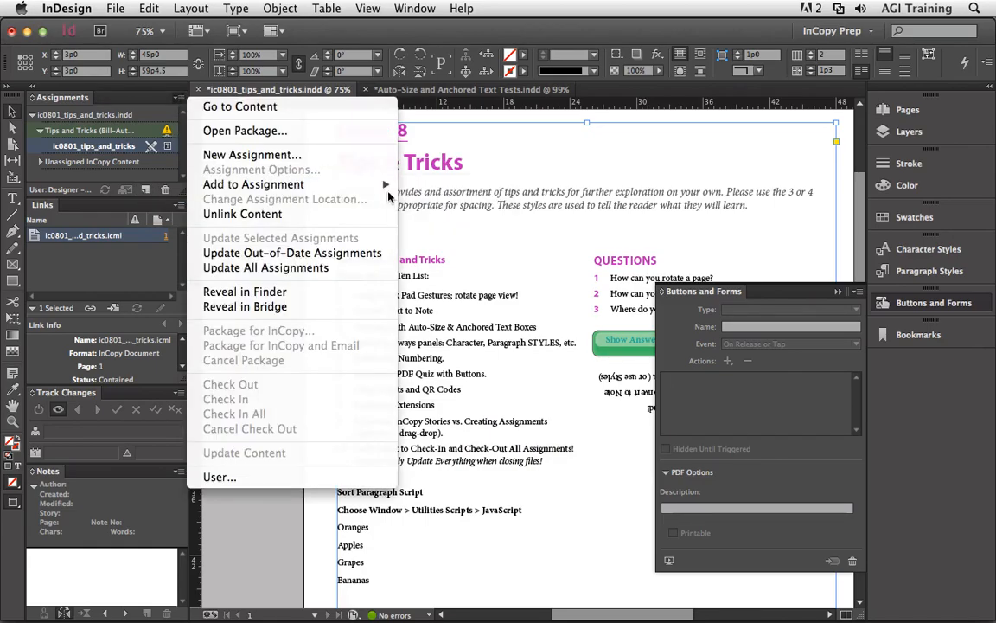
click(338, 161)
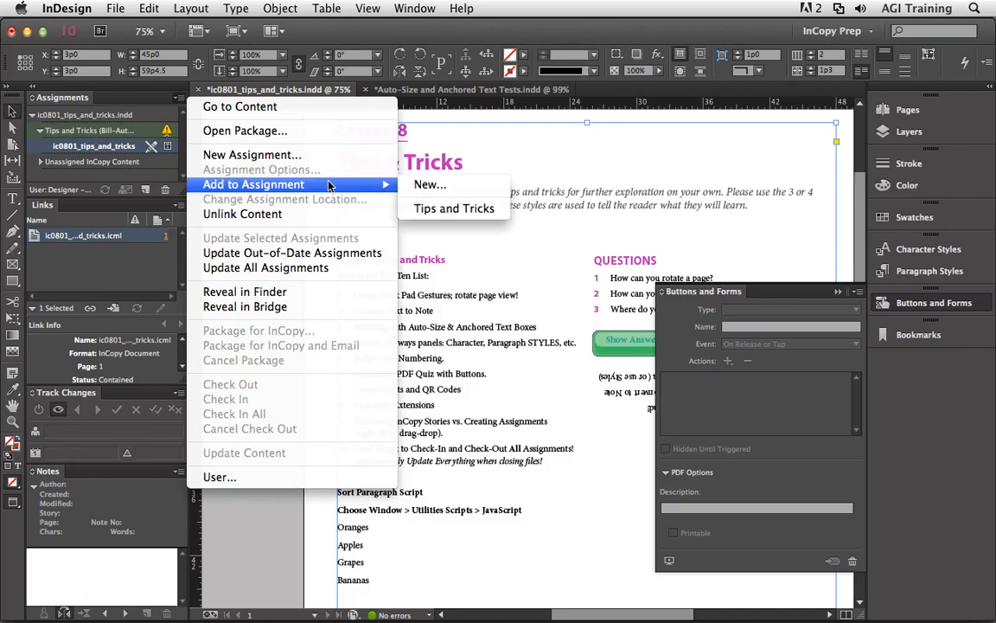
click(461, 145)
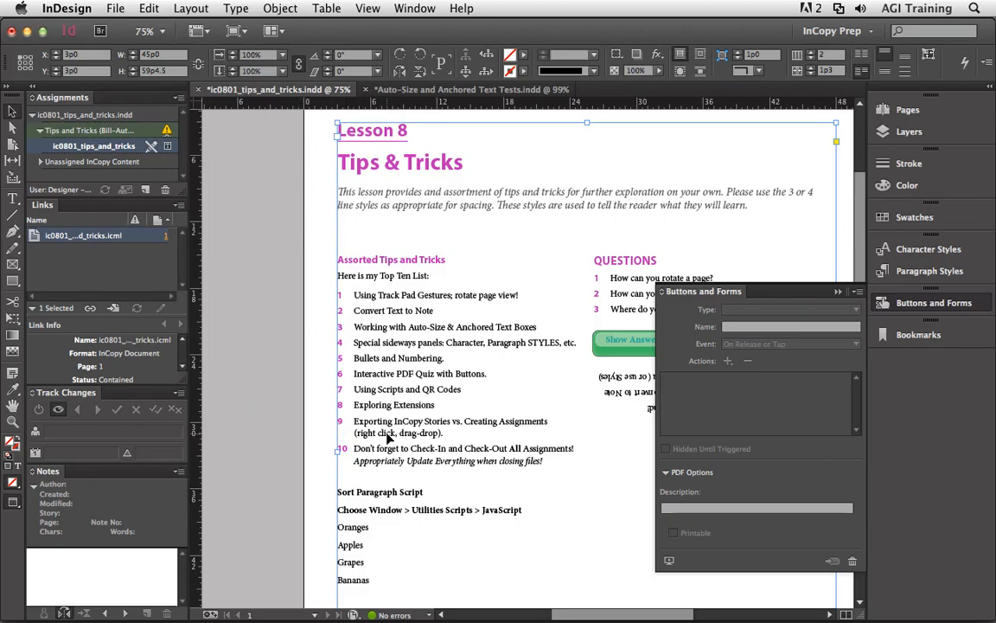
Step: Review tip 10 on checking assignments in and out, and select the Tips and Tricks assignment
mouse_move(344, 442)
scroll(345, 442, down, 1)
scroll(344, 442, down, 3)
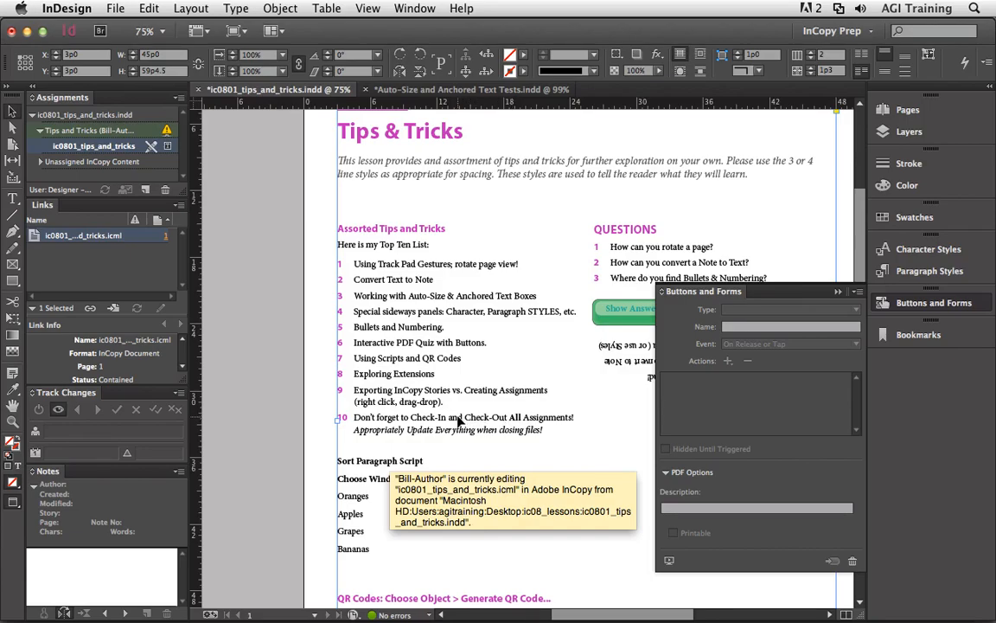
scroll(453, 421, down, 3)
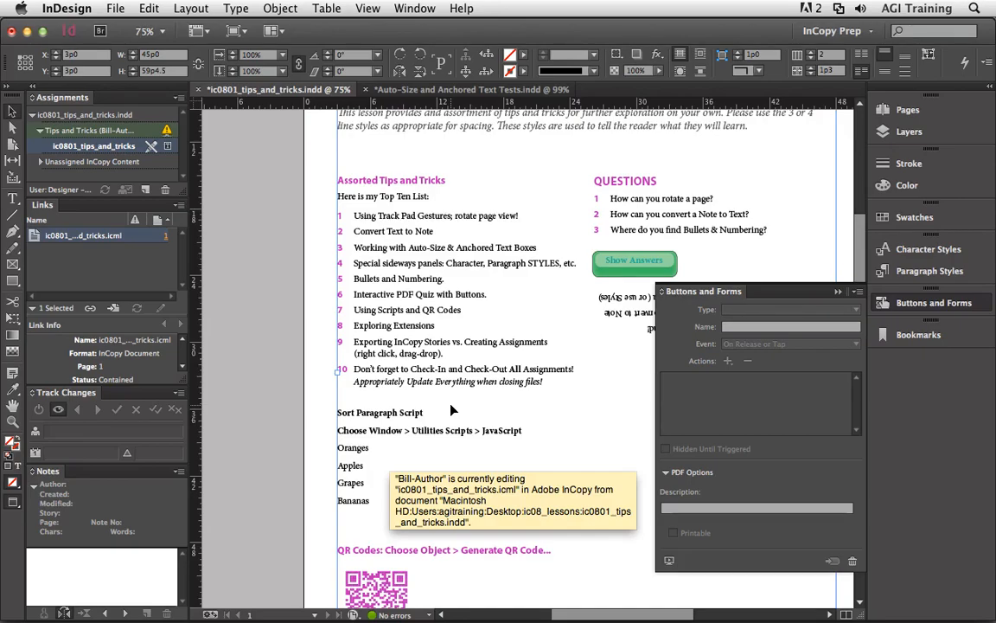
click(97, 132)
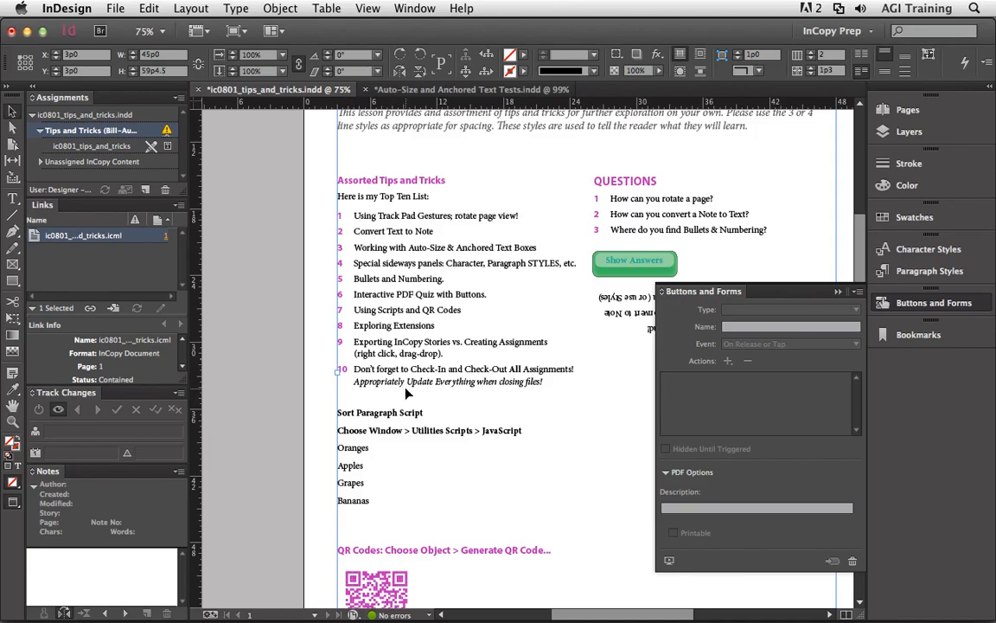
Step: Switch back to InCopy and clear the text selection on tip 9
mouse_move(432, 393)
key(super+Tab)
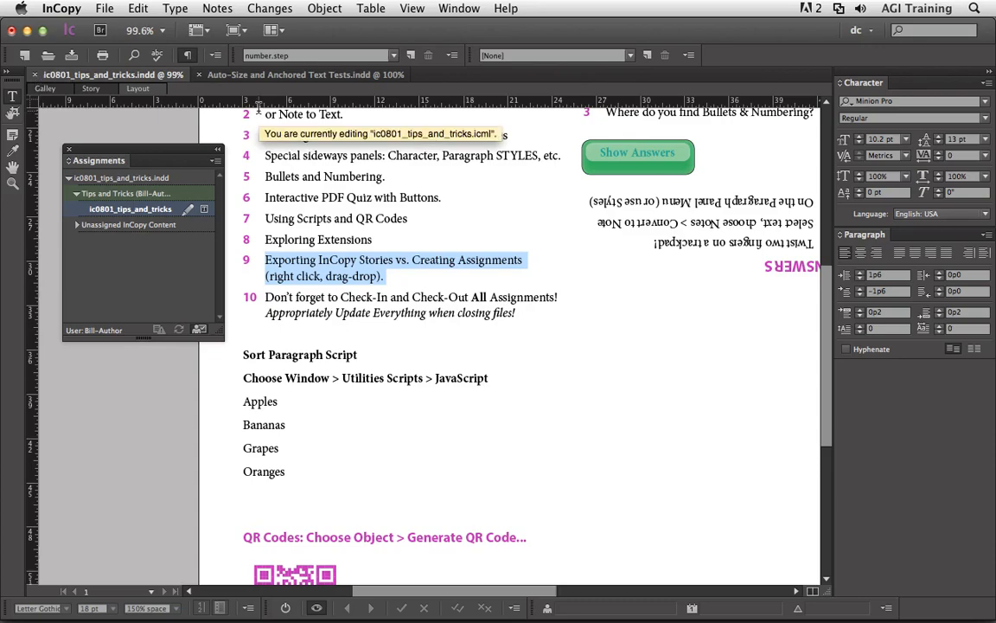
click(424, 276)
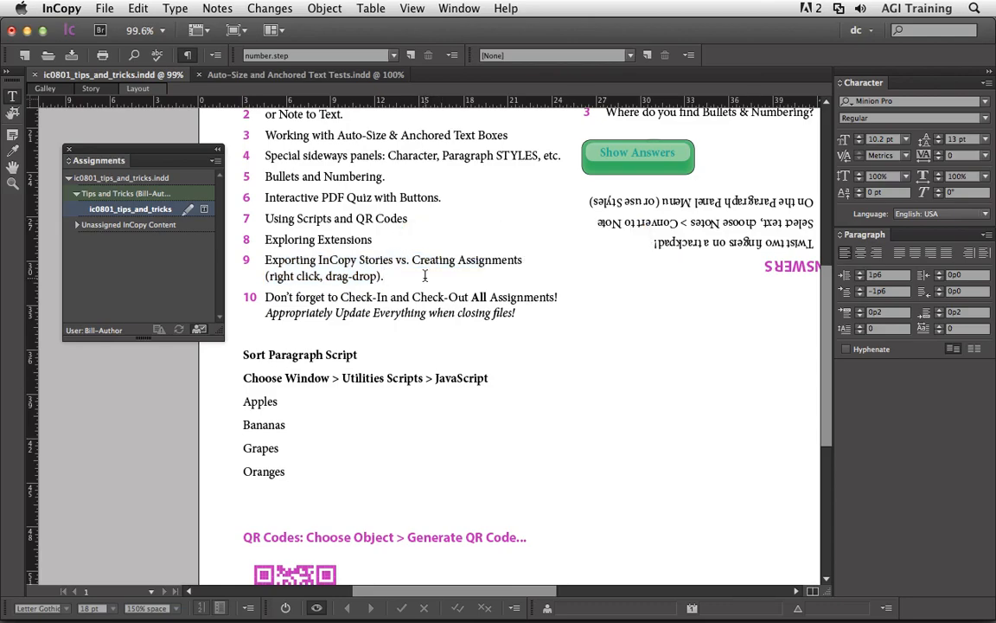